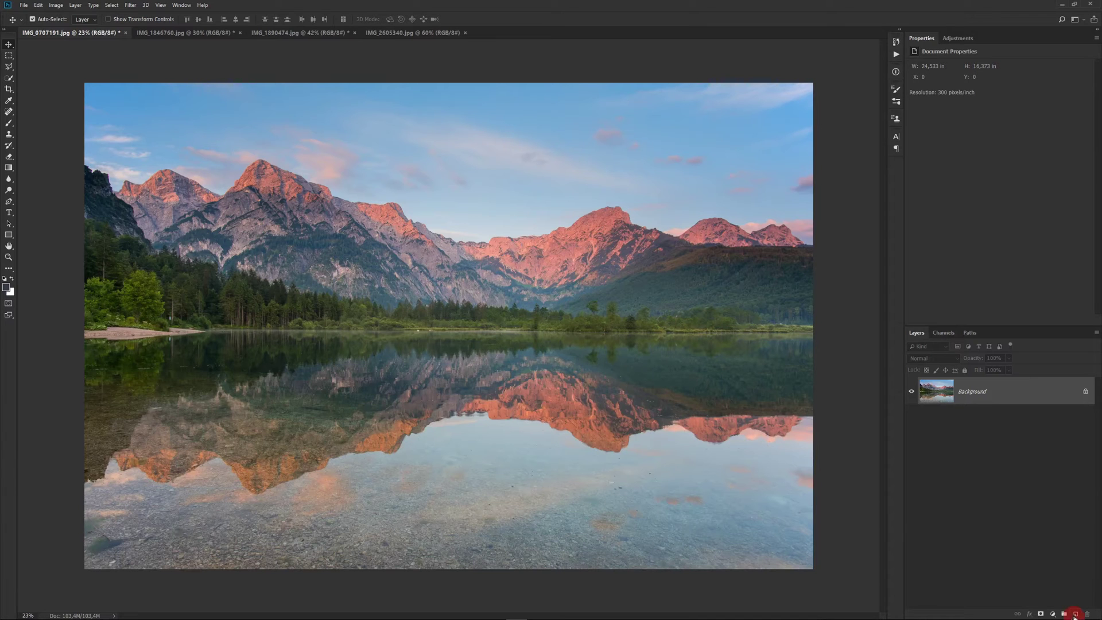
Step: Add a new Layer 1 and fill it with a top-to-bottom Black, White gradient
{"action": "left_click", "coordinate": [1075, 614]}
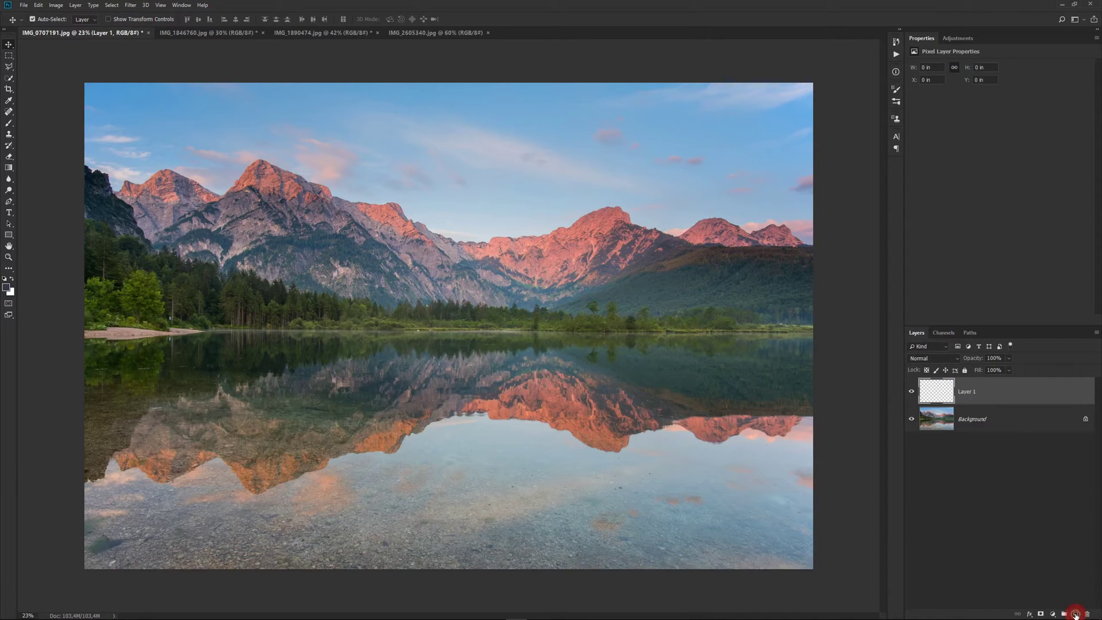
{"action": "left_click", "coordinate": [10, 170]}
{"action": "left_click", "coordinate": [48, 19]}
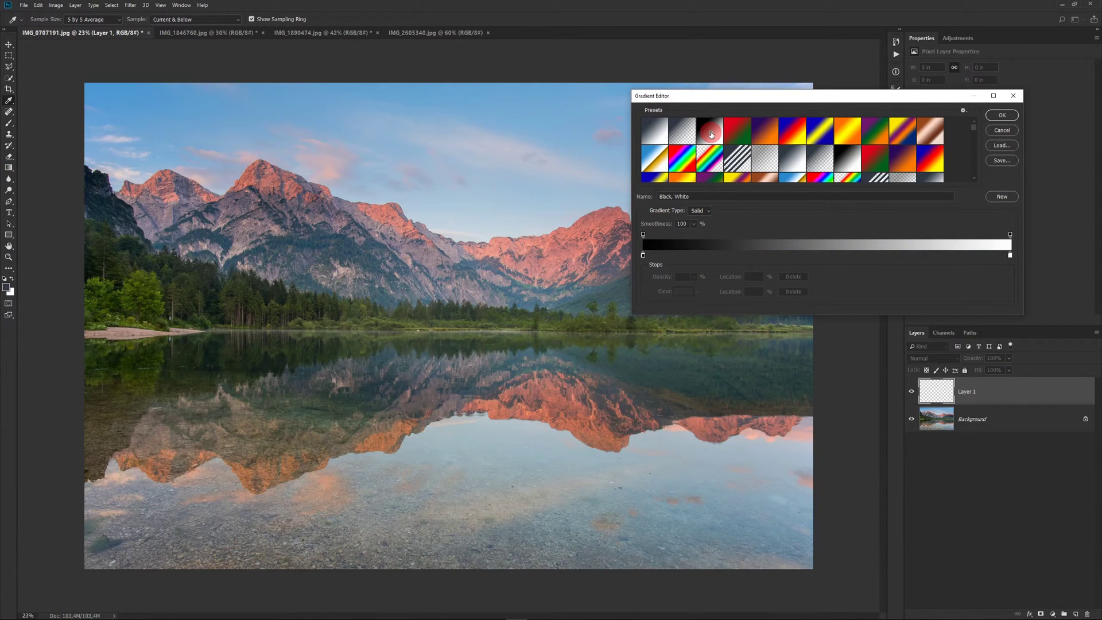
{"action": "left_click", "coordinate": [1001, 115]}
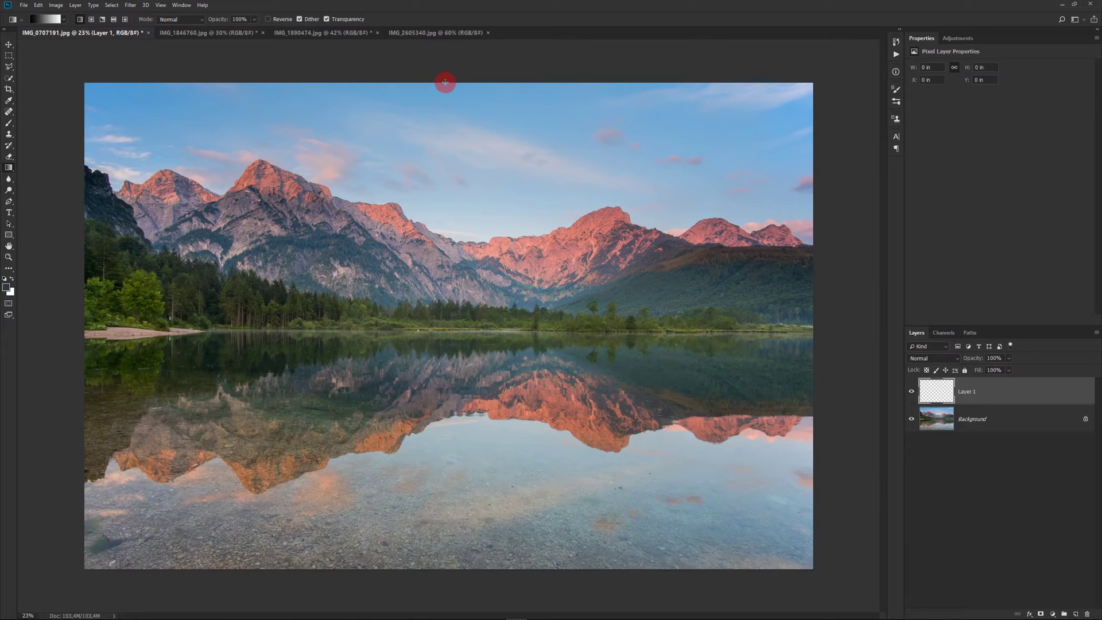
{"action": "left_click_drag", "start_coordinate": [445, 82], "coordinate": [448, 497]}
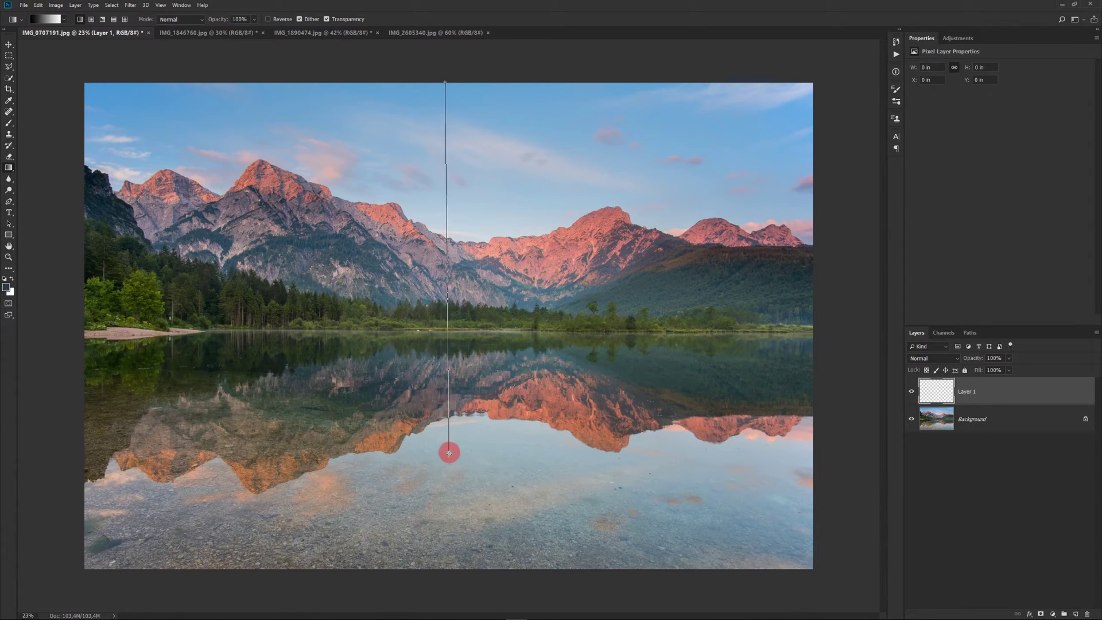
{"action": "left_click_drag", "start_coordinate": [448, 497], "coordinate": [443, 572]}
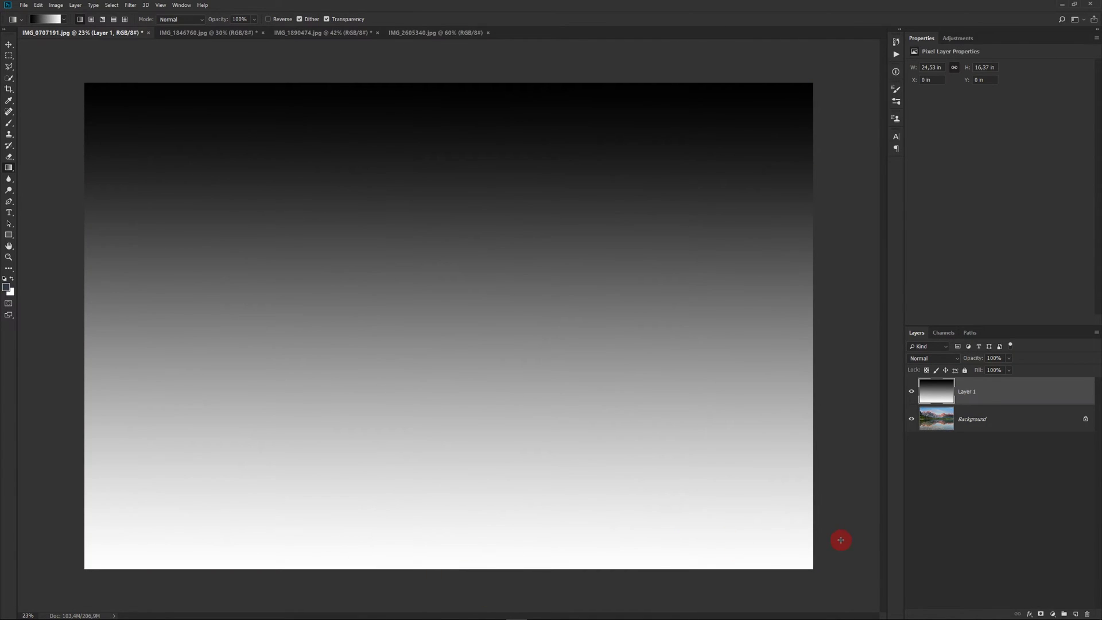
Step: Try Layer 1's This Layer Blend If sliders on the gradient, then return them to 0 and 255
{"action": "double_click", "coordinate": [1007, 396]}
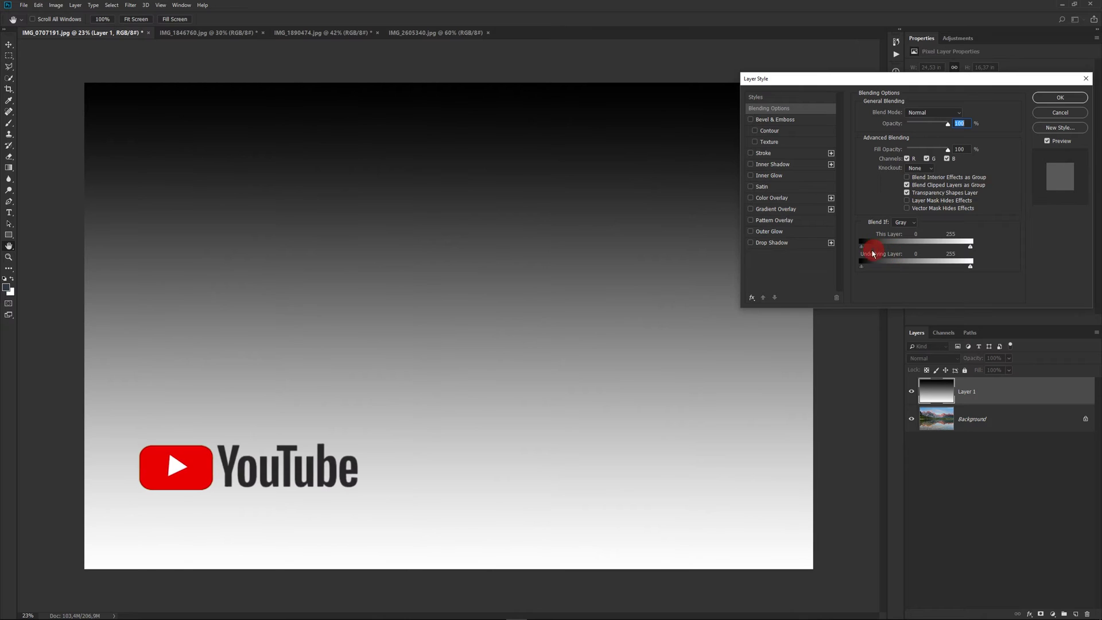
{"action": "left_click_drag", "start_coordinate": [862, 248], "coordinate": [873, 247]}
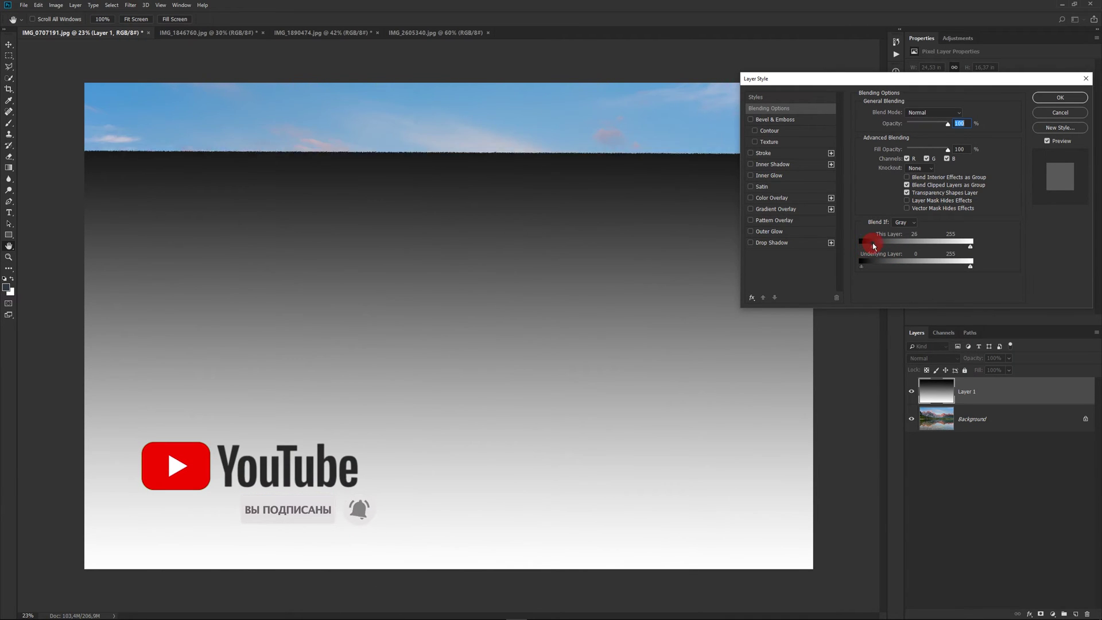
{"action": "mouse_move", "coordinate": [524, 164]}
{"action": "left_mouse_down"}
{"action": "mouse_move", "coordinate": [159, 99]}
{"action": "mouse_move", "coordinate": [668, 170]}
{"action": "left_mouse_up"}
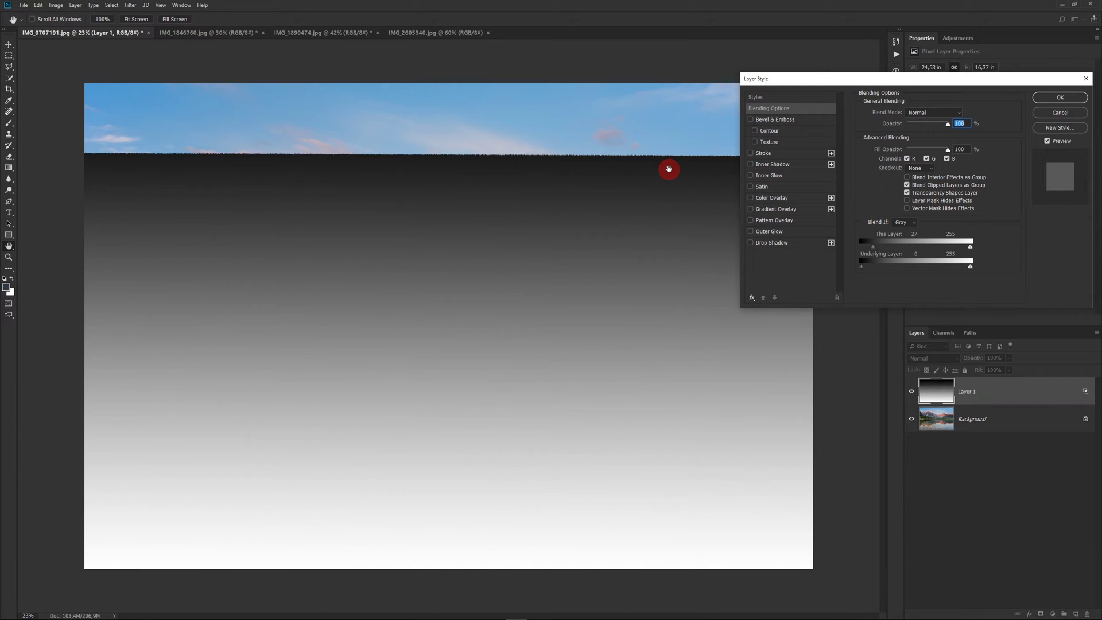
{"action": "left_click_drag", "start_coordinate": [872, 246], "coordinate": [861, 247]}
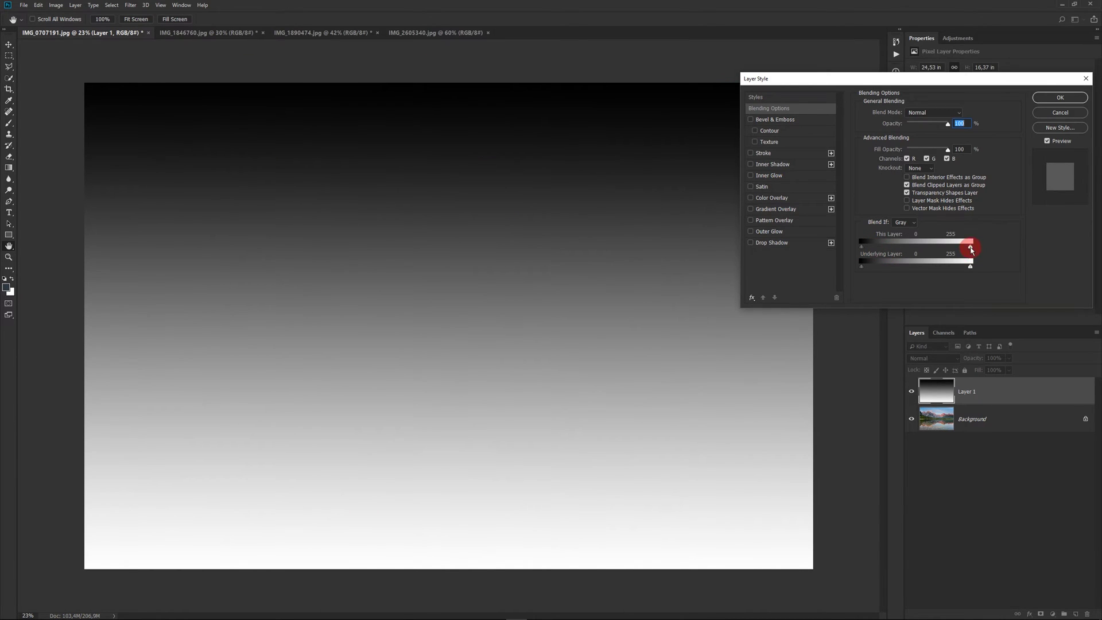
{"action": "left_click_drag", "start_coordinate": [970, 246], "coordinate": [954, 252]}
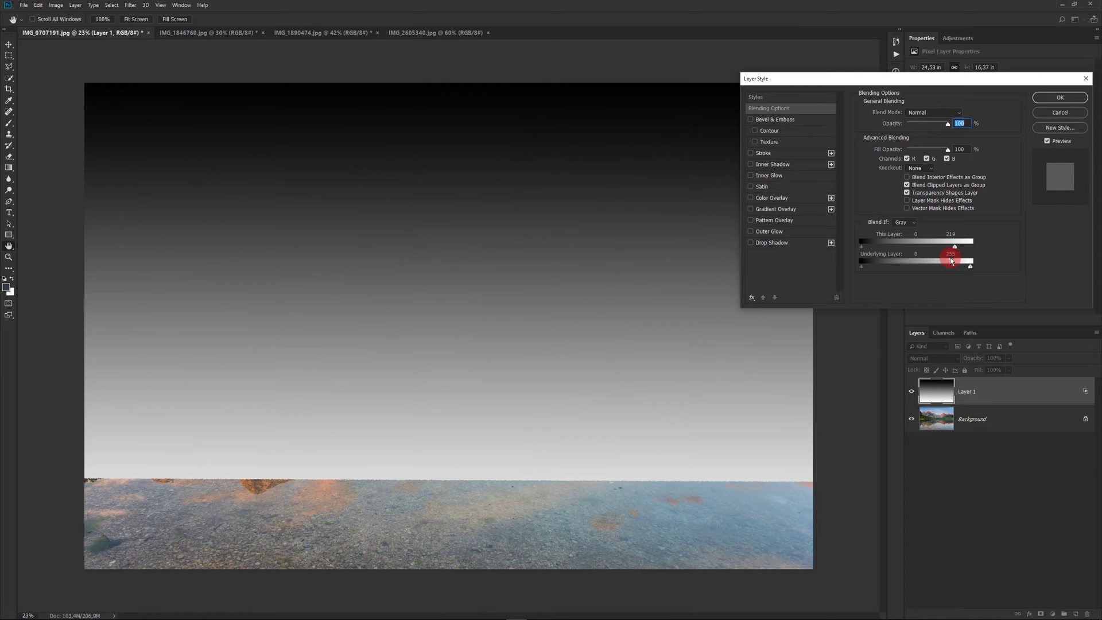
{"action": "left_click_drag", "start_coordinate": [954, 247], "coordinate": [985, 248]}
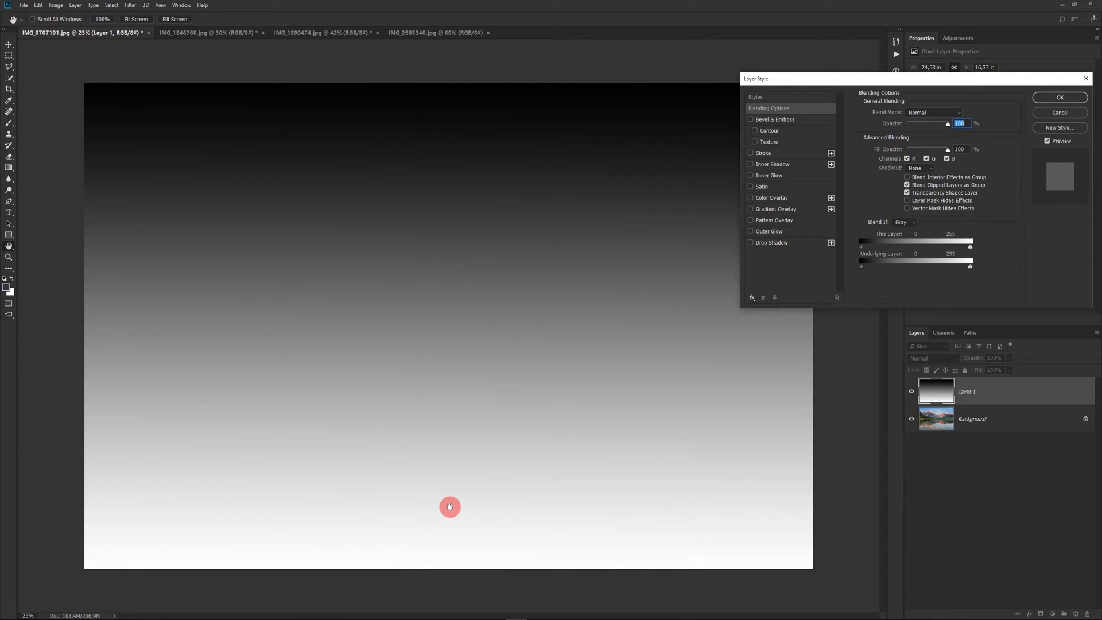
{"action": "left_click", "coordinate": [1060, 98]}
Step: Replace the vertical gradient layer with a new Layer 1 holding a diagonal top-left to bottom-right gradient
{"action": "key", "text": "Delete"}
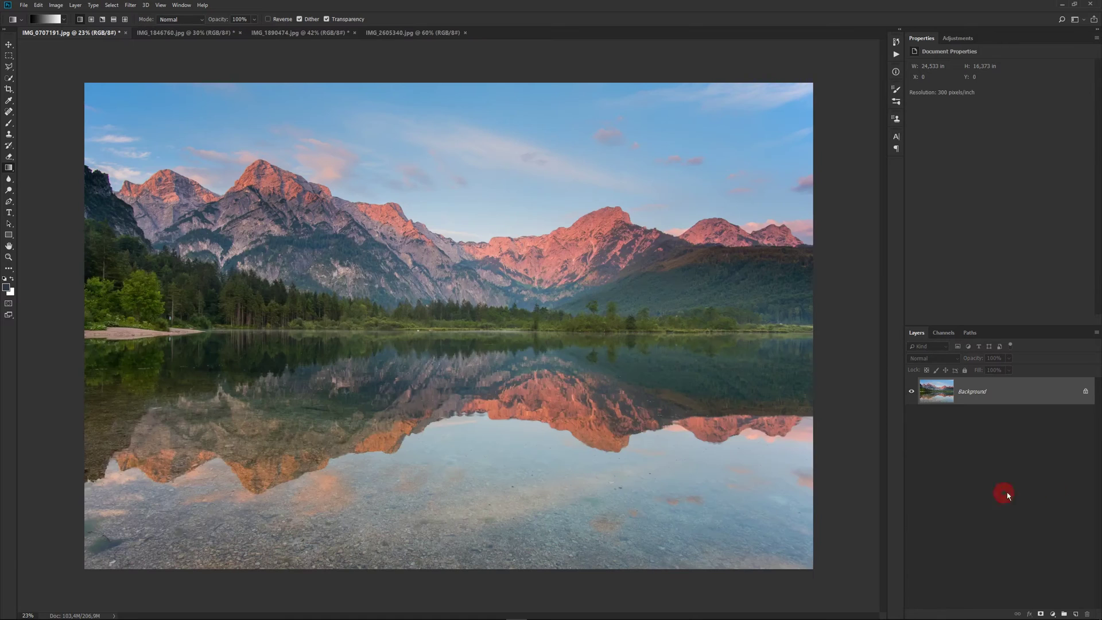
{"action": "left_click", "coordinate": [1076, 613]}
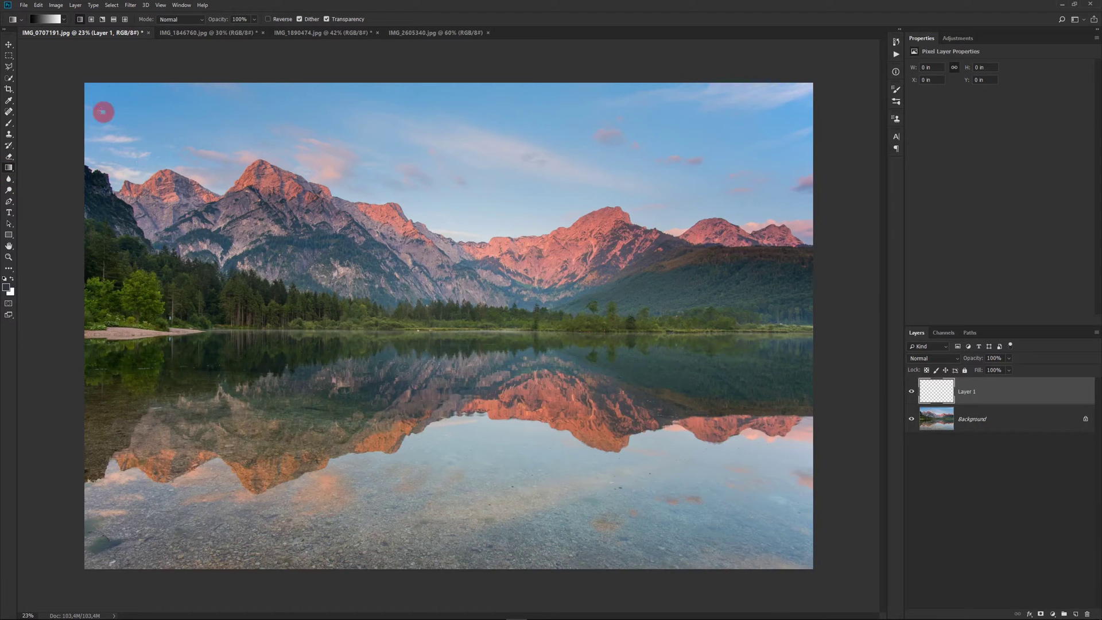
{"action": "left_click_drag", "start_coordinate": [85, 85], "coordinate": [812, 567]}
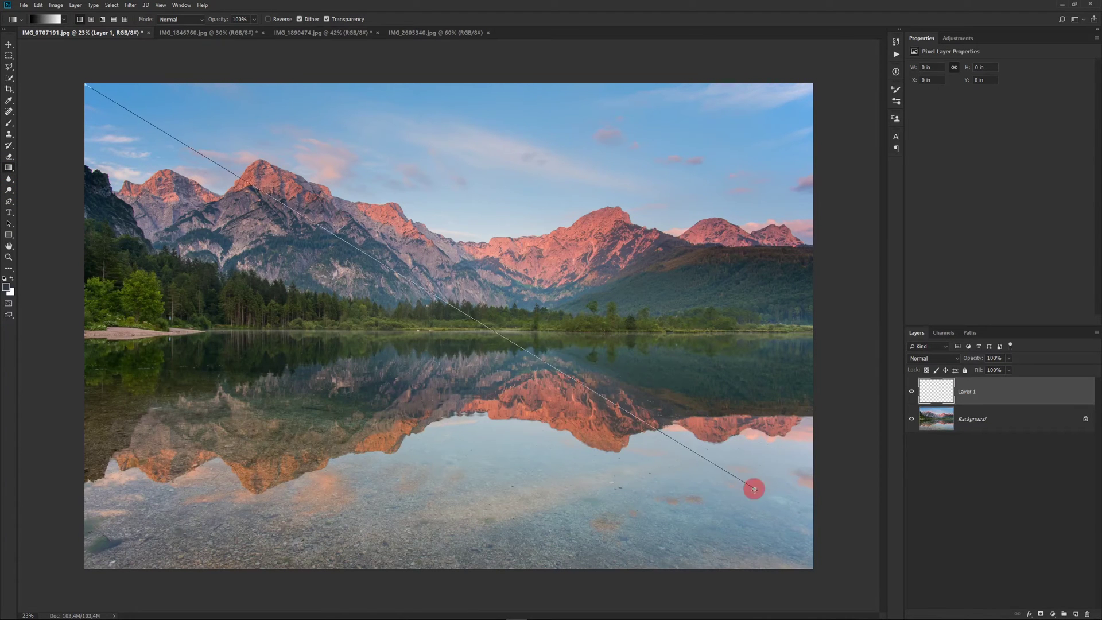
{"action": "left_click_drag", "start_coordinate": [811, 567], "coordinate": [813, 570]}
{"action": "double_click", "coordinate": [1033, 396]}
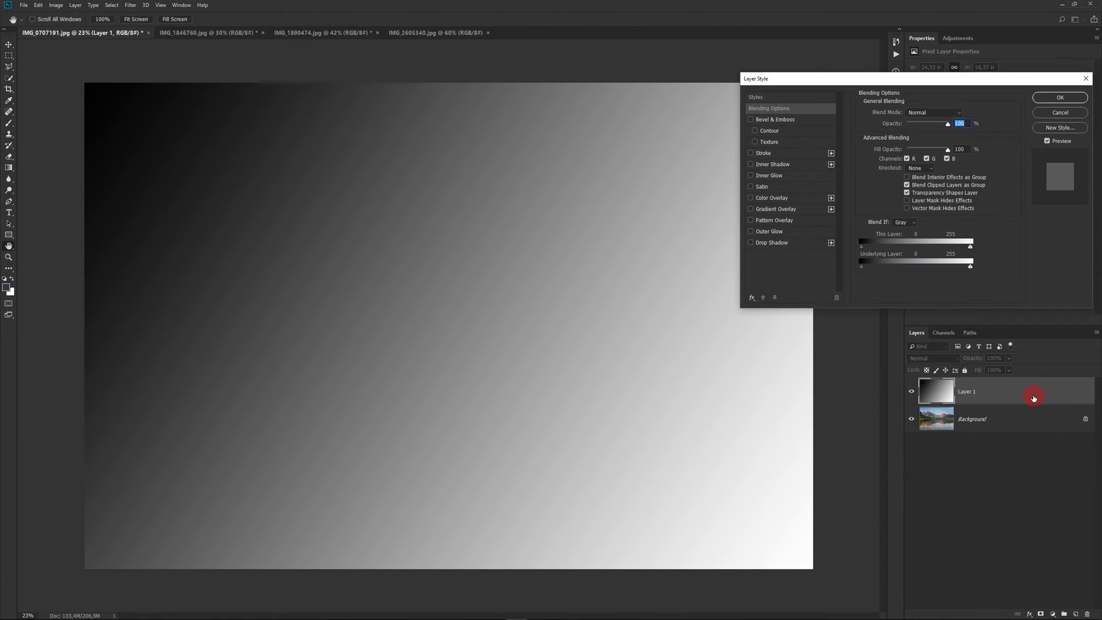
{"action": "left_click", "coordinate": [861, 246]}
{"action": "mouse_move", "coordinate": [859, 246]}
{"action": "left_mouse_down"}
{"action": "mouse_move", "coordinate": [876, 241]}
{"action": "mouse_move", "coordinate": [876, 278]}
{"action": "left_mouse_up"}
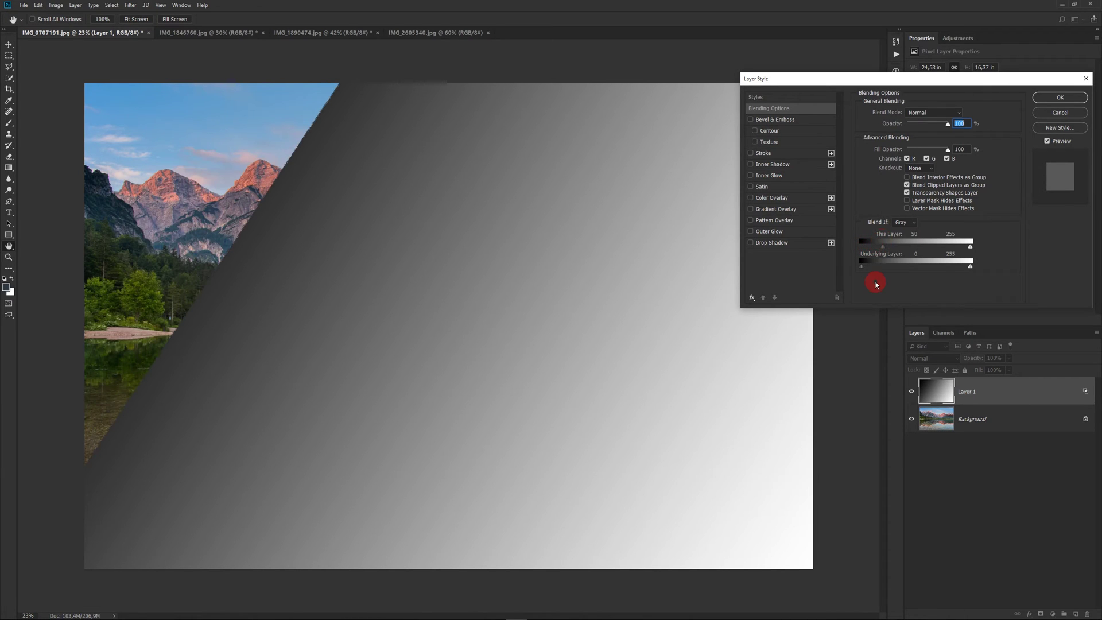
{"action": "left_click", "coordinate": [207, 388]}
{"action": "left_click_drag", "start_coordinate": [884, 249], "coordinate": [857, 241]}
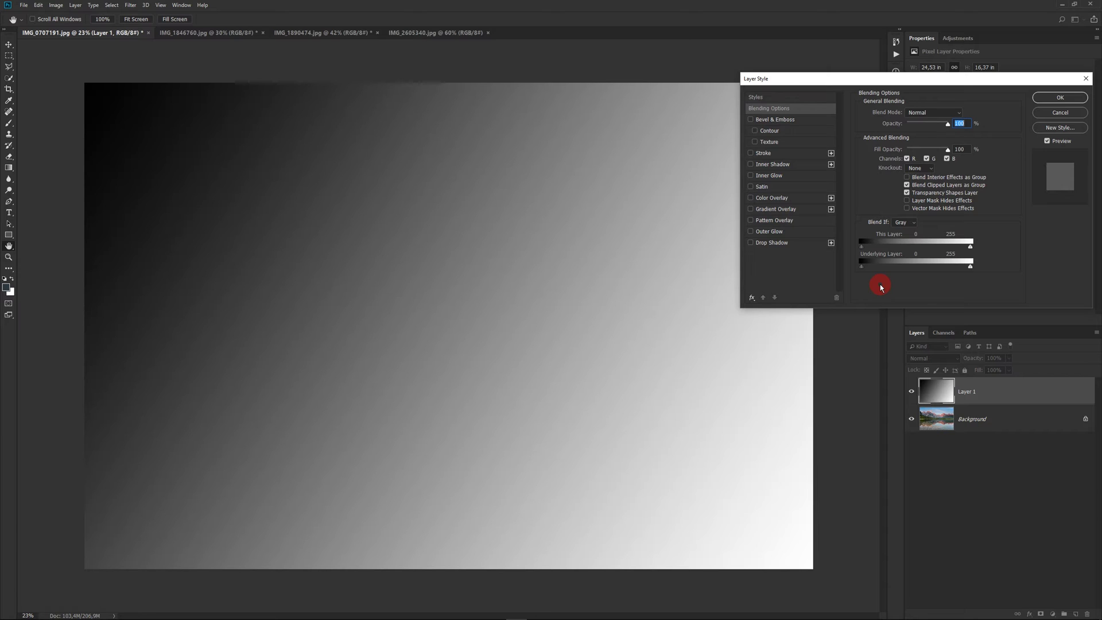
{"action": "key", "text": "alt"}
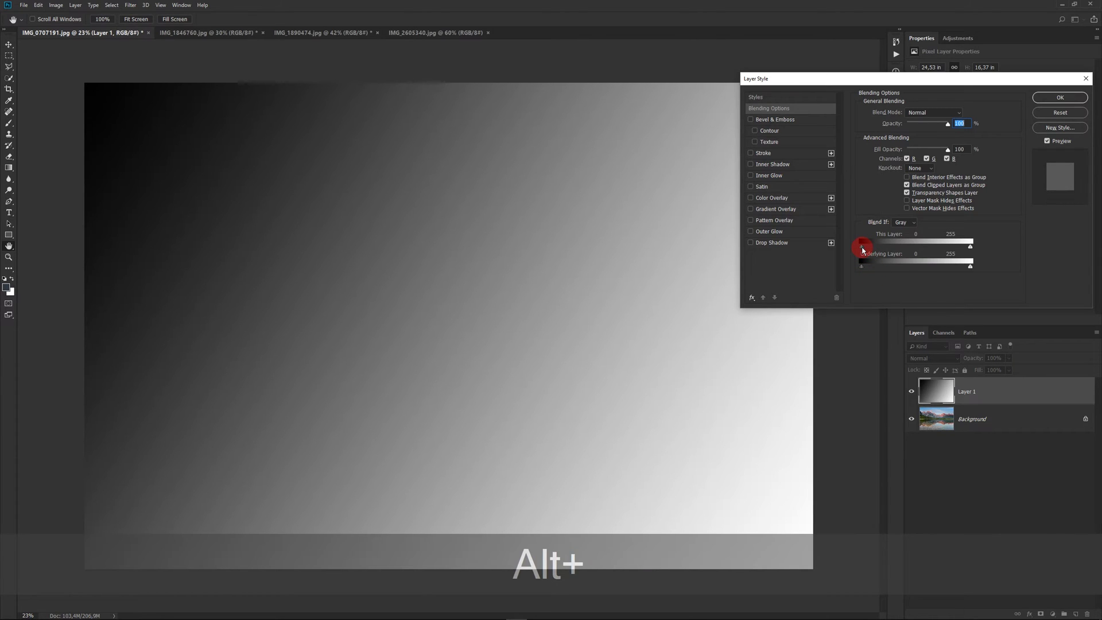
{"action": "left_click_drag", "start_coordinate": [862, 247], "coordinate": [874, 248]}
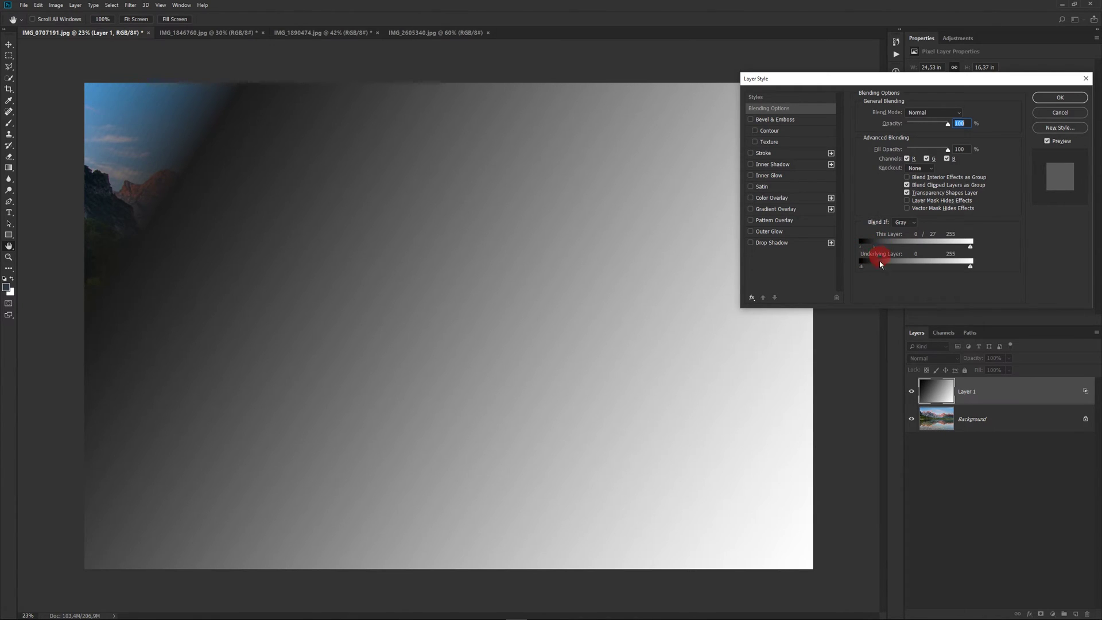
{"action": "left_click_drag", "start_coordinate": [874, 251], "coordinate": [897, 247]}
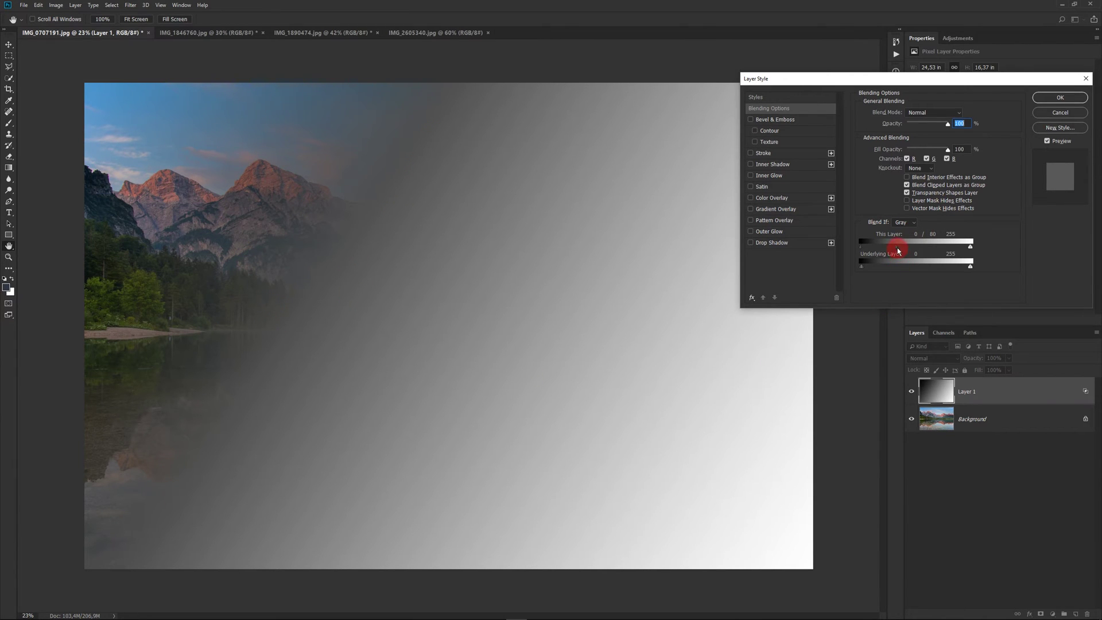
{"action": "left_click_drag", "start_coordinate": [898, 251], "coordinate": [850, 246]}
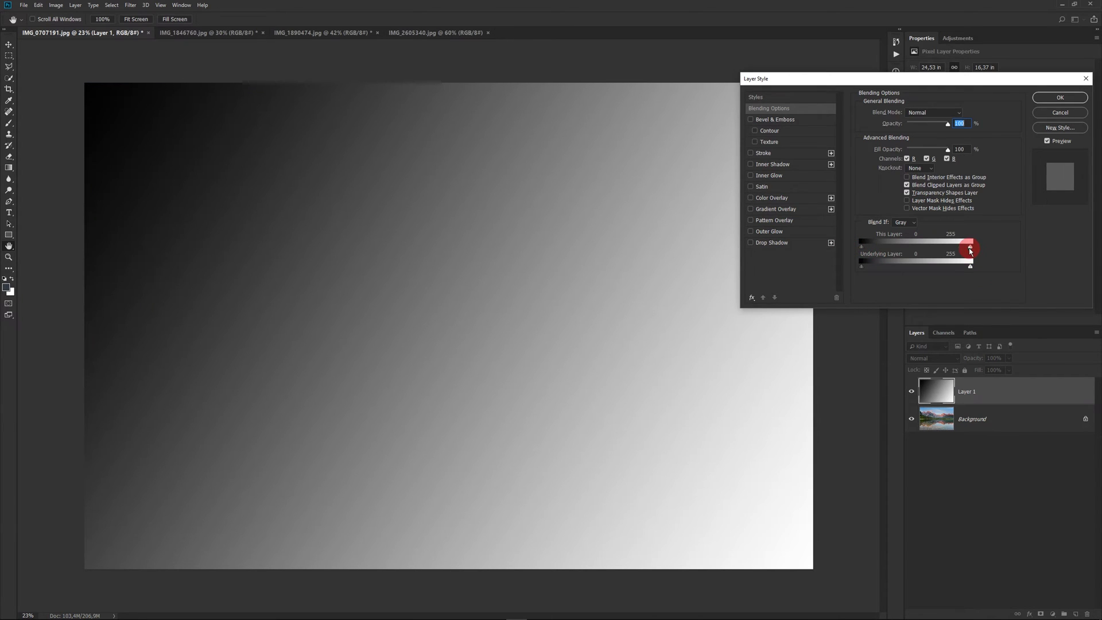
{"action": "left_click_drag", "start_coordinate": [970, 247], "coordinate": [968, 250]}
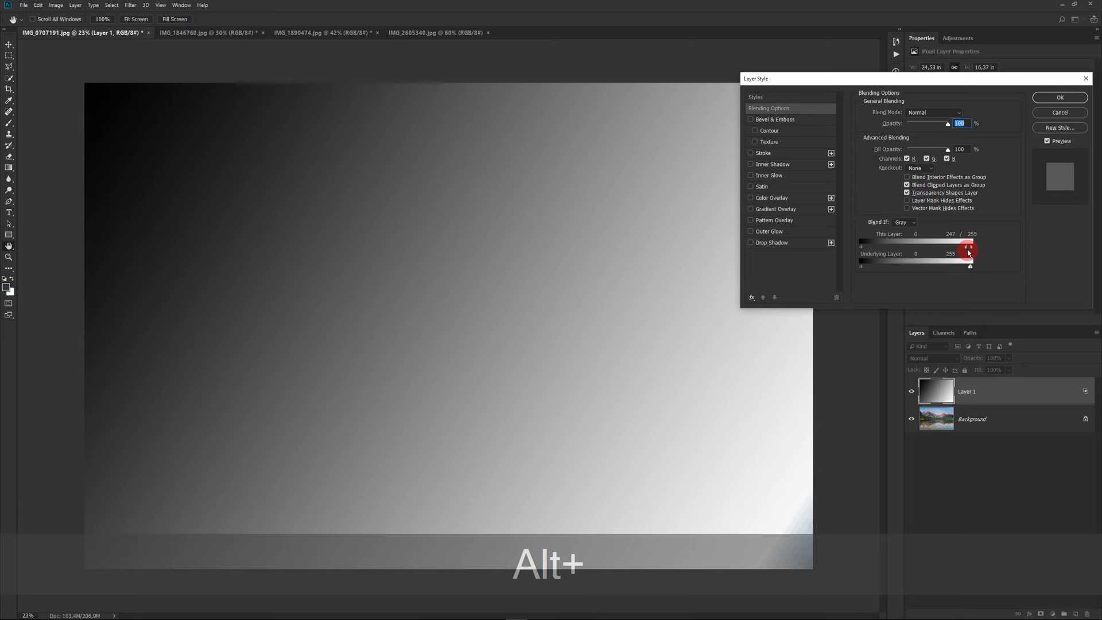
{"action": "left_click_drag", "start_coordinate": [968, 250], "coordinate": [928, 240]}
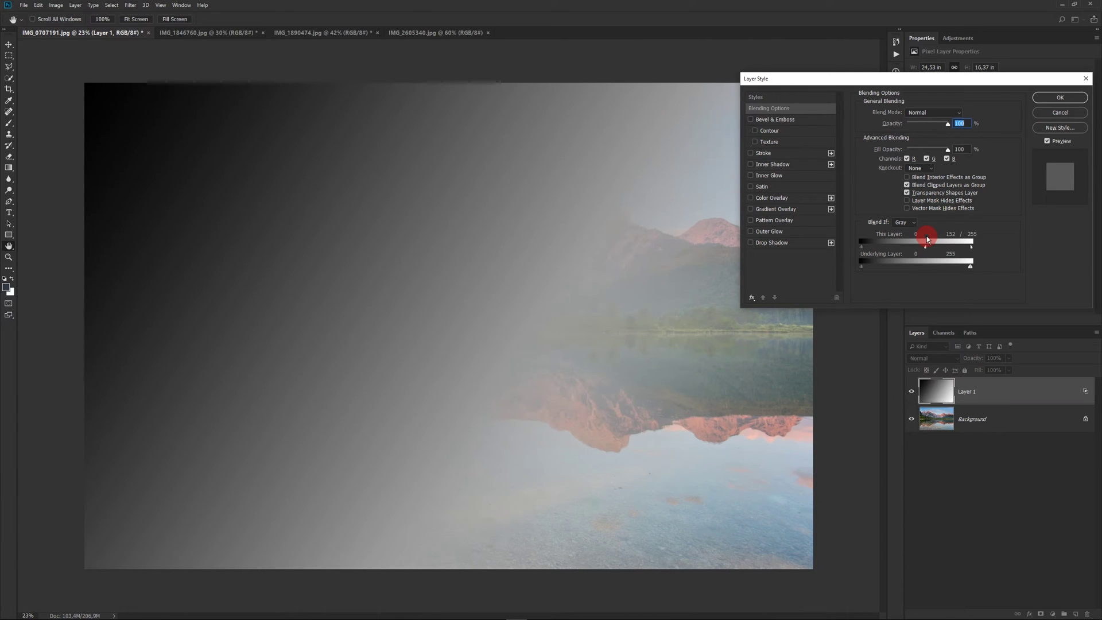
{"action": "left_click_drag", "start_coordinate": [928, 240], "coordinate": [927, 241]}
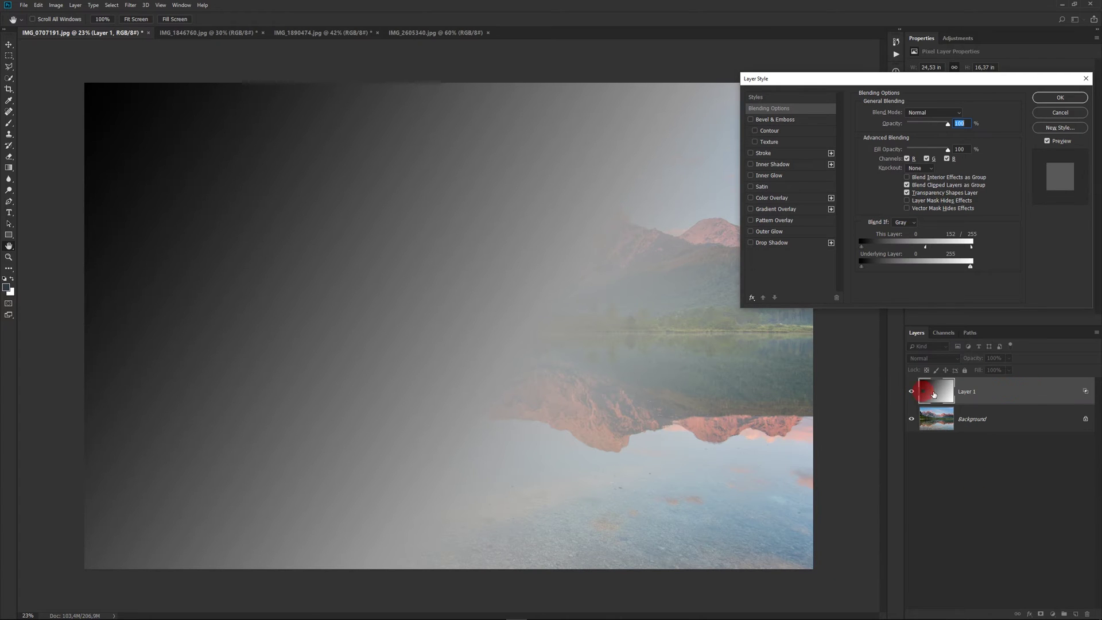
{"action": "left_click_drag", "start_coordinate": [926, 248], "coordinate": [1010, 253]}
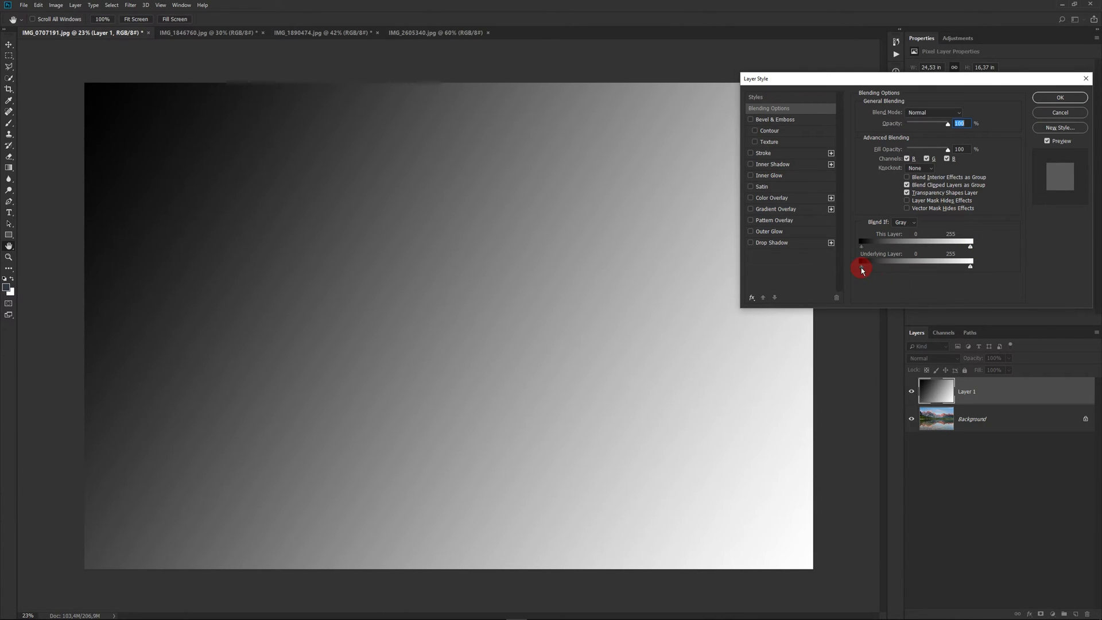
{"action": "left_click_drag", "start_coordinate": [862, 265], "coordinate": [895, 258]}
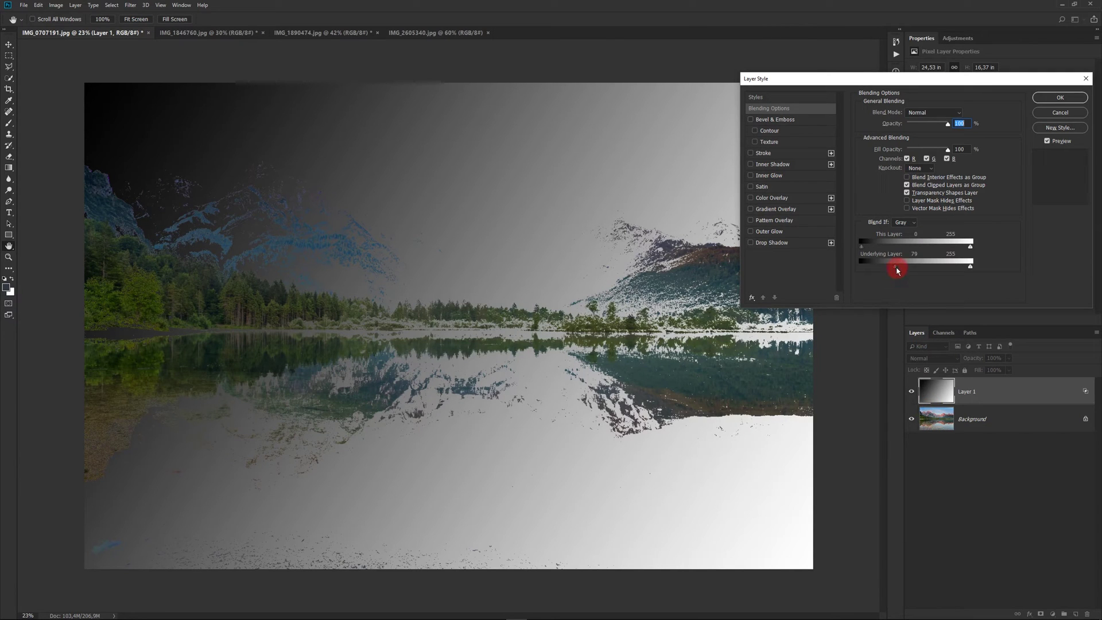
{"action": "left_click_drag", "start_coordinate": [888, 262], "coordinate": [964, 268]}
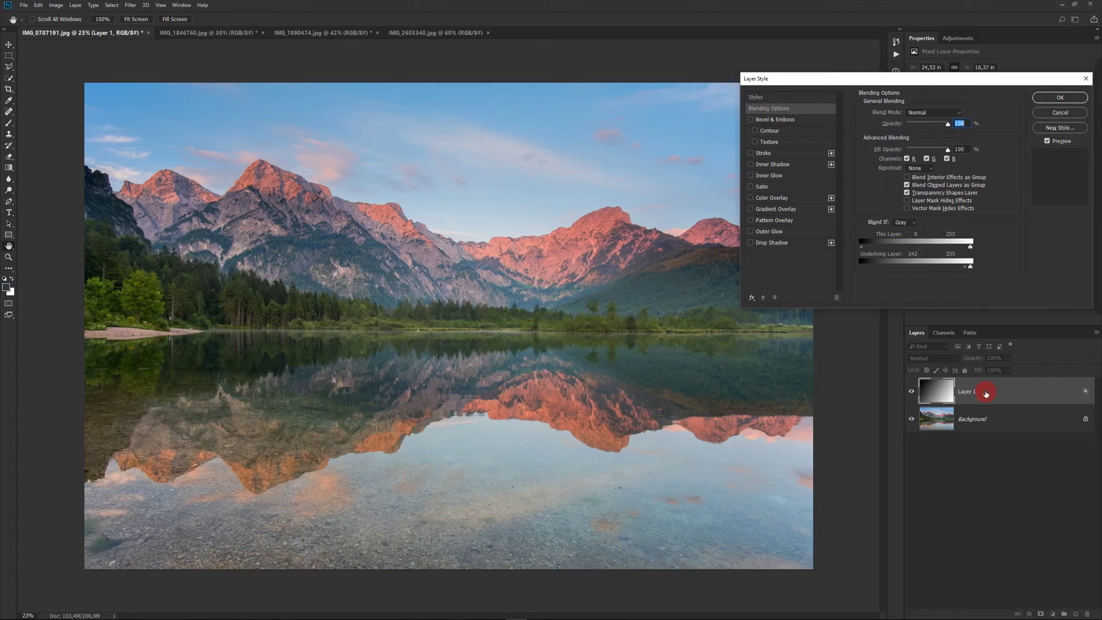
{"action": "left_click_drag", "start_coordinate": [964, 267], "coordinate": [861, 266]}
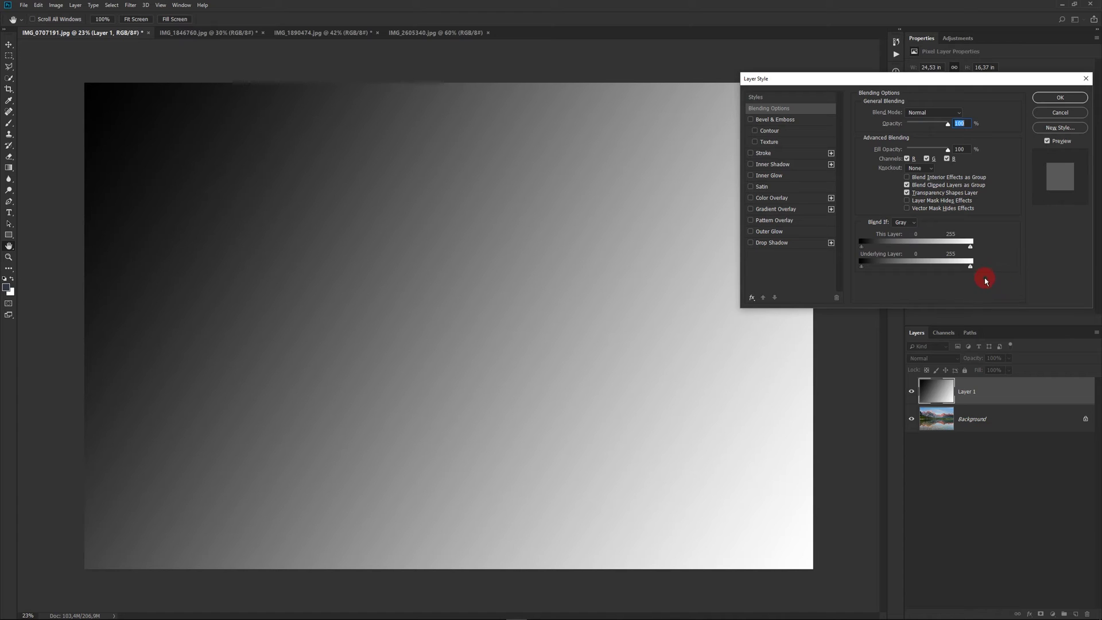
{"action": "left_click_drag", "start_coordinate": [969, 268], "coordinate": [919, 267]}
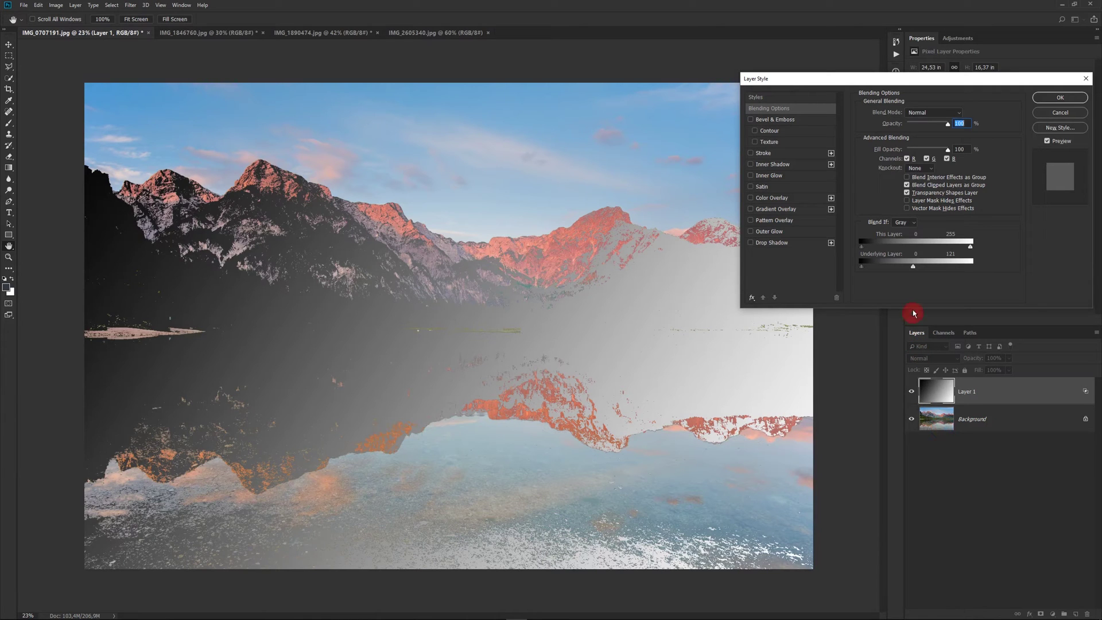
{"action": "mouse_move", "coordinate": [911, 267]}
{"action": "left_mouse_down"}
{"action": "mouse_move", "coordinate": [869, 270]}
{"action": "mouse_move", "coordinate": [935, 285]}
{"action": "left_mouse_up"}
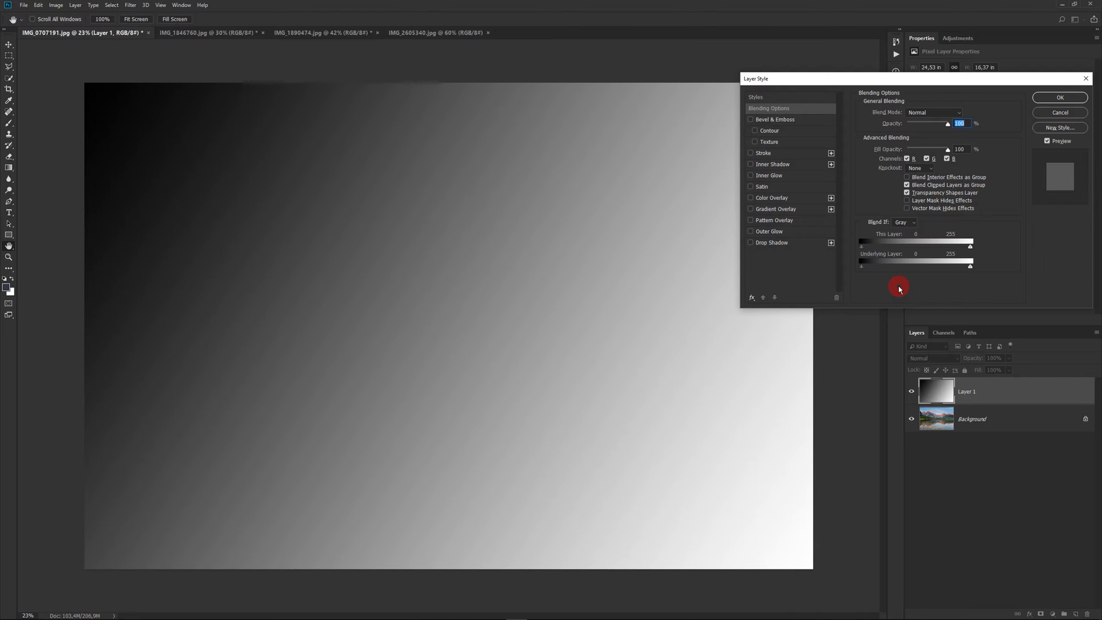
Step: Split the Underlying Layer shadow slider to test soft transitions, then reset it to 0
{"action": "key", "text": "alt"}
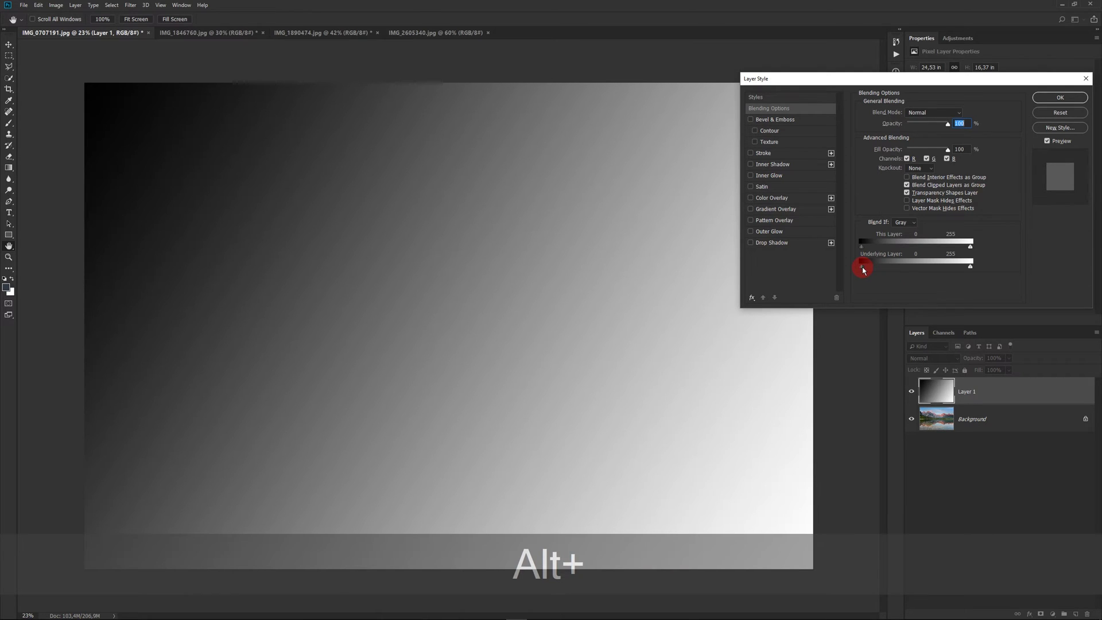
{"action": "left_click_drag", "start_coordinate": [863, 270], "coordinate": [871, 273]}
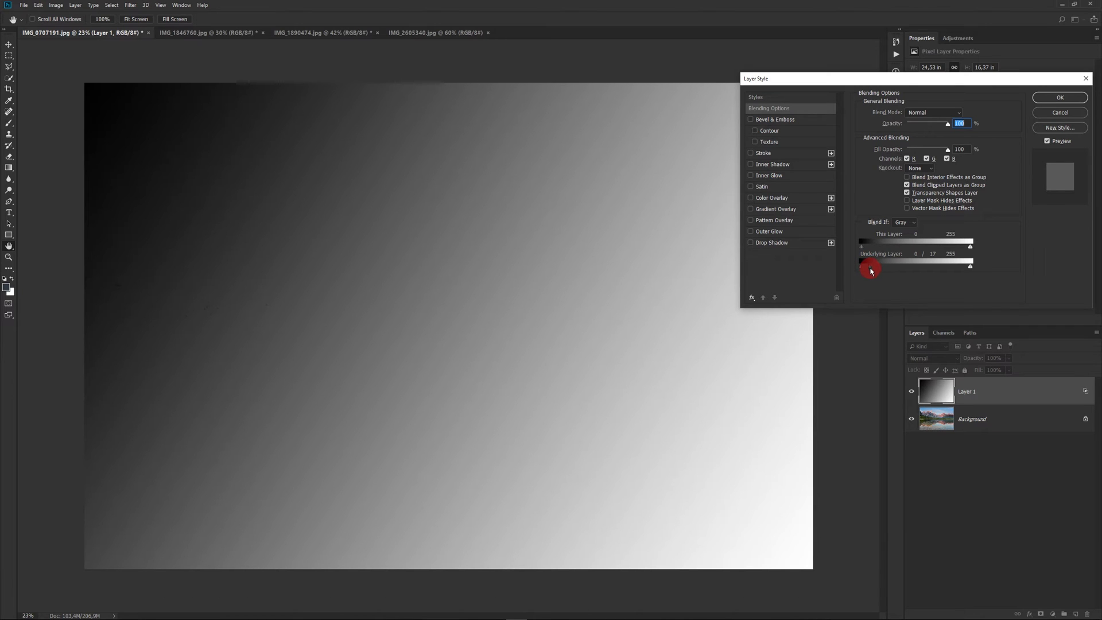
{"action": "left_click_drag", "start_coordinate": [870, 271], "coordinate": [966, 270]}
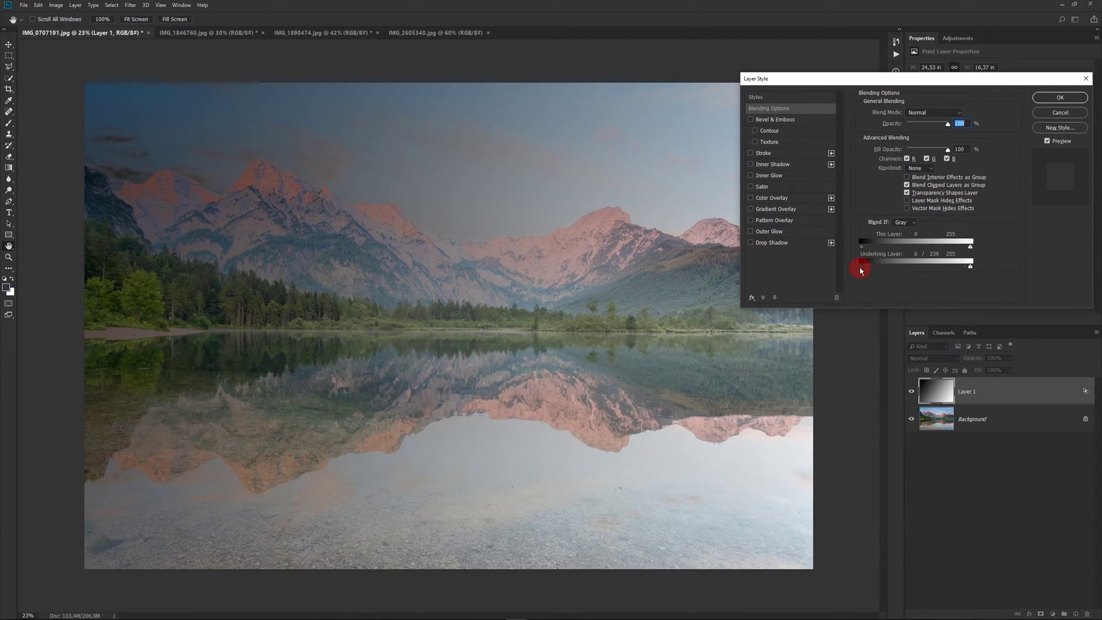
{"action": "left_click_drag", "start_coordinate": [860, 268], "coordinate": [957, 275]}
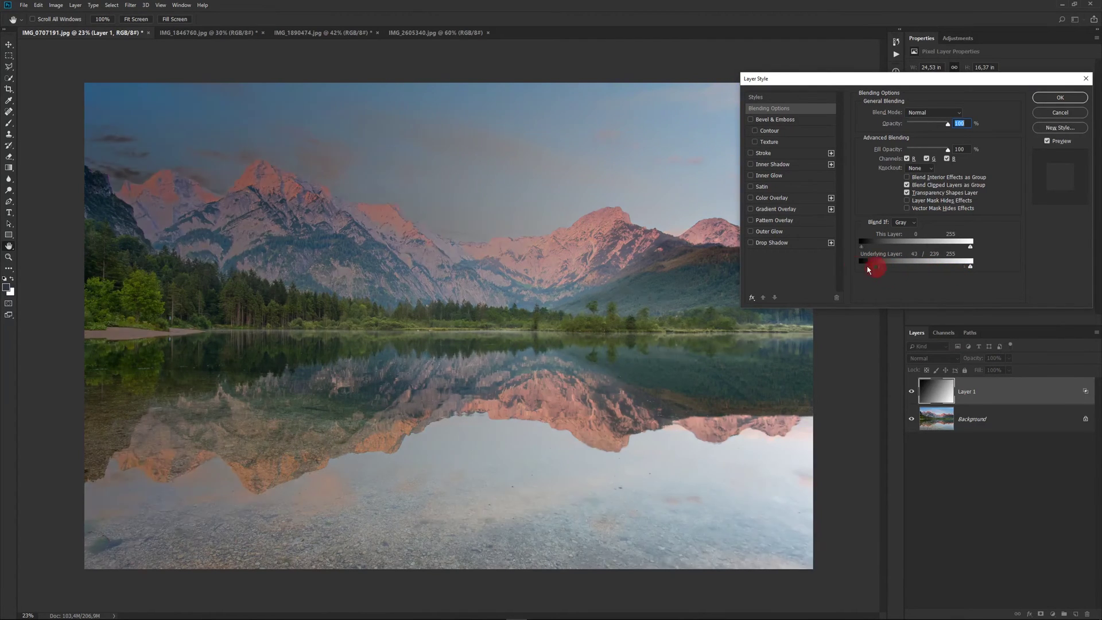
{"action": "left_click_drag", "start_coordinate": [961, 275], "coordinate": [843, 269]}
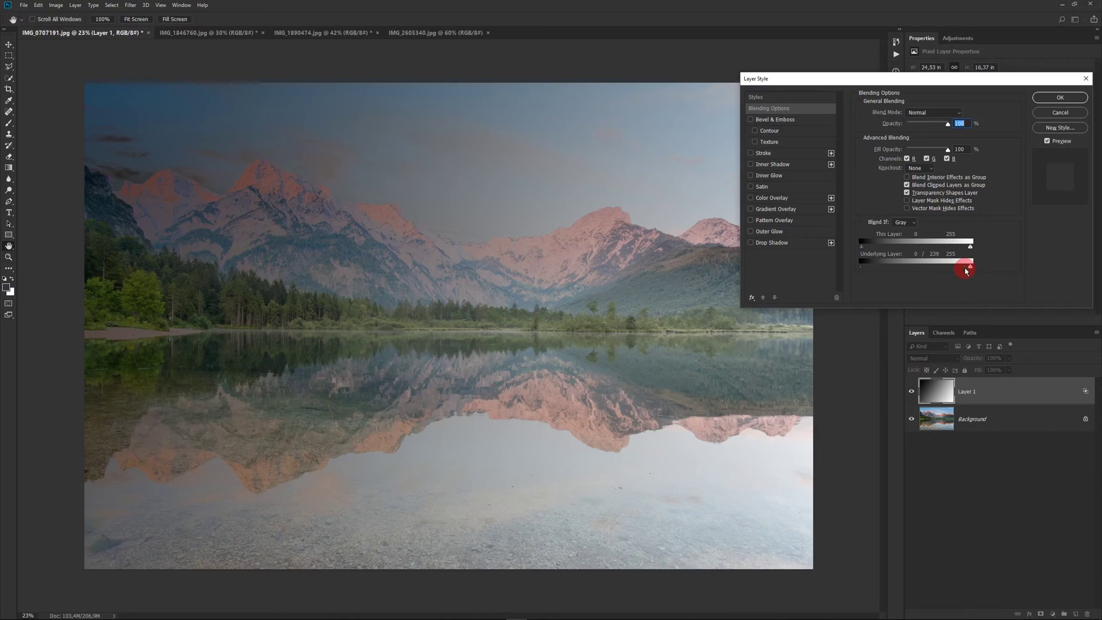
{"action": "left_click_drag", "start_coordinate": [966, 268], "coordinate": [971, 267]}
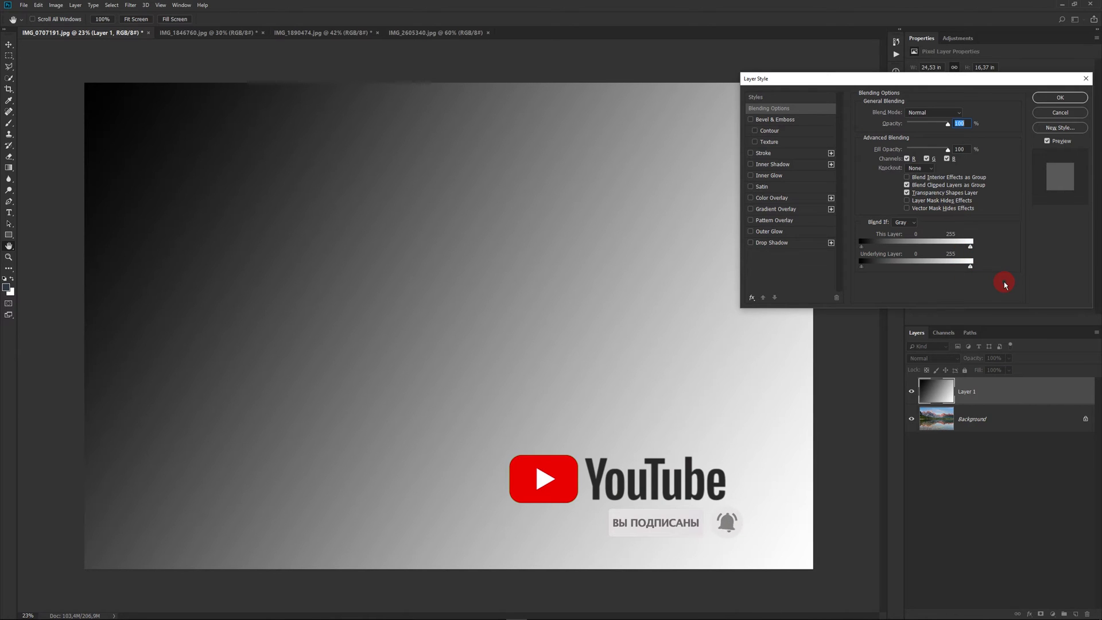
Step: Split the Underlying Layer highlight slider so the lake photo shows through the gradient in colour
{"action": "key", "text": "alt"}
{"action": "left_click_drag", "start_coordinate": [970, 268], "coordinate": [966, 268]}
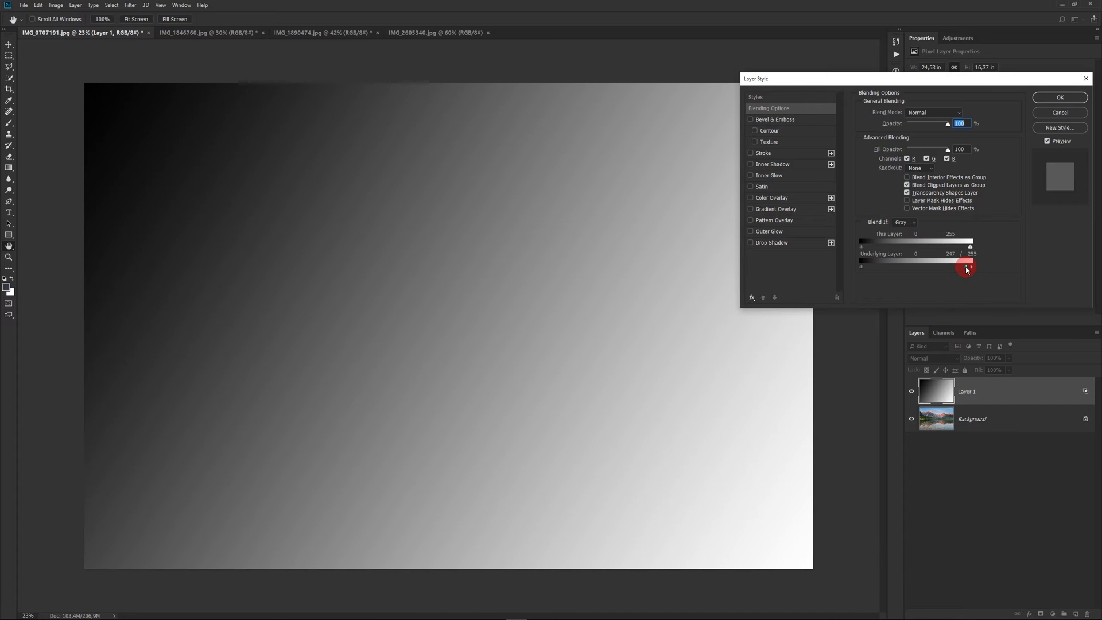
{"action": "left_click_drag", "start_coordinate": [966, 268], "coordinate": [917, 271]}
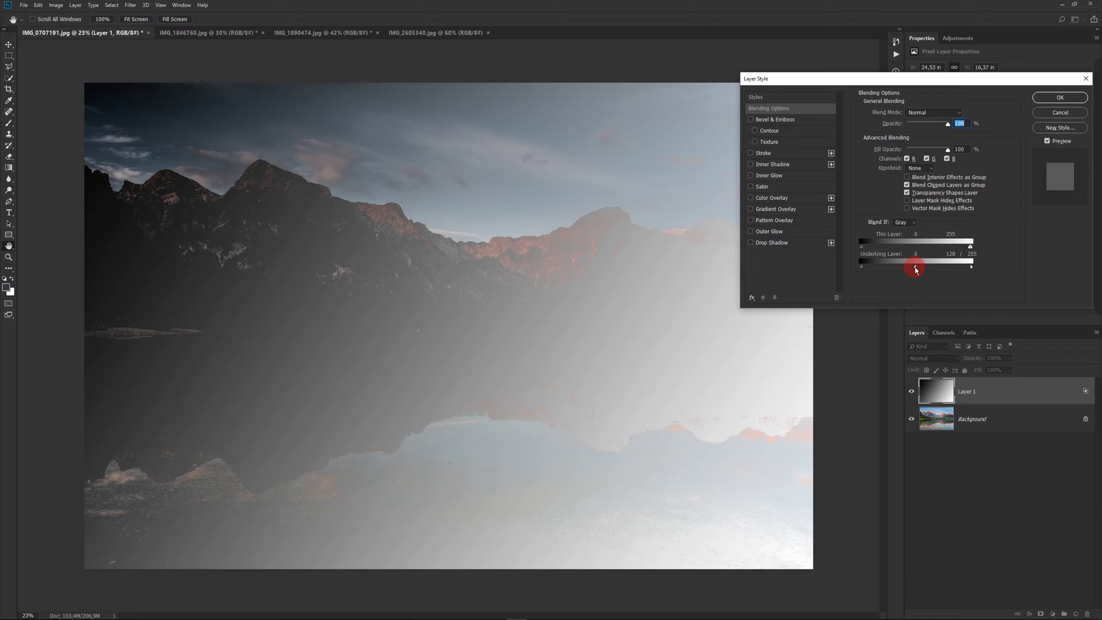
{"action": "left_click_drag", "start_coordinate": [915, 269], "coordinate": [870, 267]}
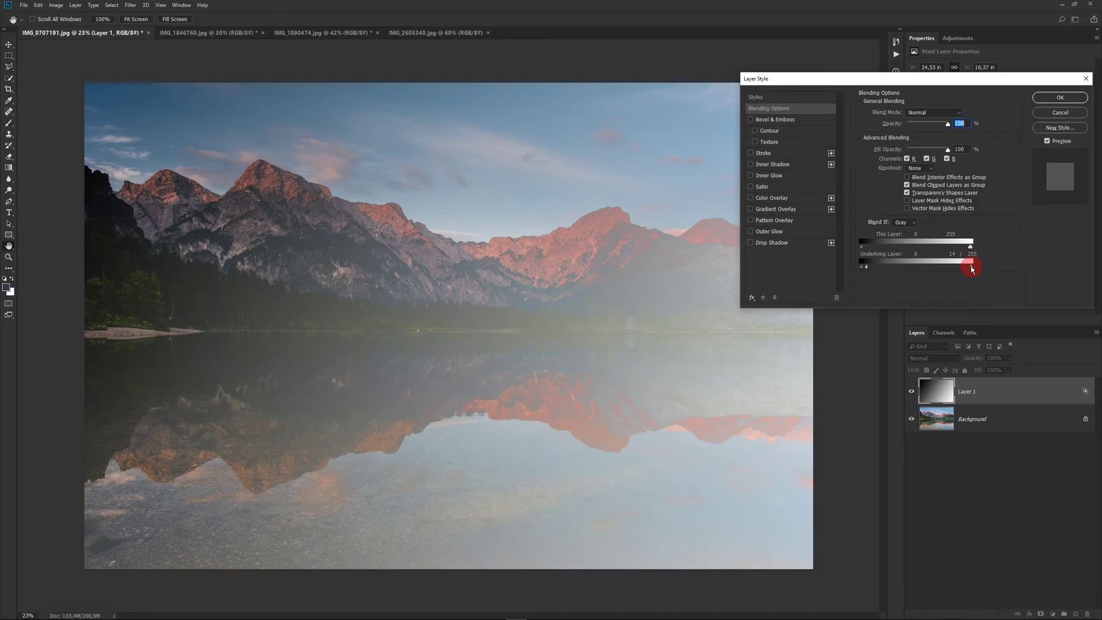
{"action": "left_click_drag", "start_coordinate": [971, 267], "coordinate": [873, 272]}
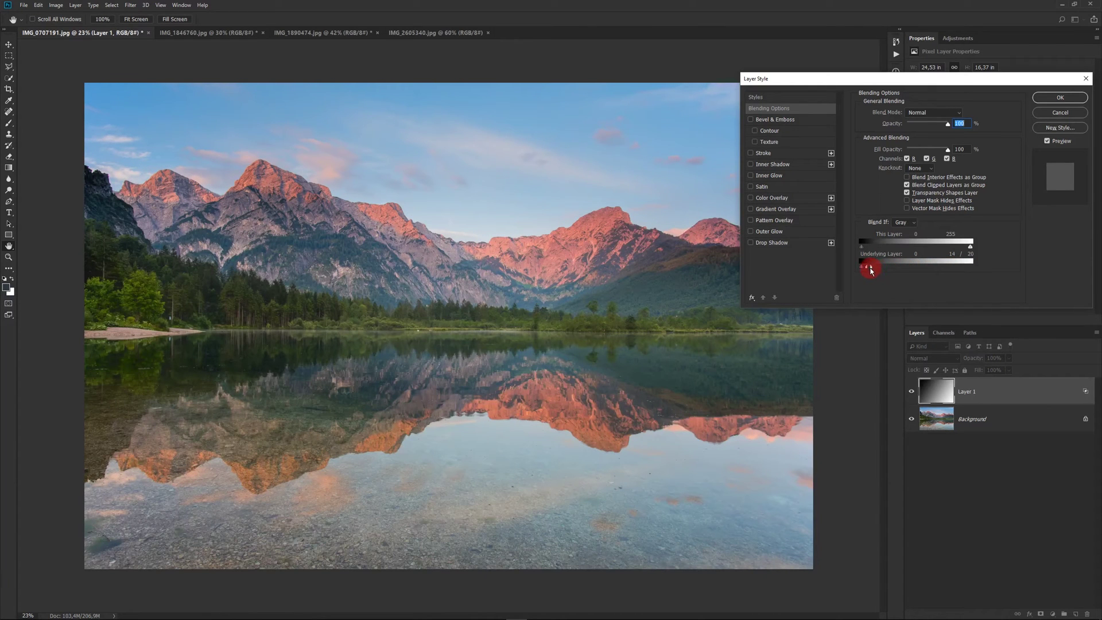
{"action": "left_click", "coordinate": [1021, 284]}
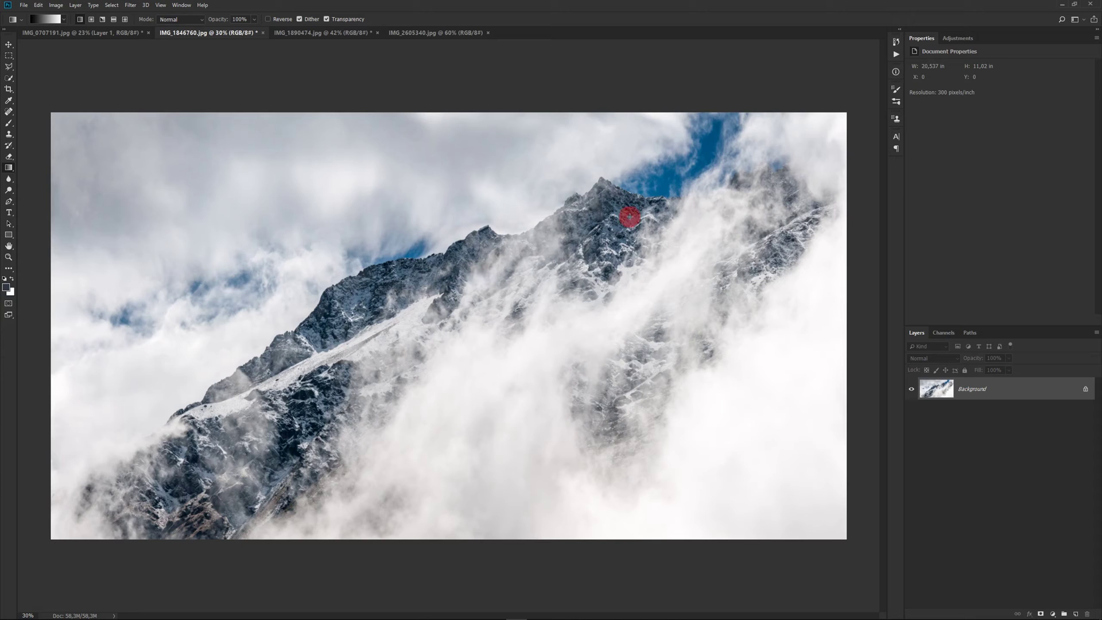
Step: Add an empty Layer 1 and sample the sky's blue-grey 6b86a1 as the foreground colour
{"action": "left_click", "coordinate": [1076, 613]}
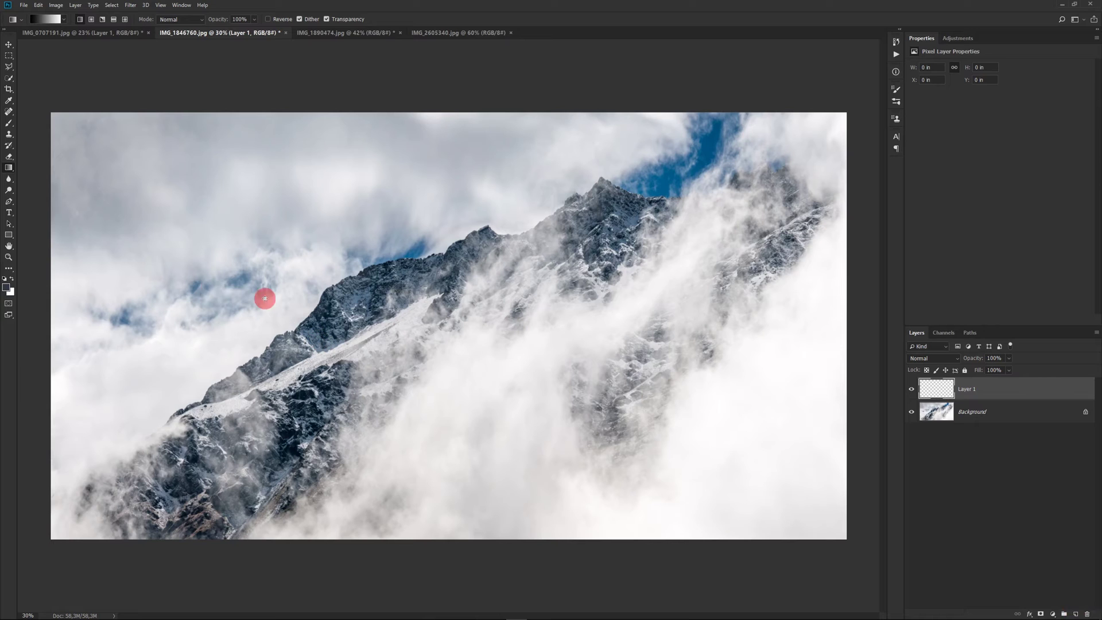
{"action": "left_click", "coordinate": [9, 102]}
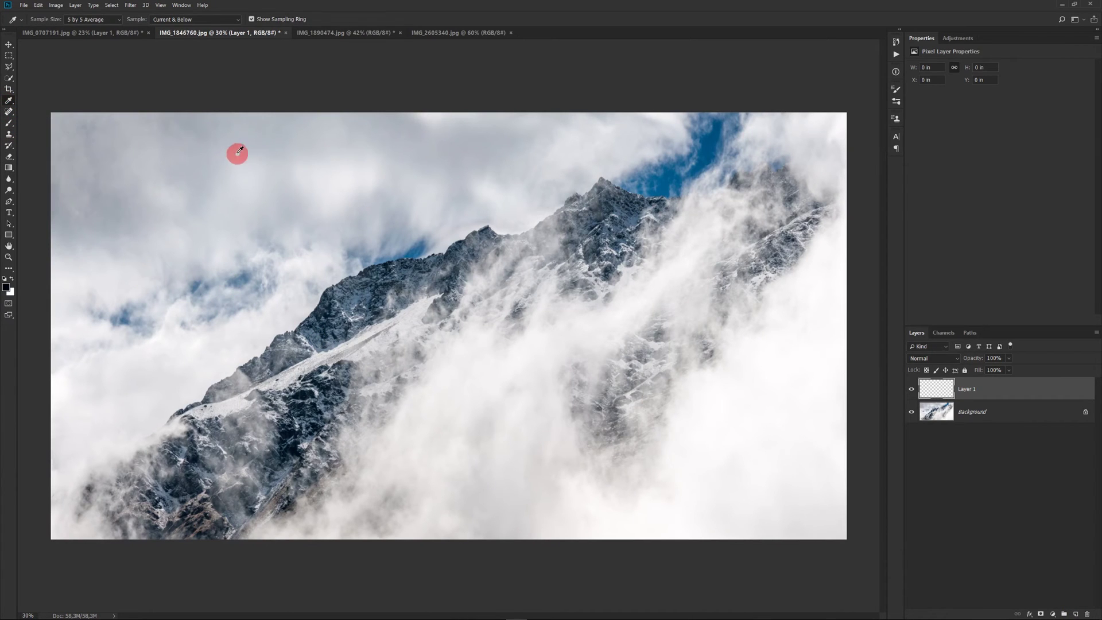
{"action": "left_click", "coordinate": [229, 137]}
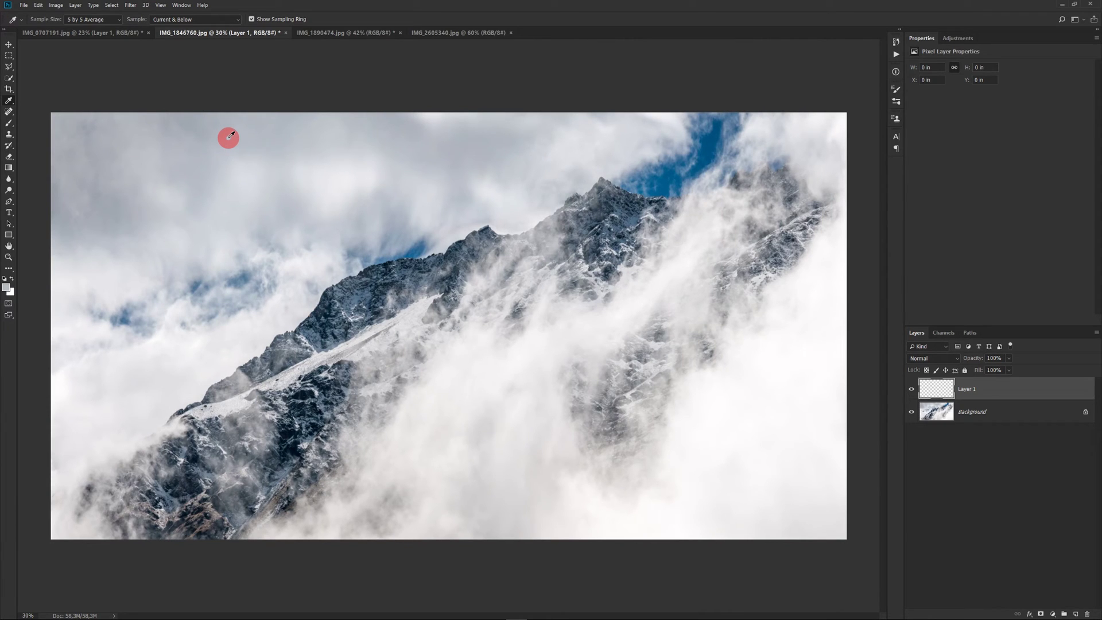
{"action": "left_click", "coordinate": [269, 241]}
{"action": "left_click", "coordinate": [251, 266]}
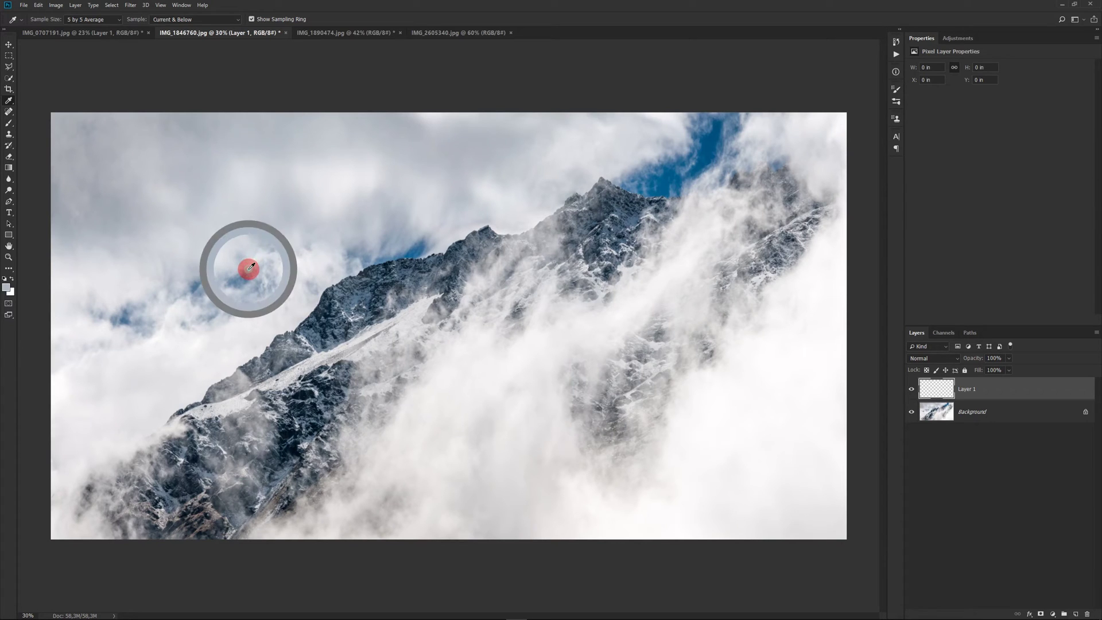
{"action": "left_click", "coordinate": [245, 270]}
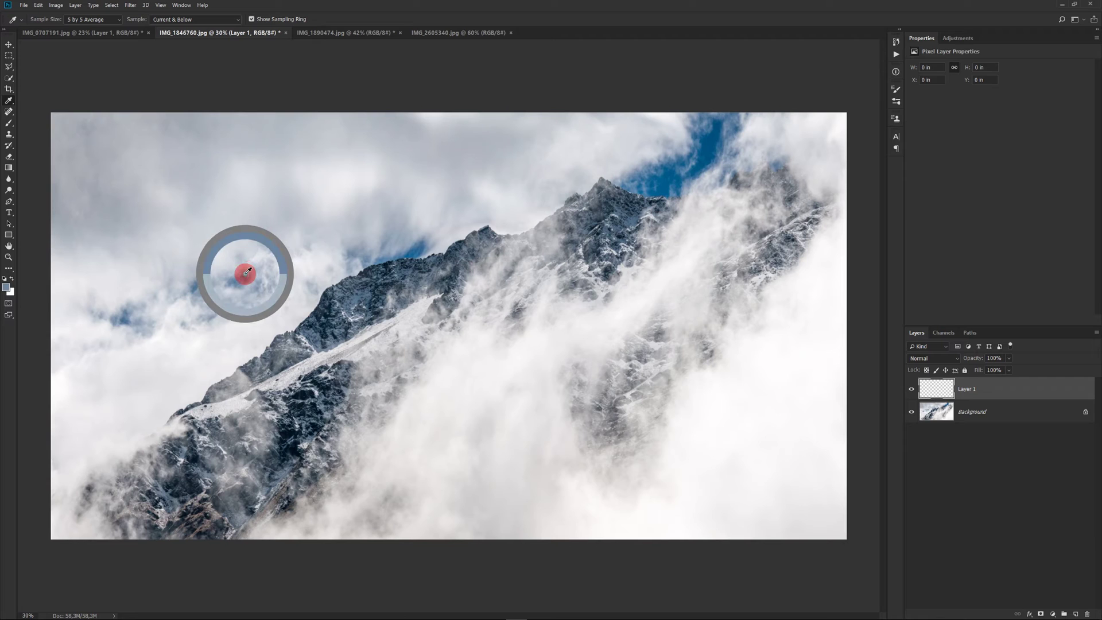
{"action": "left_click", "coordinate": [6, 288]}
{"action": "left_click", "coordinate": [975, 250]}
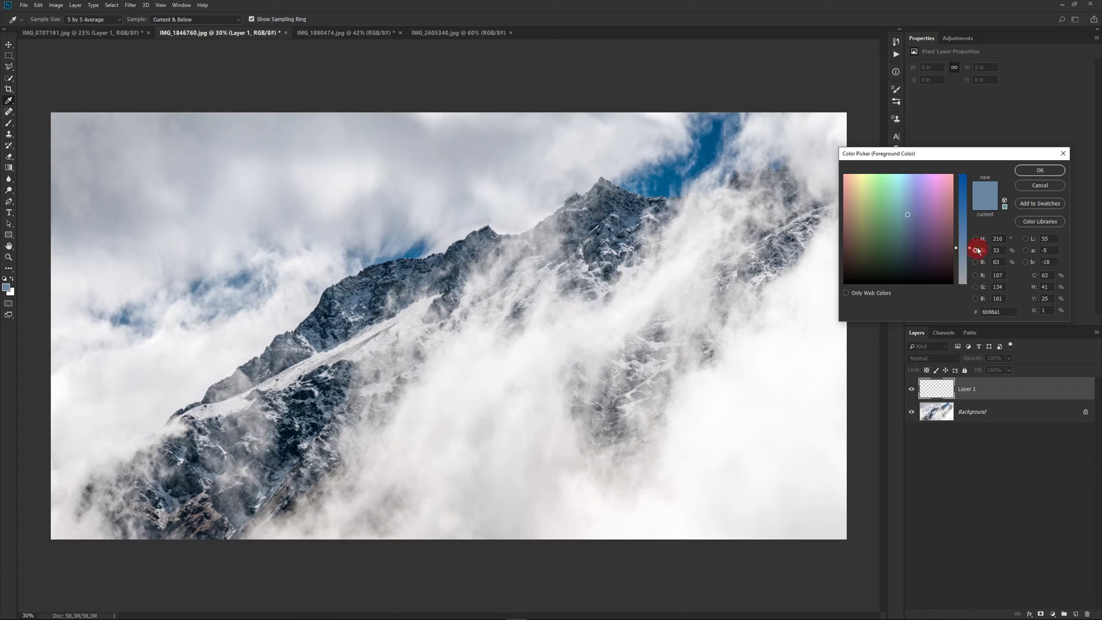
Step: Deepen the foreground colour to saturated navy 122a42, with S 73% and B 26%
{"action": "left_click", "coordinate": [975, 238]}
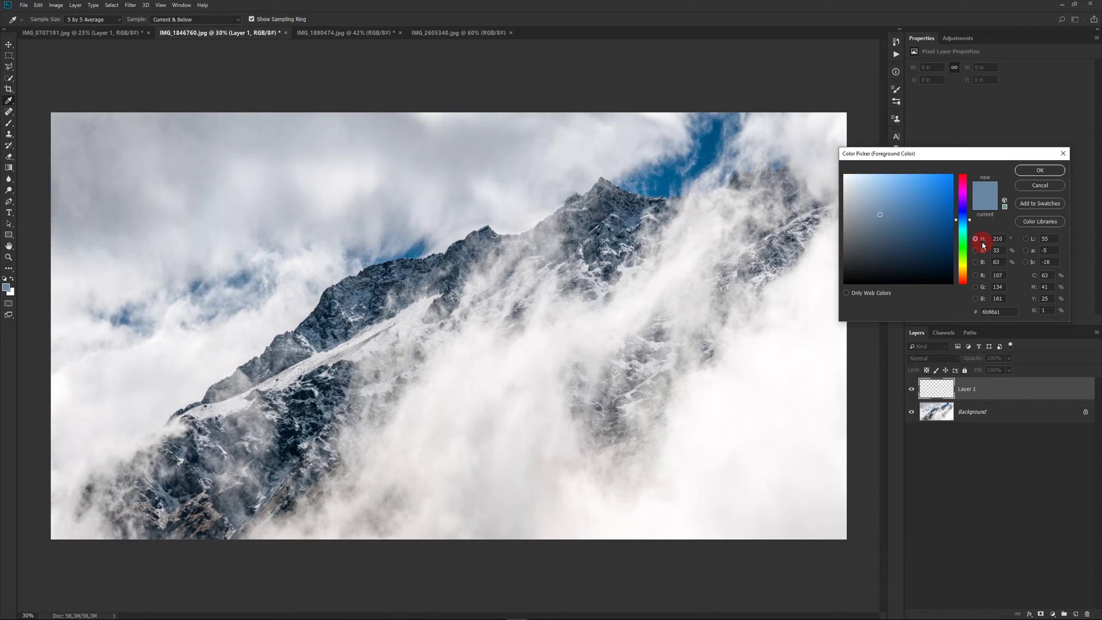
{"action": "left_click", "coordinate": [975, 250]}
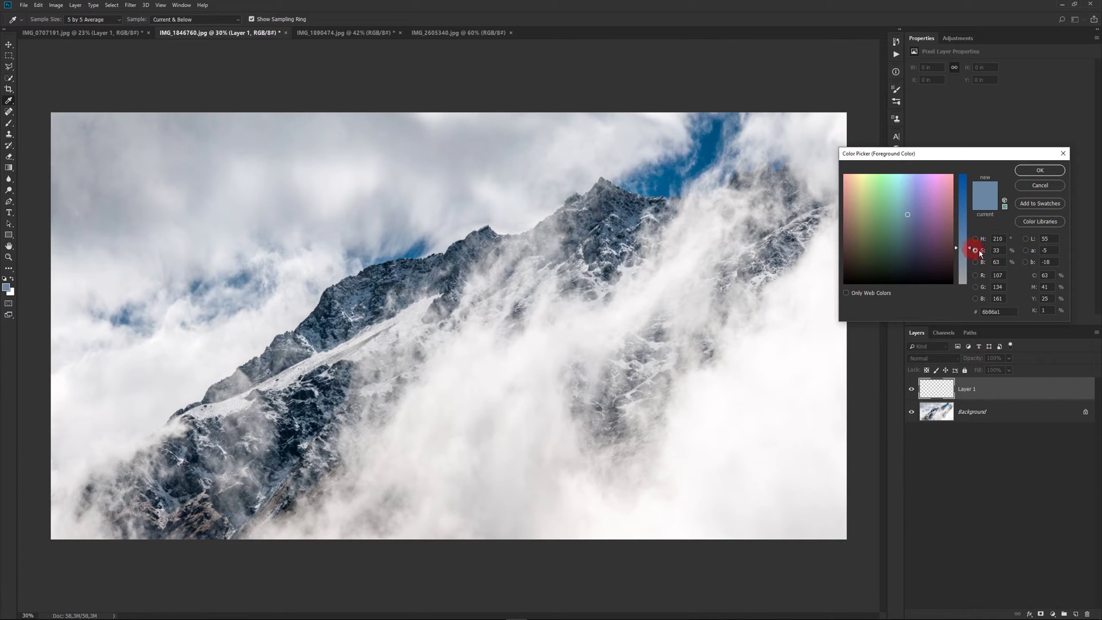
{"action": "mouse_move", "coordinate": [969, 248]}
{"action": "left_mouse_down"}
{"action": "mouse_move", "coordinate": [971, 206]}
{"action": "mouse_move", "coordinate": [970, 255]}
{"action": "left_mouse_up"}
{"action": "left_click", "coordinate": [975, 262]}
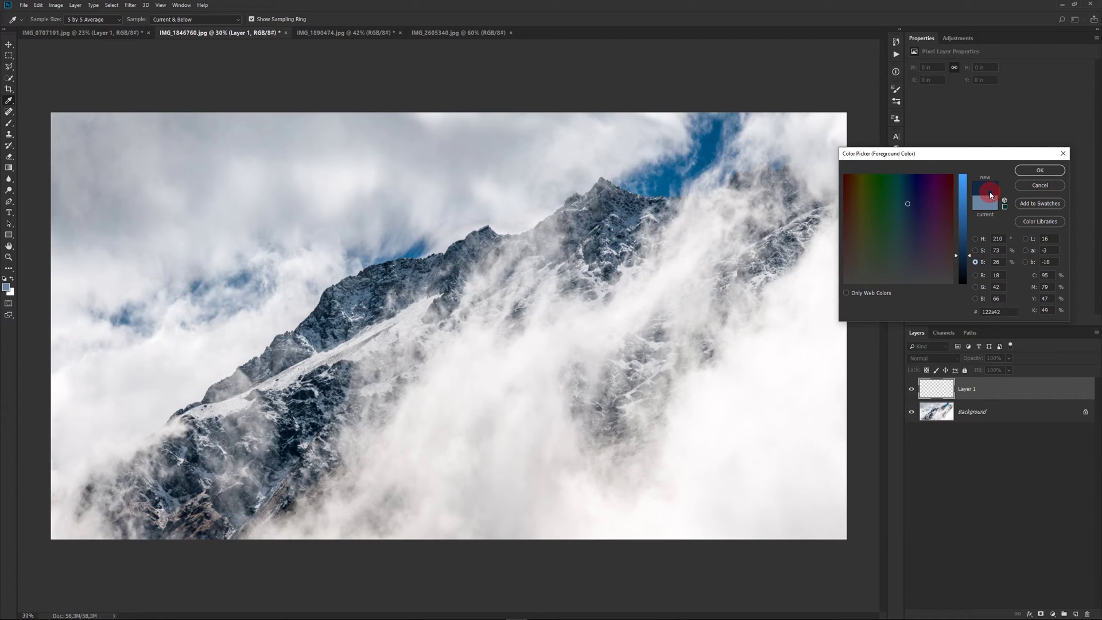
{"action": "left_click", "coordinate": [1043, 171]}
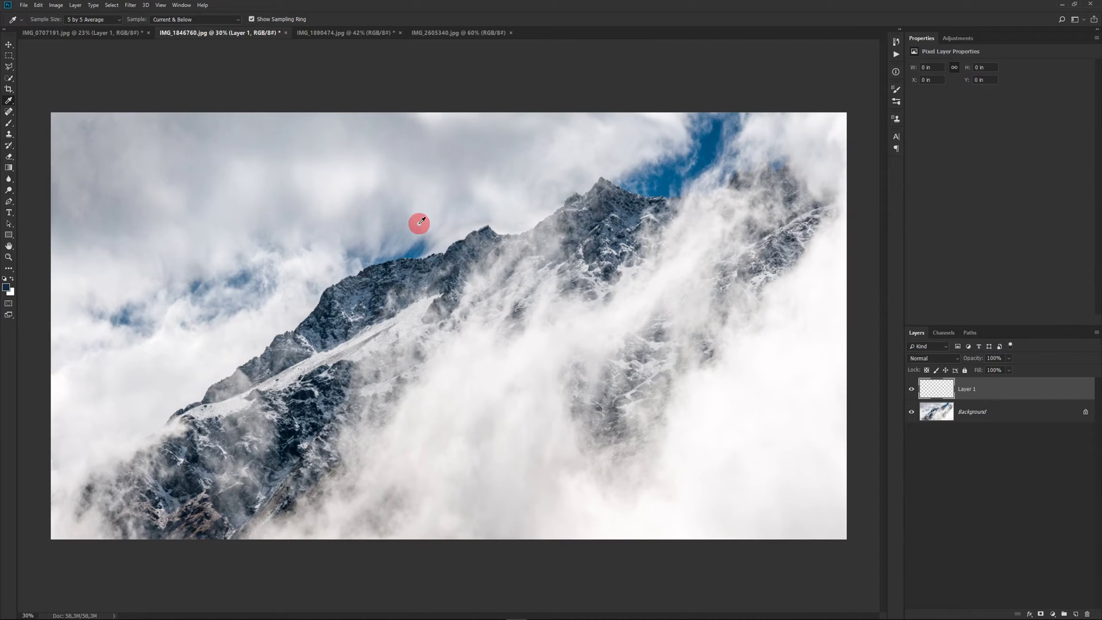
Step: Set up a soft-edged Brush with 25% Flow, enlarged to 800 px
{"action": "left_click", "coordinate": [9, 123]}
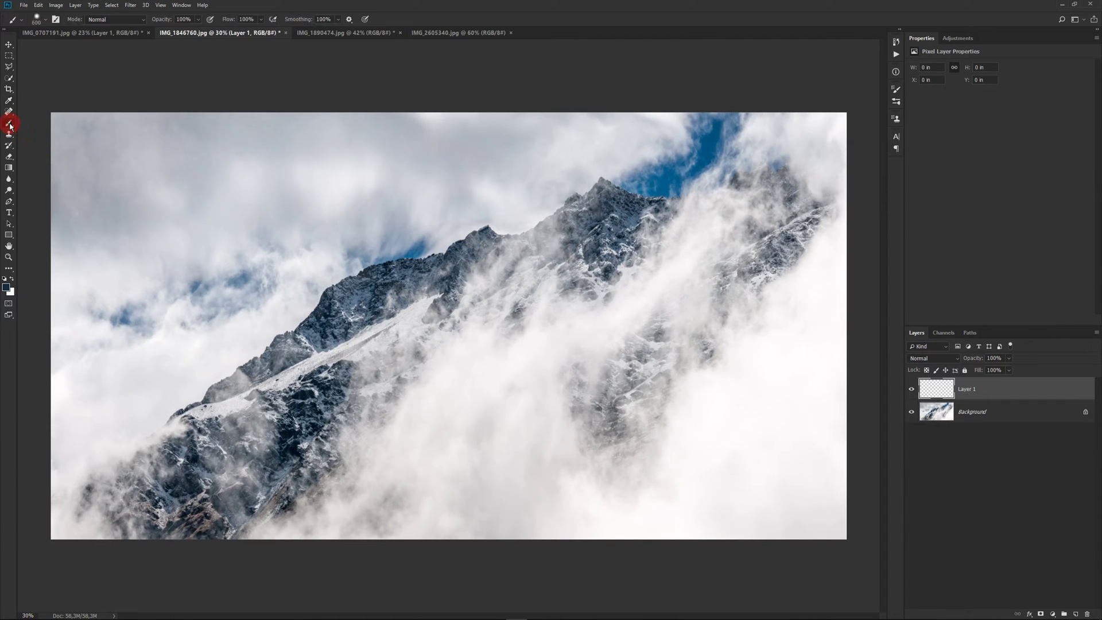
{"action": "left_click", "coordinate": [47, 23]}
{"action": "left_click", "coordinate": [92, 57]}
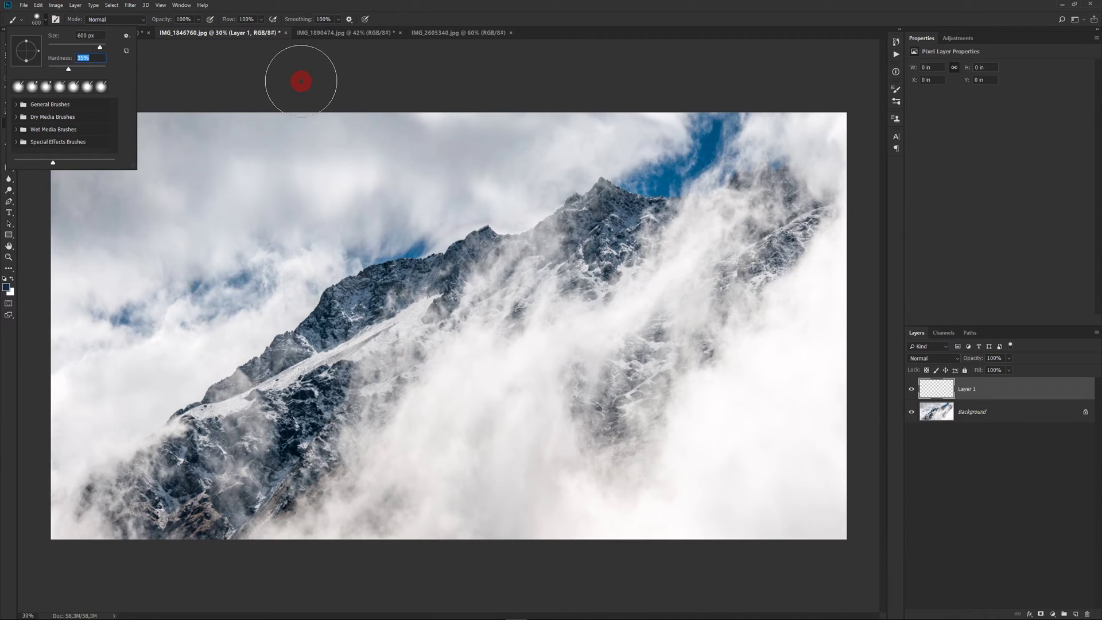
{"action": "key", "text": "Return"}
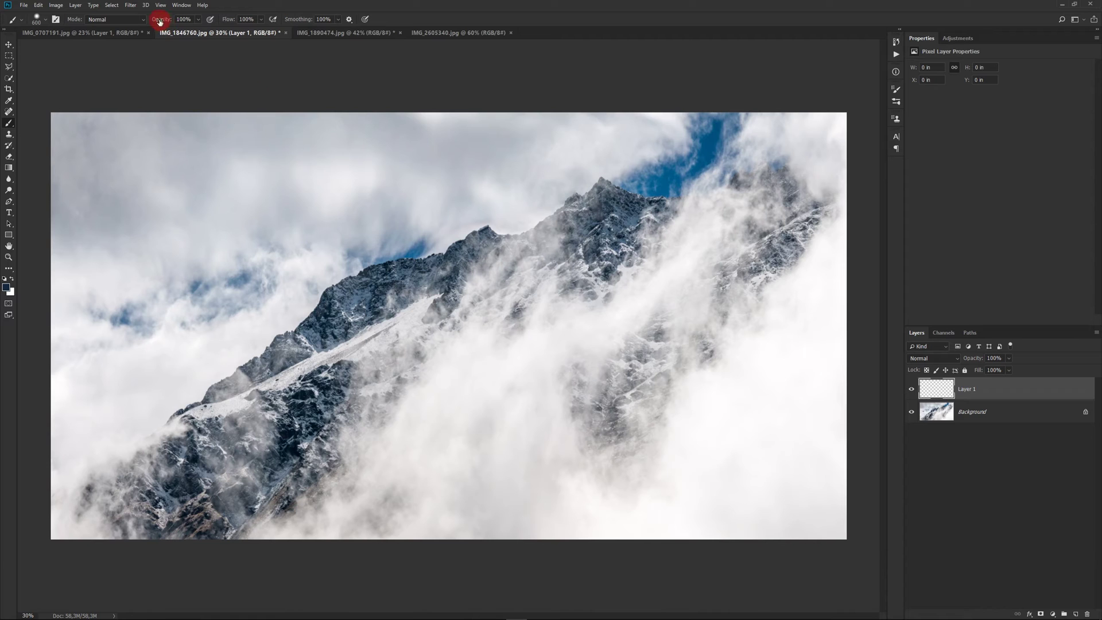
{"action": "left_click", "coordinate": [248, 20]}
{"action": "type", "text": "25"}
{"action": "key", "text": "bracketright"}
Step: Paint soft navy strokes over the sky around the peak, the right edge and the lower fog
{"action": "key", "text": "bracketright"}
{"action": "key", "text": "bracketright"}
{"action": "key", "text": "bracketright"}
{"action": "mouse_move", "coordinate": [605, 149]}
{"action": "left_mouse_down"}
{"action": "mouse_move", "coordinate": [626, 121]}
{"action": "mouse_move", "coordinate": [596, 136]}
{"action": "left_mouse_up"}
{"action": "mouse_move", "coordinate": [388, 175]}
{"action": "left_mouse_down"}
{"action": "mouse_move", "coordinate": [479, 177]}
{"action": "mouse_move", "coordinate": [337, 172]}
{"action": "mouse_move", "coordinate": [350, 150]}
{"action": "mouse_move", "coordinate": [610, 130]}
{"action": "mouse_move", "coordinate": [371, 165]}
{"action": "mouse_move", "coordinate": [332, 209]}
{"action": "mouse_move", "coordinate": [218, 247]}
{"action": "mouse_move", "coordinate": [74, 236]}
{"action": "mouse_move", "coordinate": [264, 157]}
{"action": "mouse_move", "coordinate": [184, 128]}
{"action": "mouse_move", "coordinate": [54, 462]}
{"action": "mouse_move", "coordinate": [273, 312]}
{"action": "mouse_move", "coordinate": [540, 406]}
{"action": "mouse_move", "coordinate": [418, 536]}
{"action": "mouse_move", "coordinate": [786, 108]}
{"action": "mouse_move", "coordinate": [760, 551]}
{"action": "mouse_move", "coordinate": [389, 571]}
{"action": "mouse_move", "coordinate": [671, 247]}
{"action": "mouse_move", "coordinate": [273, 578]}
{"action": "mouse_move", "coordinate": [354, 448]}
{"action": "mouse_move", "coordinate": [425, 467]}
{"action": "mouse_move", "coordinate": [475, 350]}
{"action": "mouse_move", "coordinate": [75, 340]}
{"action": "left_mouse_up"}
{"action": "key", "text": "bracketright"}
{"action": "key", "text": "bracketright"}
{"action": "mouse_move", "coordinate": [870, 515]}
{"action": "left_mouse_down"}
{"action": "mouse_move", "coordinate": [838, 583]}
{"action": "mouse_move", "coordinate": [827, 571]}
{"action": "left_mouse_up"}
Step: Split Layer 1's Underlying Layer highlight slider to about 129/255 so bright clouds show through
{"action": "double_click", "coordinate": [1012, 396]}
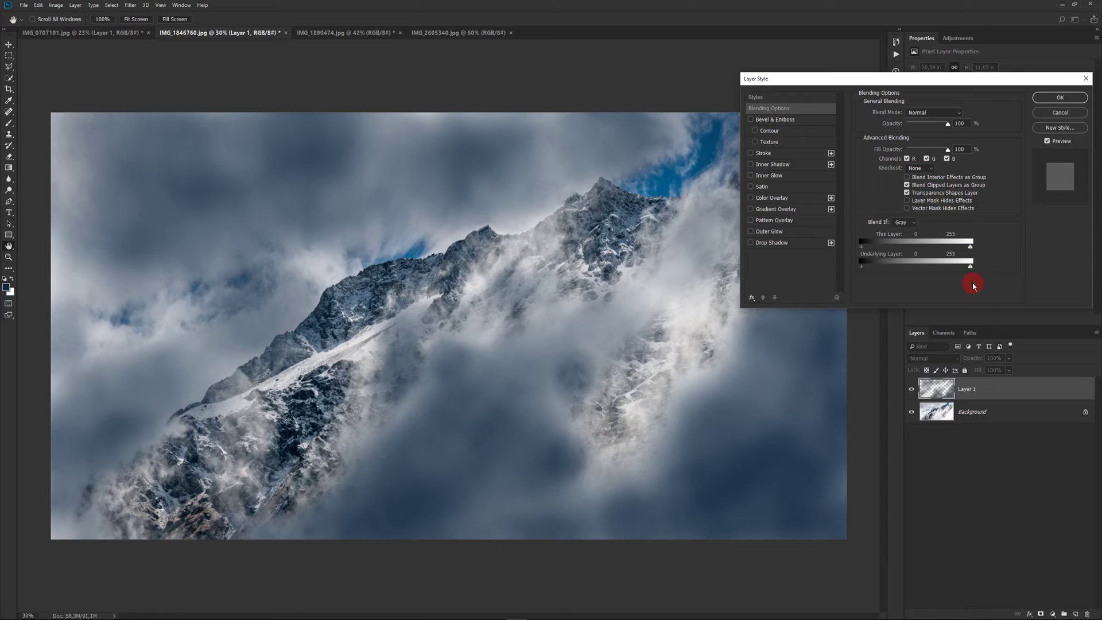
{"action": "key", "text": "alt"}
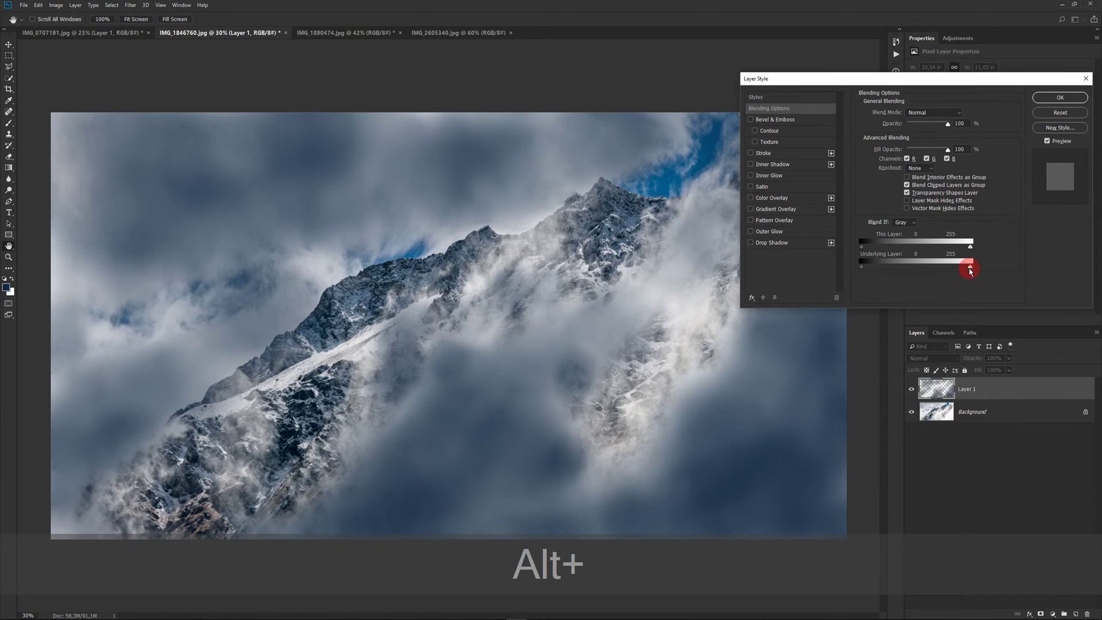
{"action": "left_click_drag", "start_coordinate": [969, 267], "coordinate": [965, 267]}
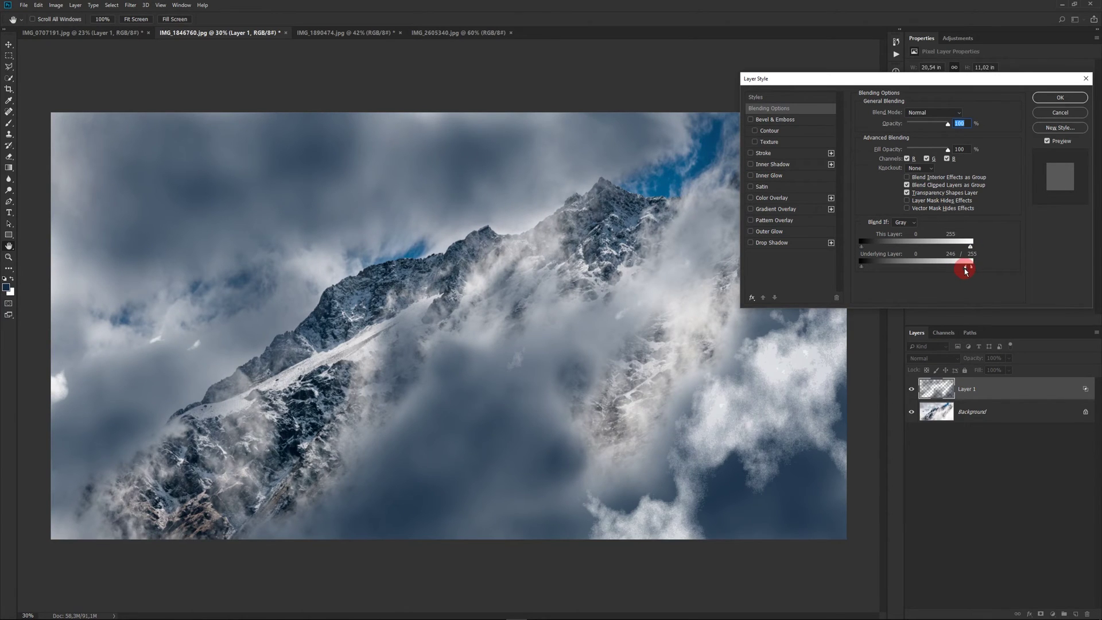
{"action": "left_click_drag", "start_coordinate": [965, 269], "coordinate": [920, 270]}
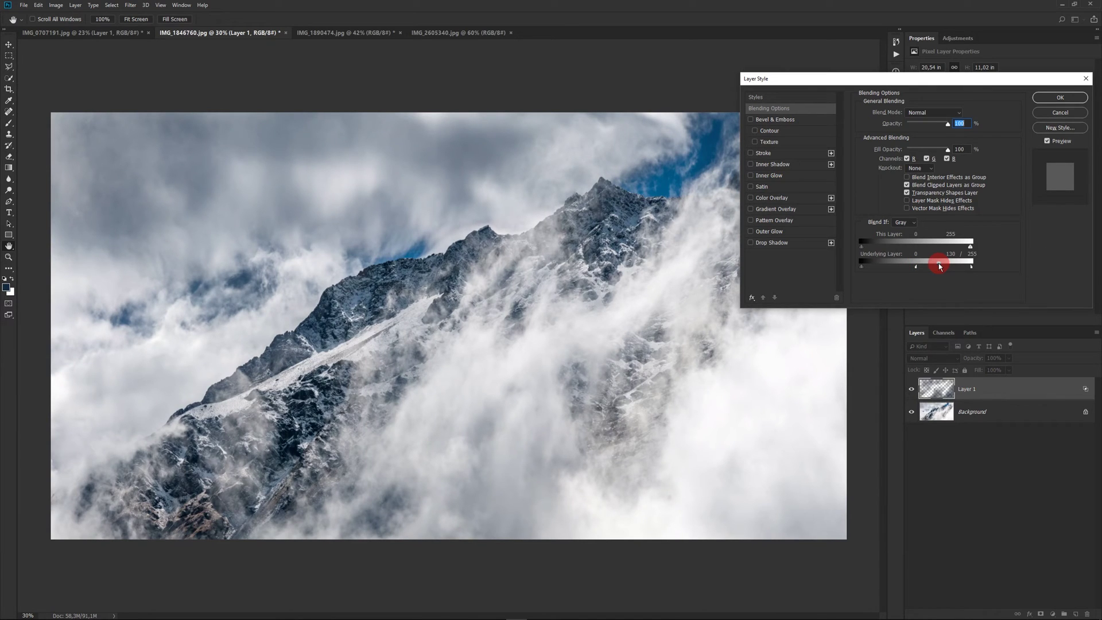
{"action": "left_click_drag", "start_coordinate": [939, 265], "coordinate": [913, 268]}
{"action": "left_click_drag", "start_coordinate": [917, 266], "coordinate": [917, 268]}
{"action": "left_click", "coordinate": [1076, 102]}
{"action": "key", "text": "b"}
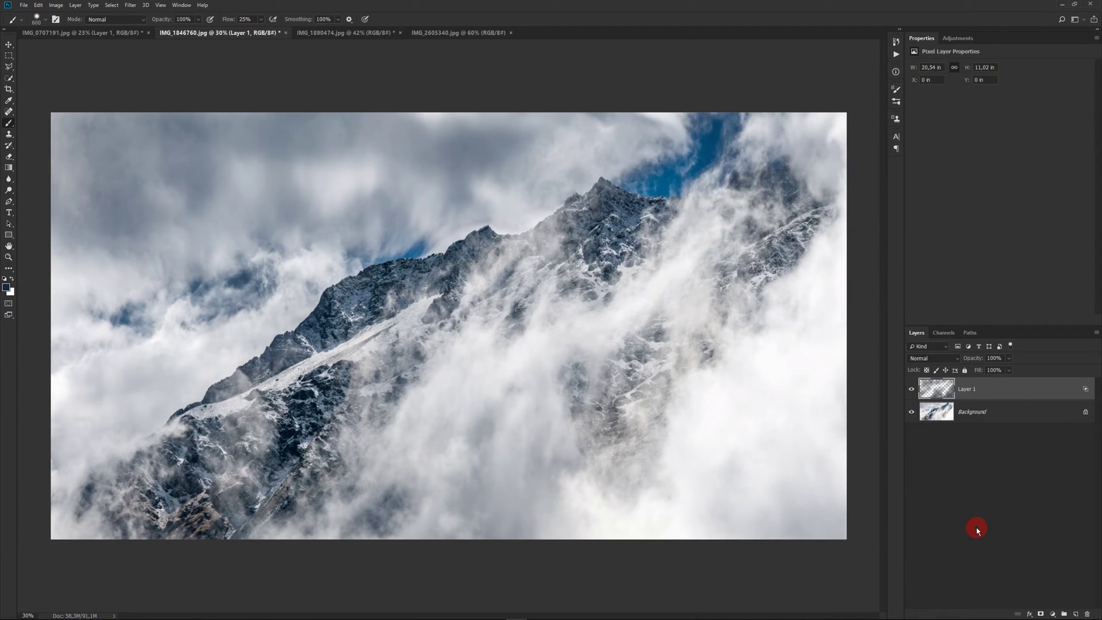
Step: Toggle Layer 1 off and on to compare, keeping dark blue as the foreground colour
{"action": "left_click", "coordinate": [912, 389]}
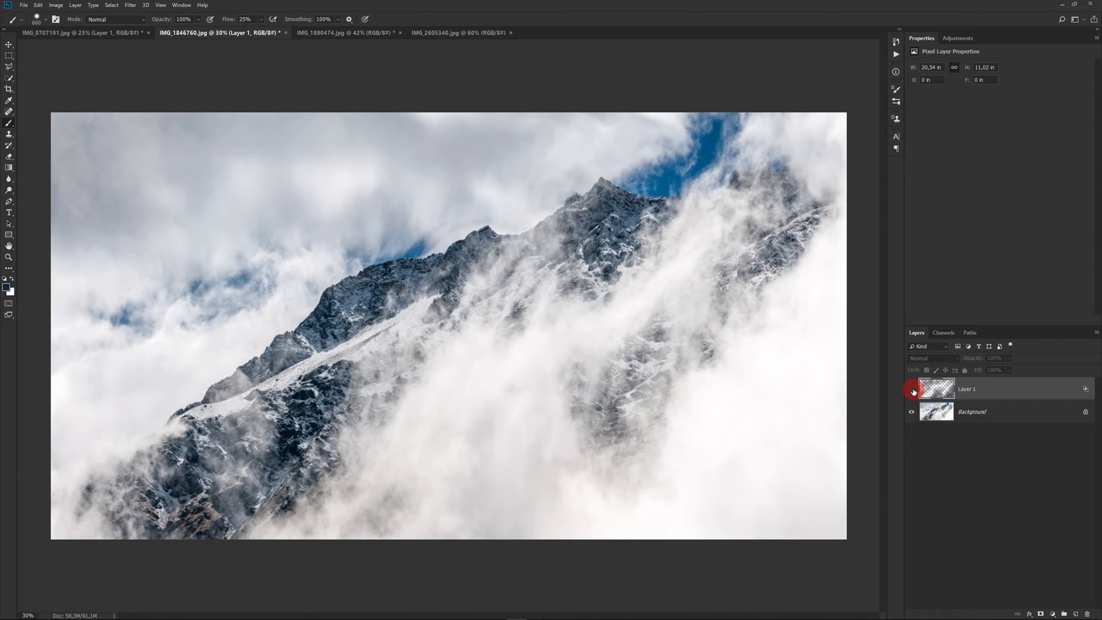
{"action": "left_click", "coordinate": [912, 390]}
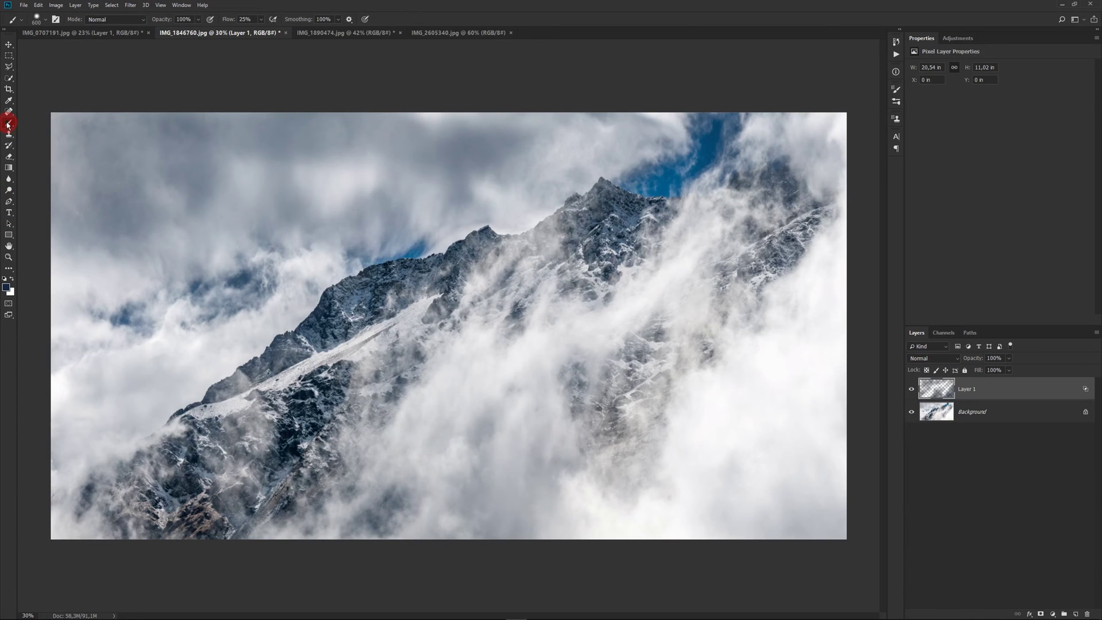
{"action": "left_click", "coordinate": [6, 290]}
{"action": "left_click", "coordinate": [170, 339]}
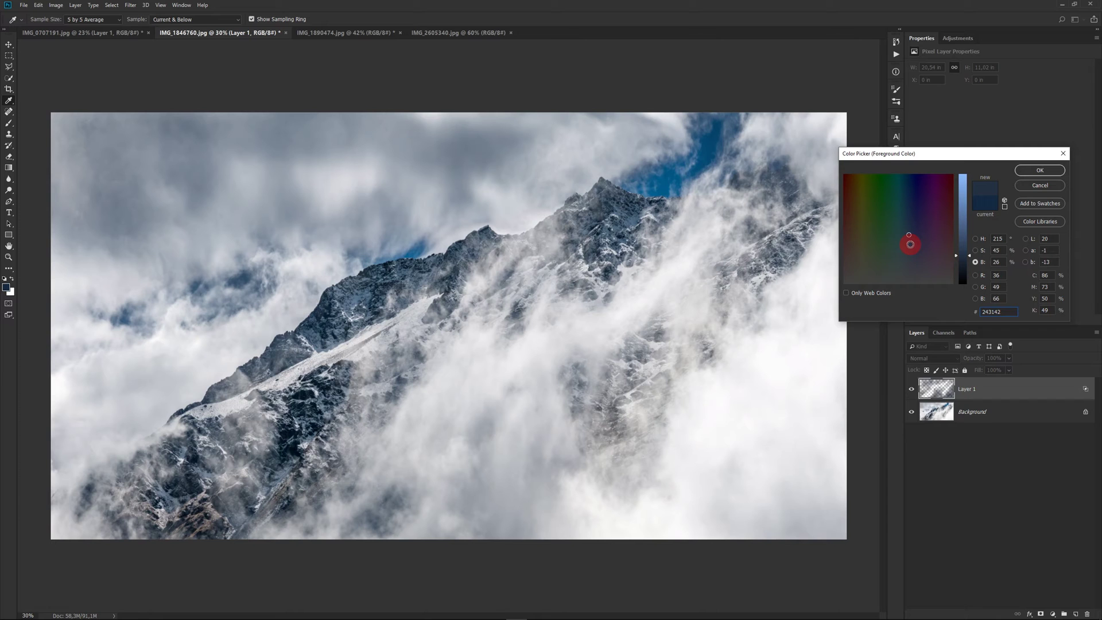
{"action": "left_click", "coordinate": [1056, 170]}
Step: Paint soft dark blue strokes up toward the ridge, then switch to IMG_1890474
{"action": "key", "text": "b"}
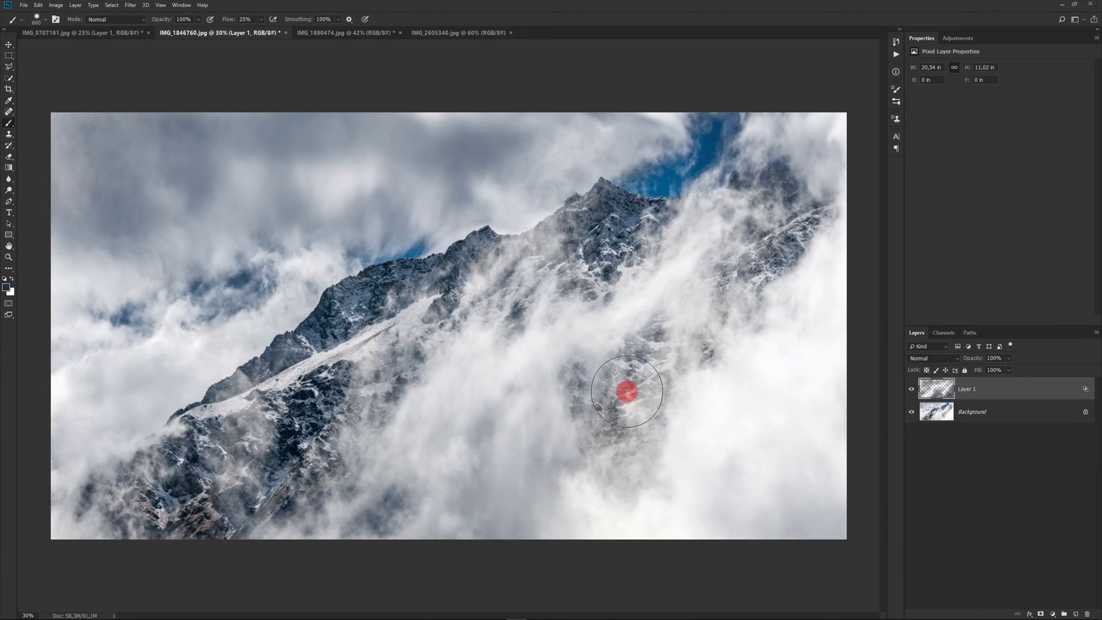
{"action": "mouse_move", "coordinate": [576, 425]}
{"action": "left_mouse_down"}
{"action": "mouse_move", "coordinate": [491, 423]}
{"action": "mouse_move", "coordinate": [443, 354]}
{"action": "mouse_move", "coordinate": [479, 300]}
{"action": "mouse_move", "coordinate": [494, 313]}
{"action": "mouse_move", "coordinate": [652, 337]}
{"action": "mouse_move", "coordinate": [770, 445]}
{"action": "mouse_move", "coordinate": [543, 170]}
{"action": "mouse_move", "coordinate": [68, 380]}
{"action": "mouse_move", "coordinate": [209, 337]}
{"action": "mouse_move", "coordinate": [130, 521]}
{"action": "mouse_move", "coordinate": [454, 564]}
{"action": "left_mouse_up"}
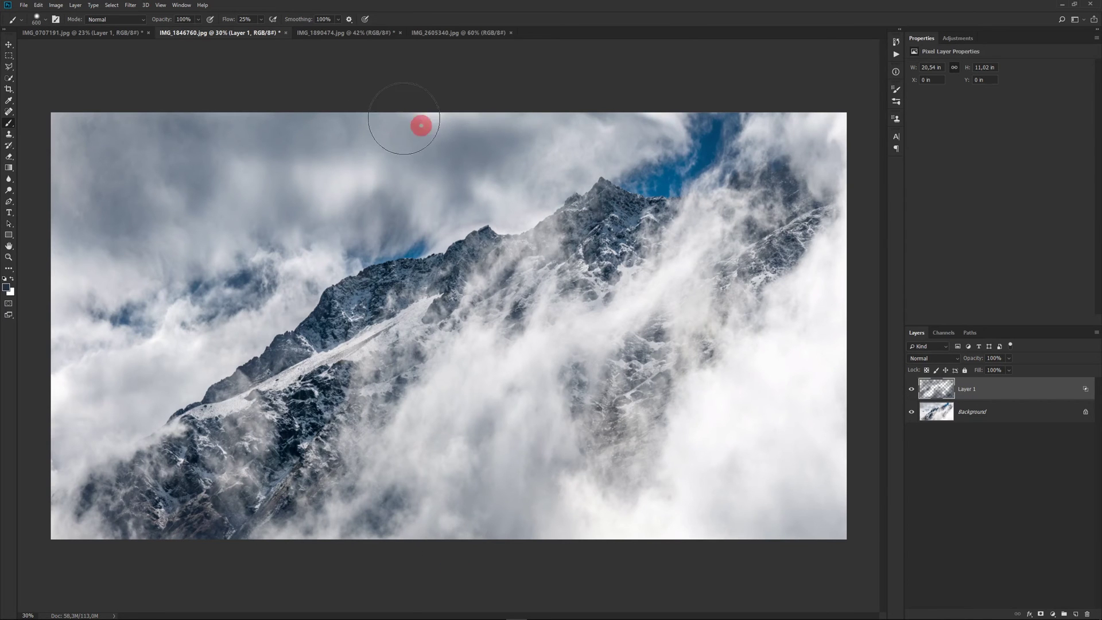
{"action": "left_click", "coordinate": [346, 35]}
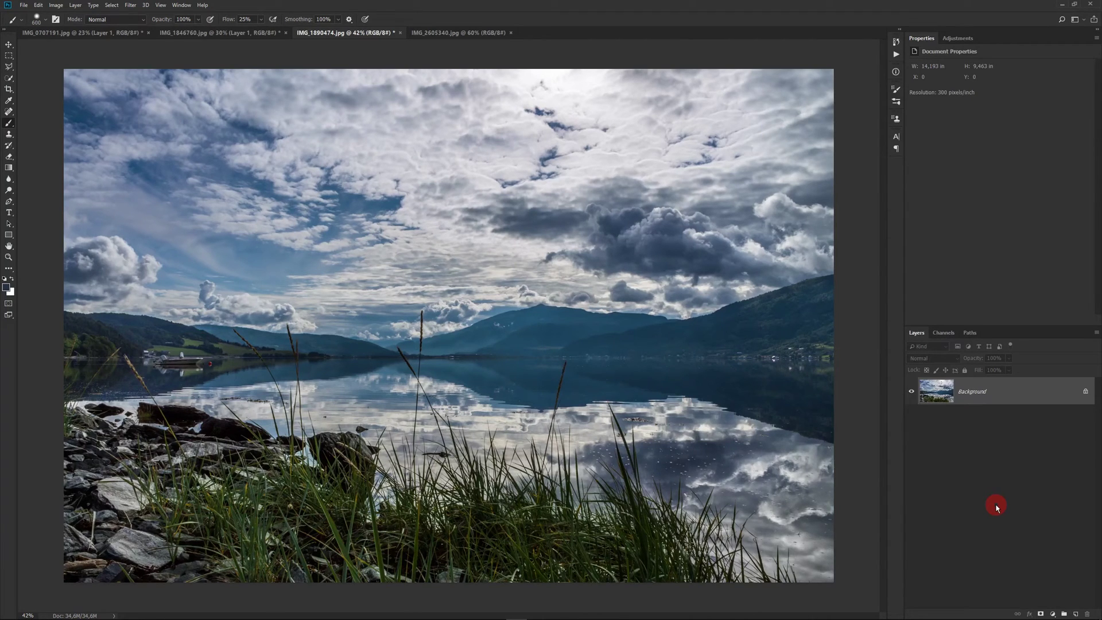
Step: Add a Layer 1 on the lake photo and fill it with solid orange ff7403
{"action": "left_click", "coordinate": [1071, 613]}
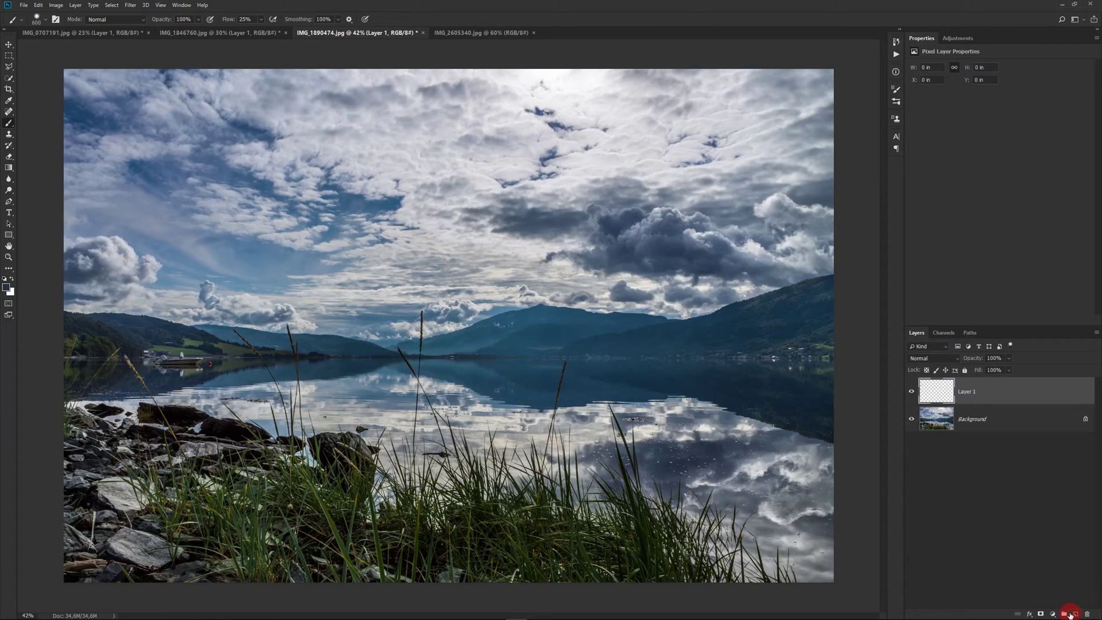
{"action": "left_click", "coordinate": [6, 288]}
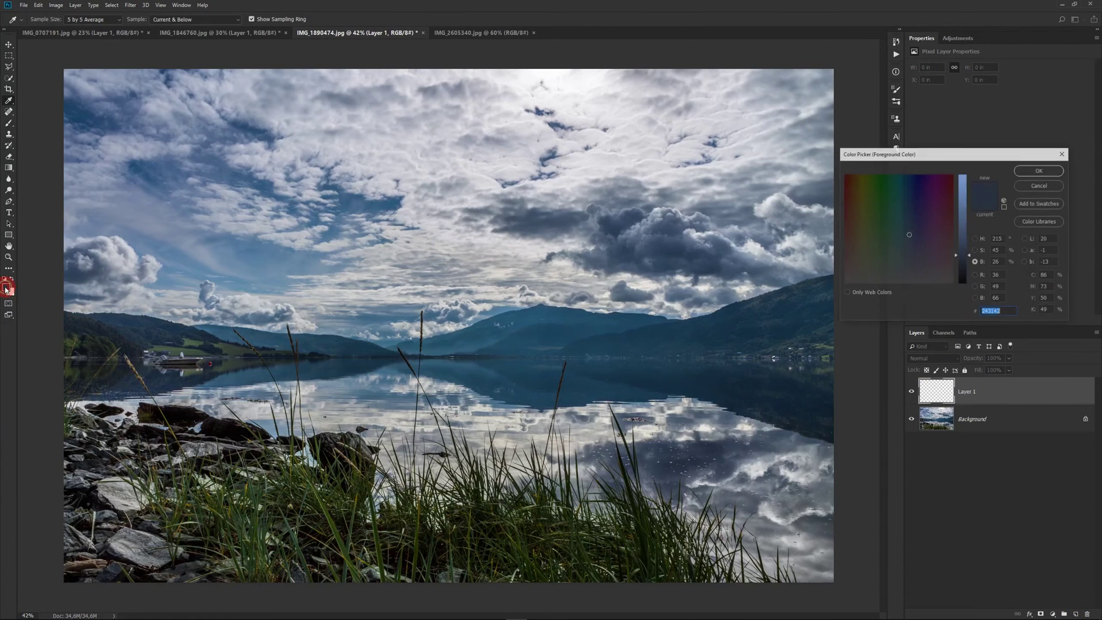
{"action": "left_click", "coordinate": [975, 238]}
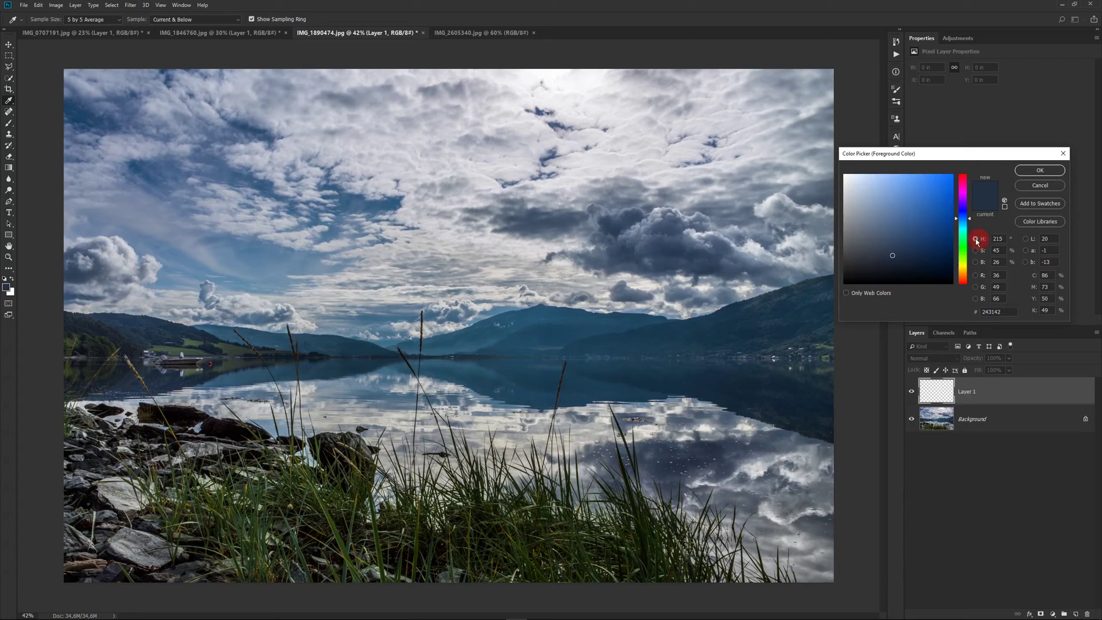
{"action": "left_click_drag", "start_coordinate": [968, 218], "coordinate": [968, 276]}
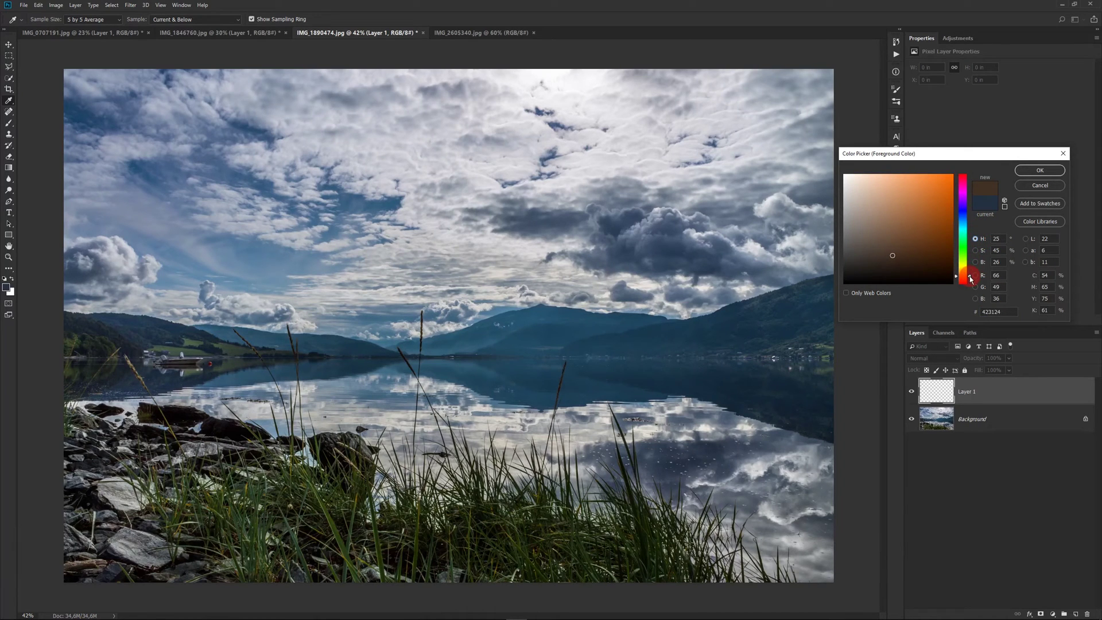
{"action": "left_click", "coordinate": [951, 176]}
{"action": "left_click", "coordinate": [975, 250]}
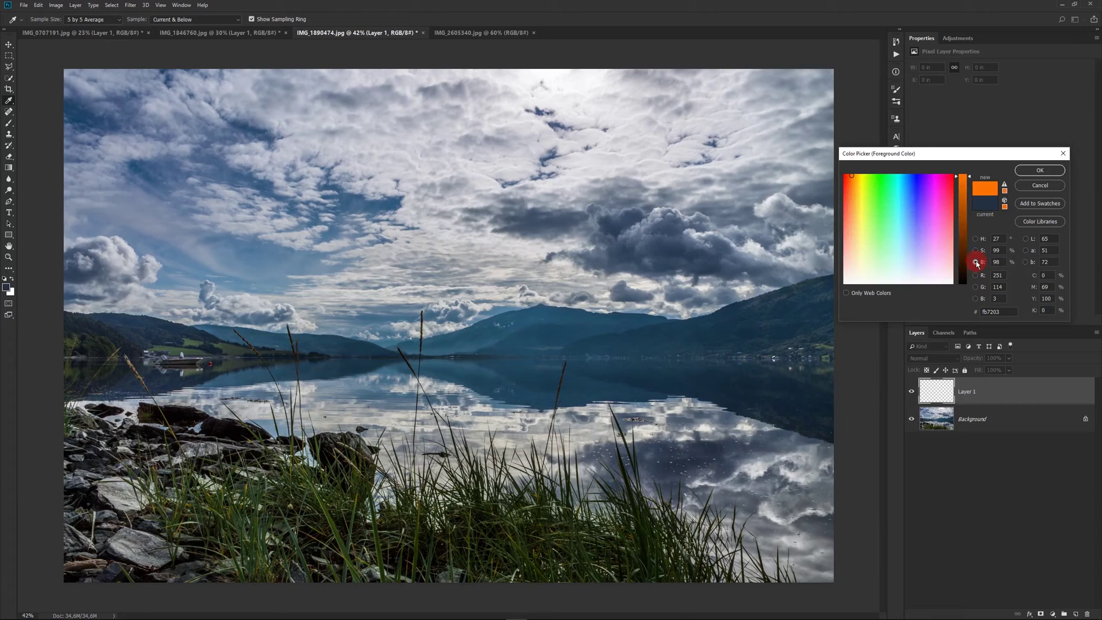
{"action": "left_click_drag", "start_coordinate": [971, 181], "coordinate": [970, 172]}
{"action": "left_click", "coordinate": [1047, 171]}
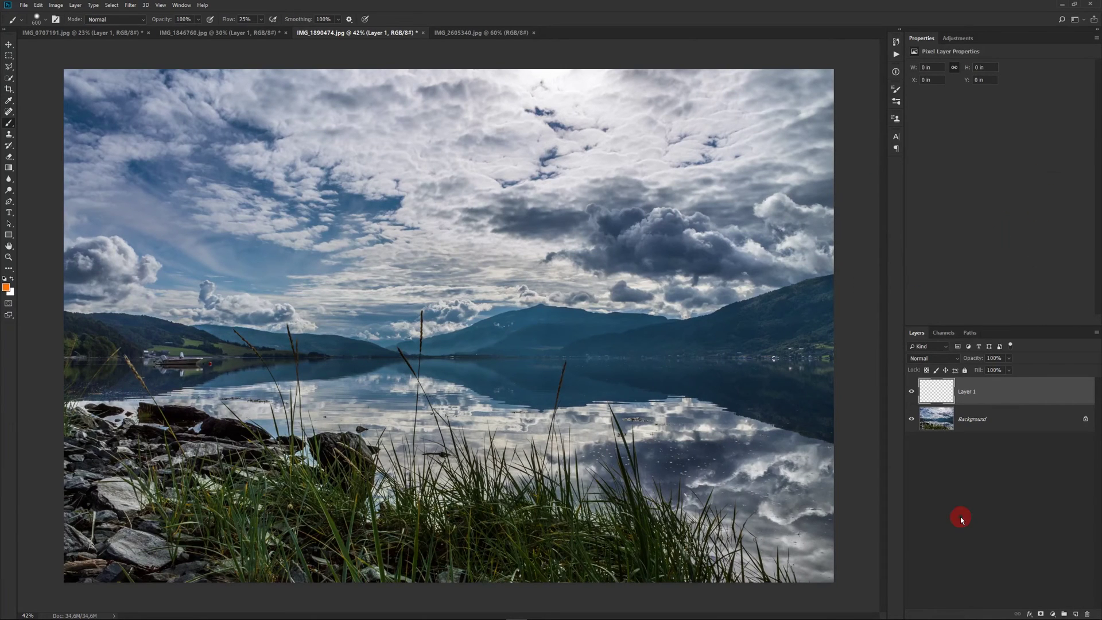
{"action": "key", "text": "alt+Delete"}
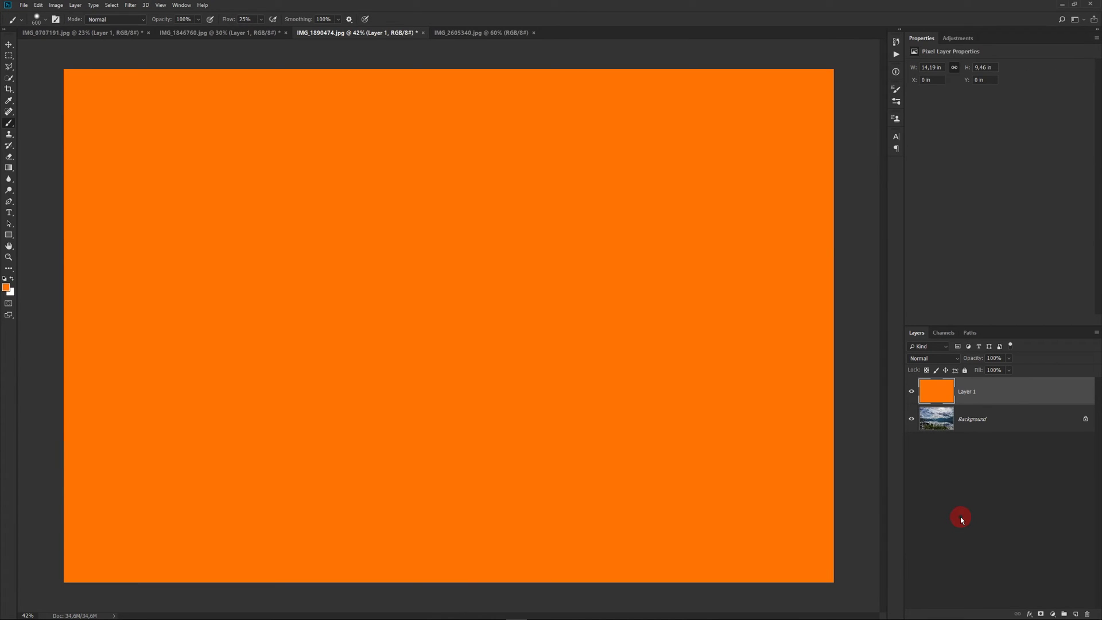
Step: Split Layer 1's Underlying Layer black Blend If slider so dark mountains, clouds and grass show through
{"action": "double_click", "coordinate": [1017, 402]}
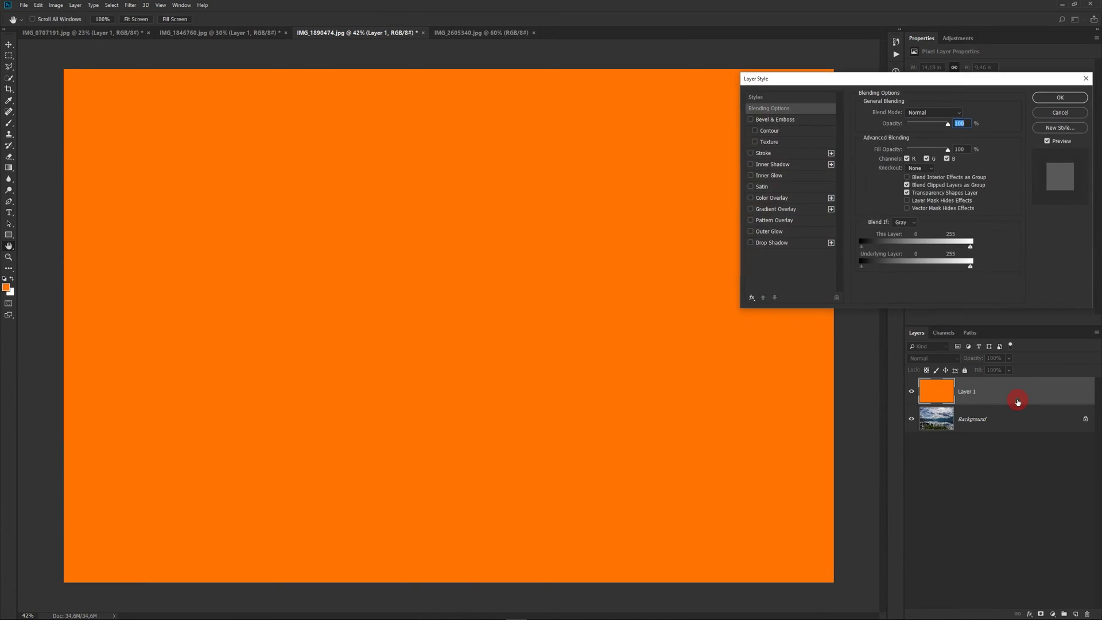
{"action": "key", "text": "alt"}
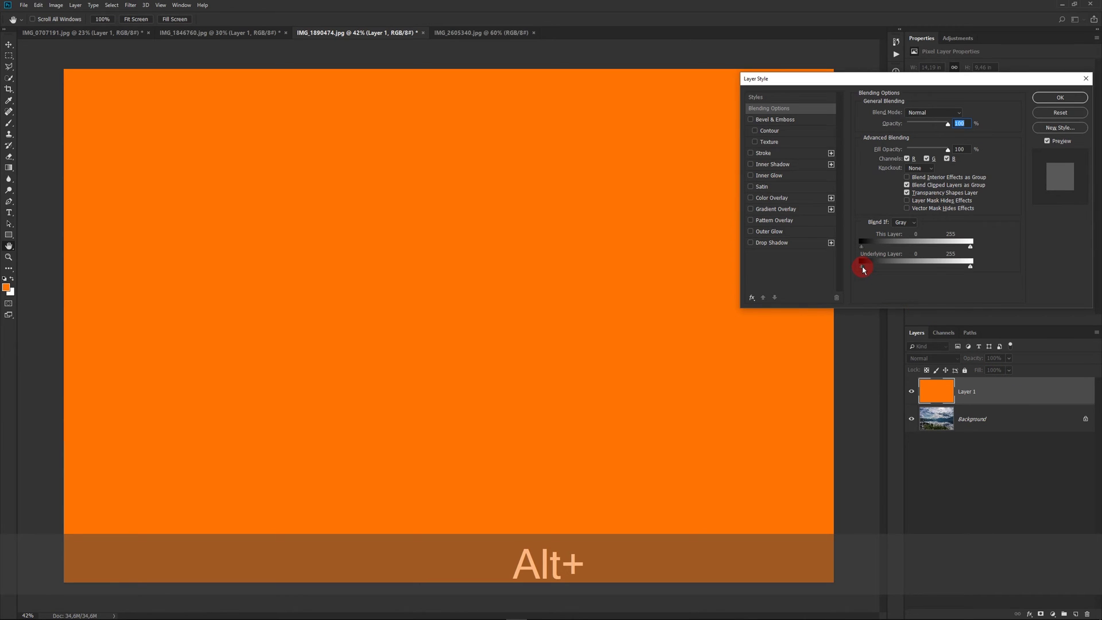
{"action": "left_click_drag", "start_coordinate": [864, 268], "coordinate": [941, 260]}
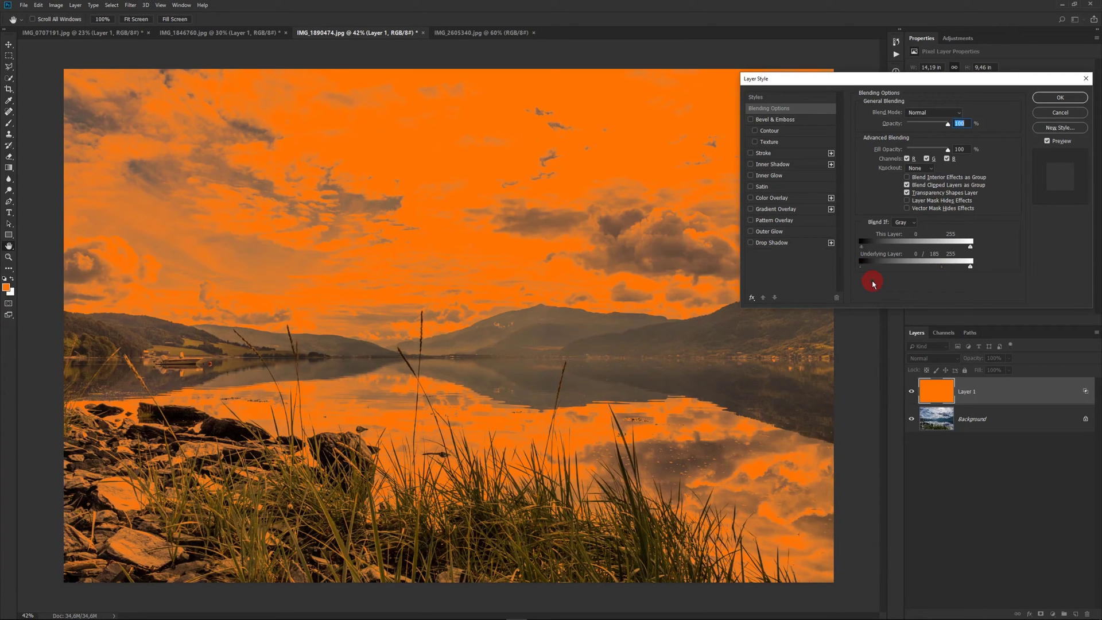
{"action": "left_click_drag", "start_coordinate": [861, 267], "coordinate": [900, 265]}
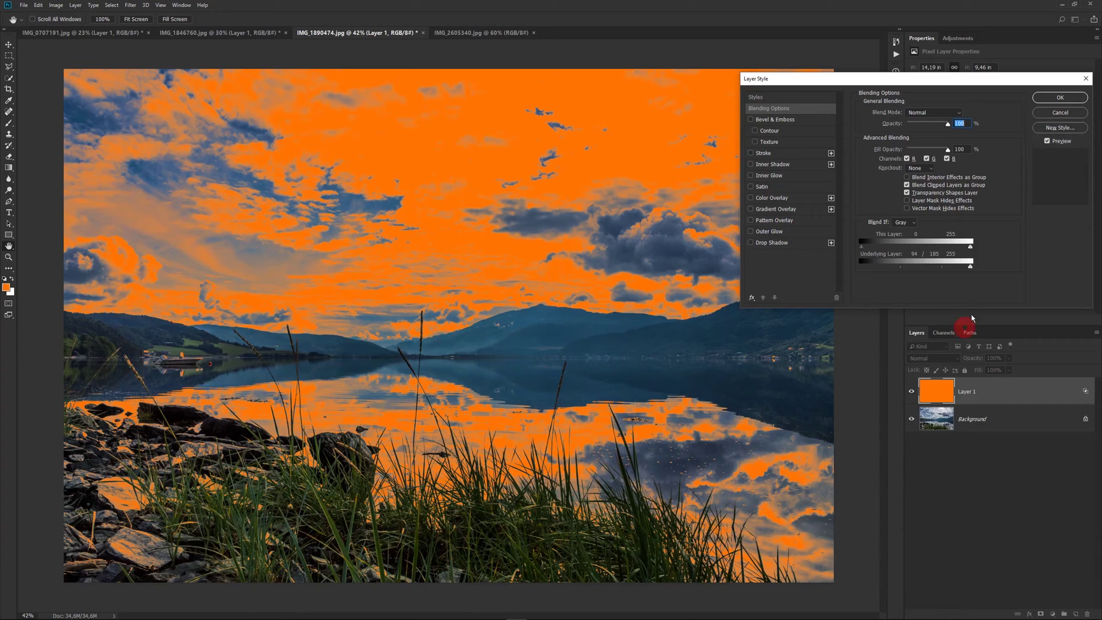
{"action": "left_click", "coordinate": [1068, 99]}
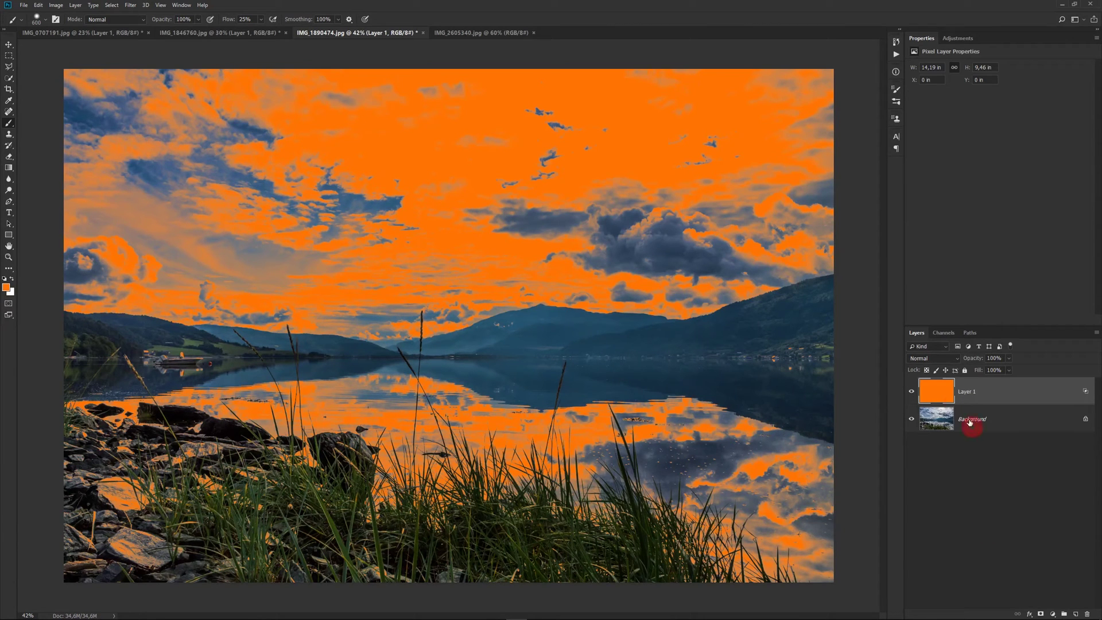
{"action": "left_click", "coordinate": [957, 358]}
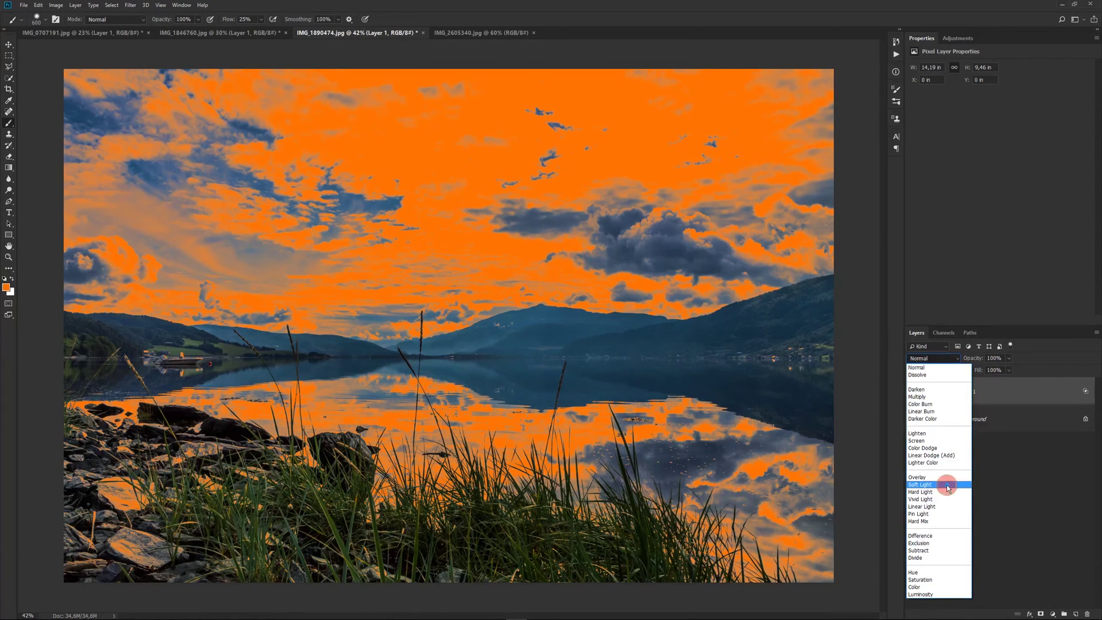
Step: Try Soft Light and Hard Light on Layer 1, settle on Overlay, and compare it on and off
{"action": "left_click", "coordinate": [947, 485]}
{"action": "left_click", "coordinate": [956, 359]}
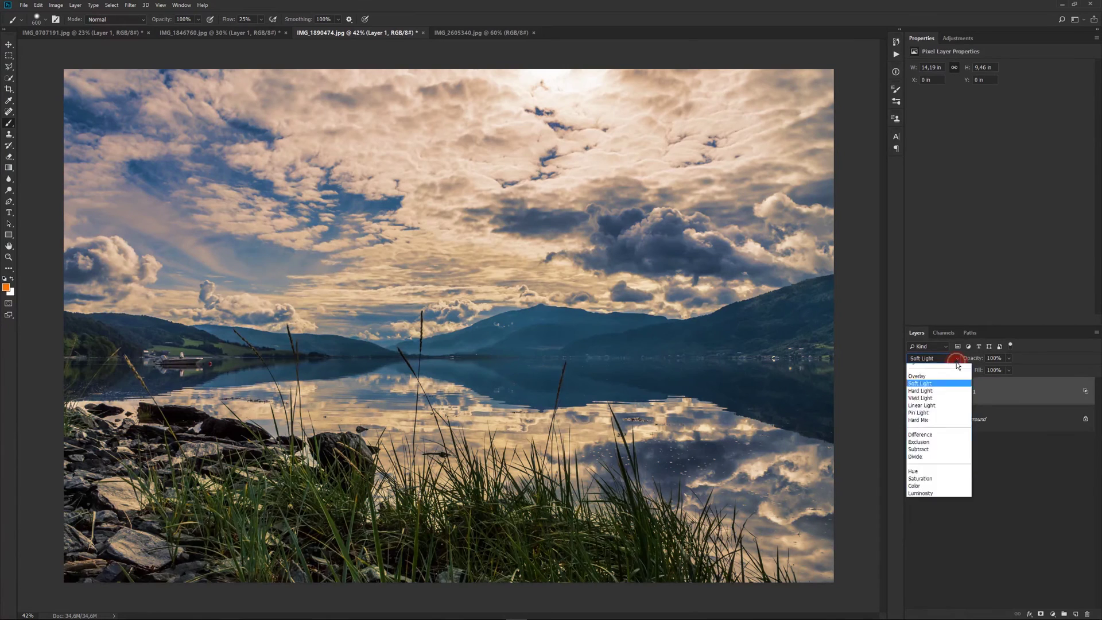
{"action": "left_click", "coordinate": [937, 496]}
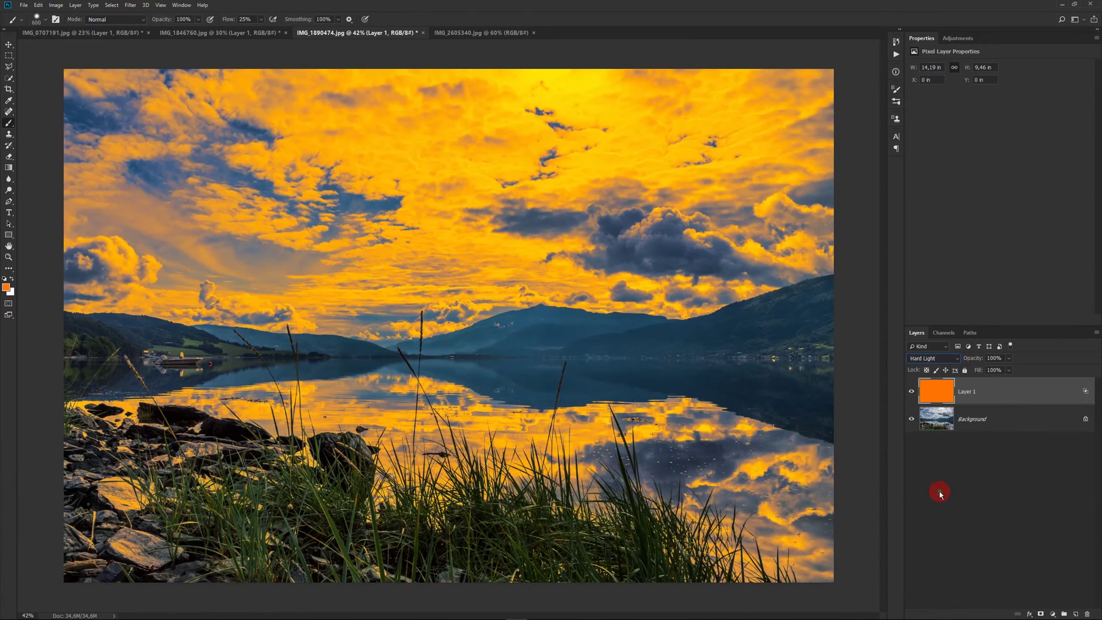
{"action": "left_click", "coordinate": [957, 359]}
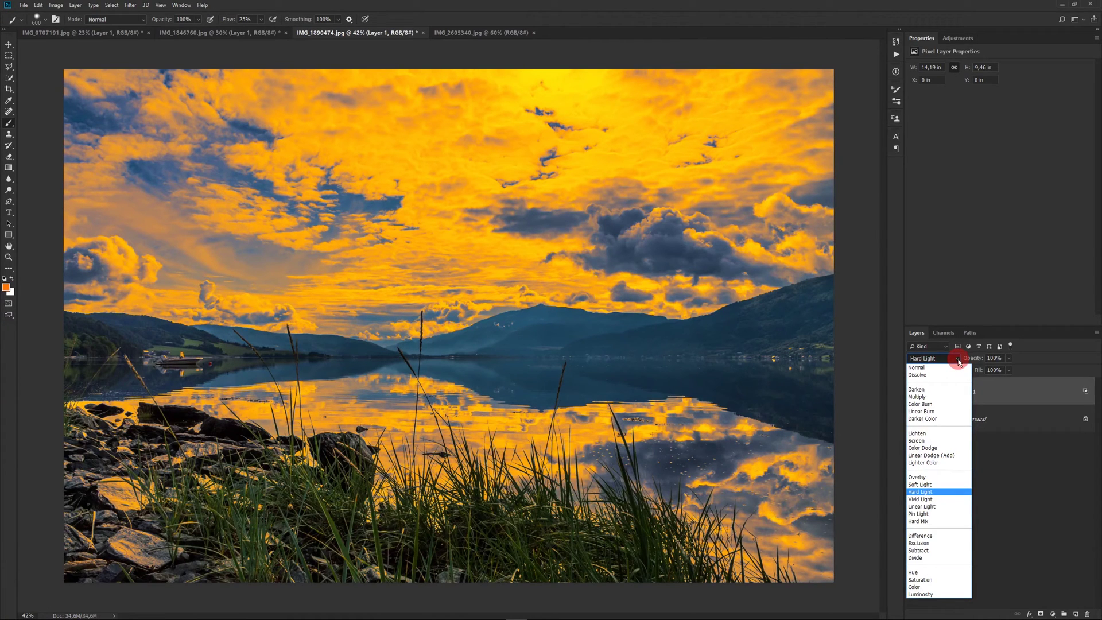
{"action": "left_click", "coordinate": [932, 477]}
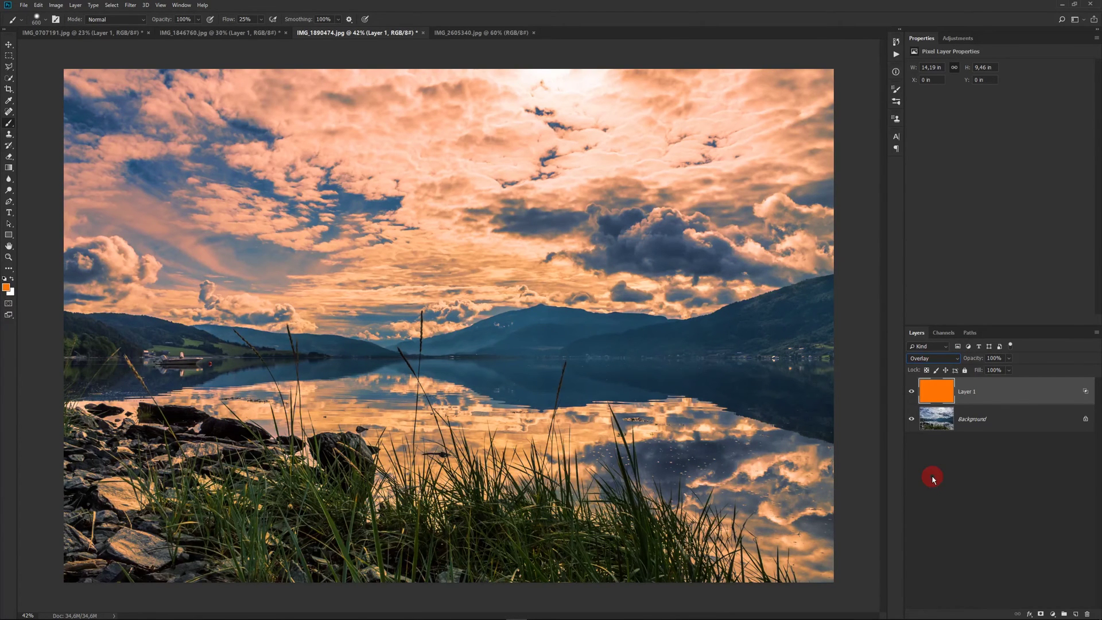
{"action": "left_click", "coordinate": [911, 392]}
{"action": "left_click", "coordinate": [911, 392]}
{"action": "left_click", "coordinate": [1076, 614]}
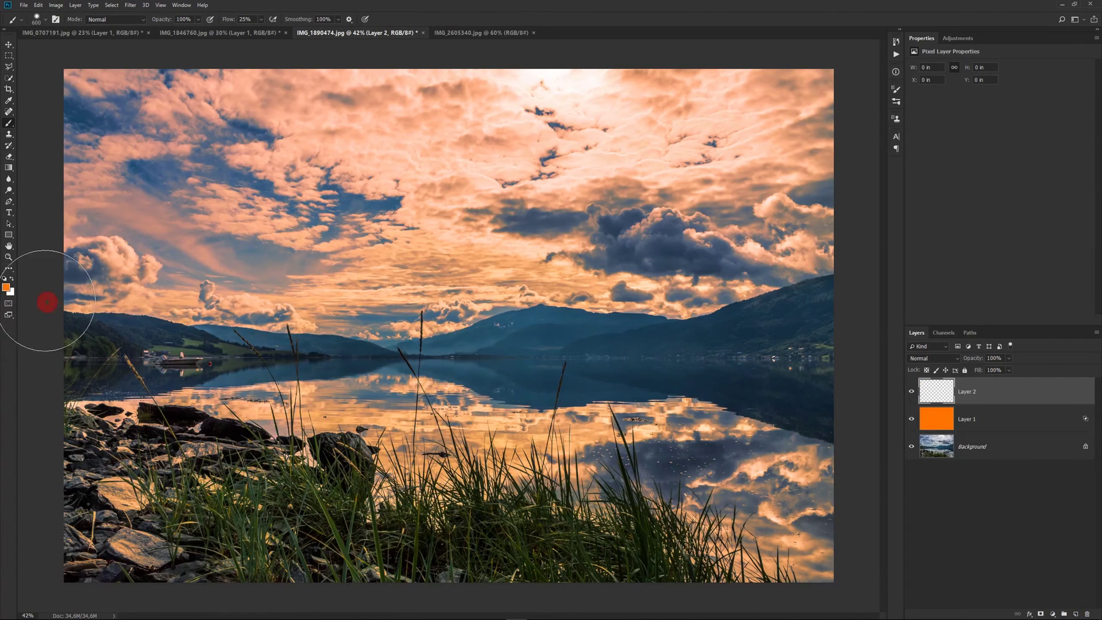
Step: Deepen the foreground orange to hue 18 in the Color Picker
{"action": "left_click", "coordinate": [5, 289]}
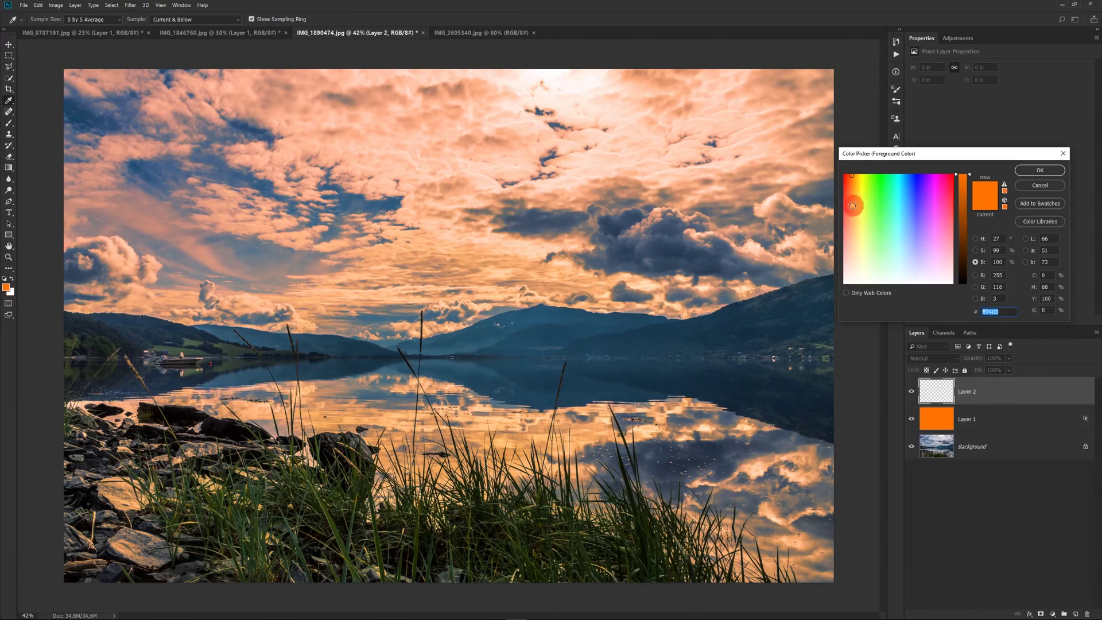
{"action": "left_click", "coordinate": [975, 238]}
{"action": "left_click", "coordinate": [970, 278]}
{"action": "left_click_drag", "start_coordinate": [973, 281], "coordinate": [974, 281]}
{"action": "left_click", "coordinate": [1047, 172]}
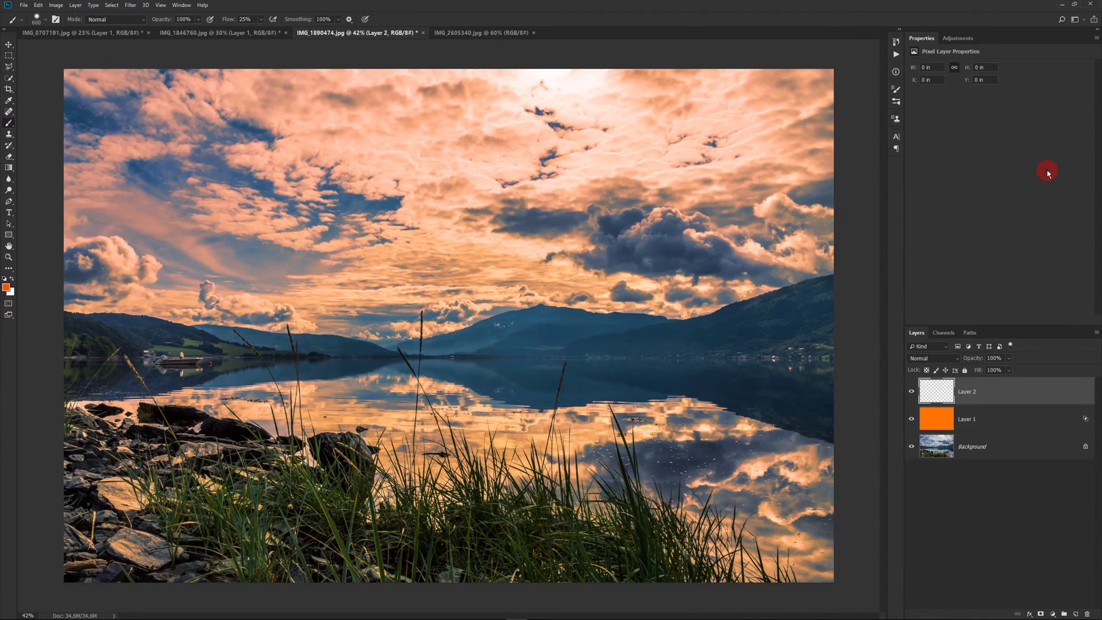
{"action": "left_click", "coordinate": [9, 124]}
Step: At 50% brush opacity, paint orange across the sky, then with a smaller brush on the reflection
{"action": "left_click", "coordinate": [157, 20]}
{"action": "type", "text": "50"}
{"action": "mouse_move", "coordinate": [721, 259]}
{"action": "left_mouse_down"}
{"action": "mouse_move", "coordinate": [327, 298]}
{"action": "mouse_move", "coordinate": [123, 247]}
{"action": "left_mouse_up"}
{"action": "key", "text": "bracketleft"}
{"action": "key", "text": "bracketleft"}
{"action": "key", "text": "bracketleft"}
{"action": "mouse_move", "coordinate": [241, 398]}
{"action": "left_mouse_down"}
{"action": "mouse_move", "coordinate": [608, 419]}
{"action": "mouse_move", "coordinate": [491, 436]}
{"action": "mouse_move", "coordinate": [532, 457]}
{"action": "mouse_move", "coordinate": [319, 406]}
{"action": "left_mouse_up"}
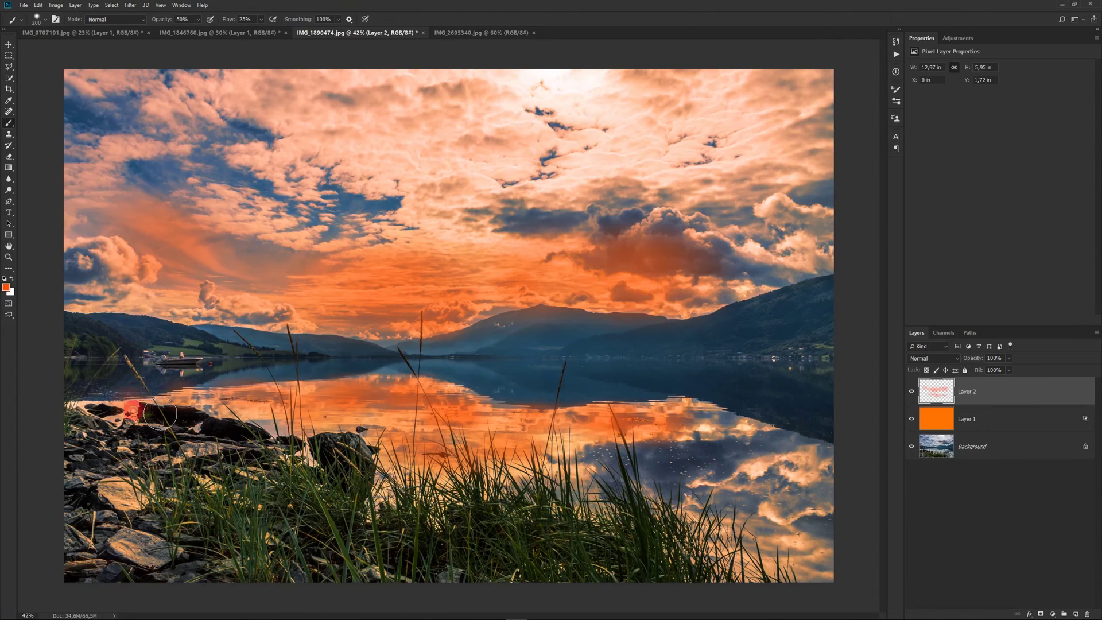
Step: Split Layer 2's Underlying Layer black Blend If slider to 183/201 so dark areas stay unpainted
{"action": "double_click", "coordinate": [1027, 397]}
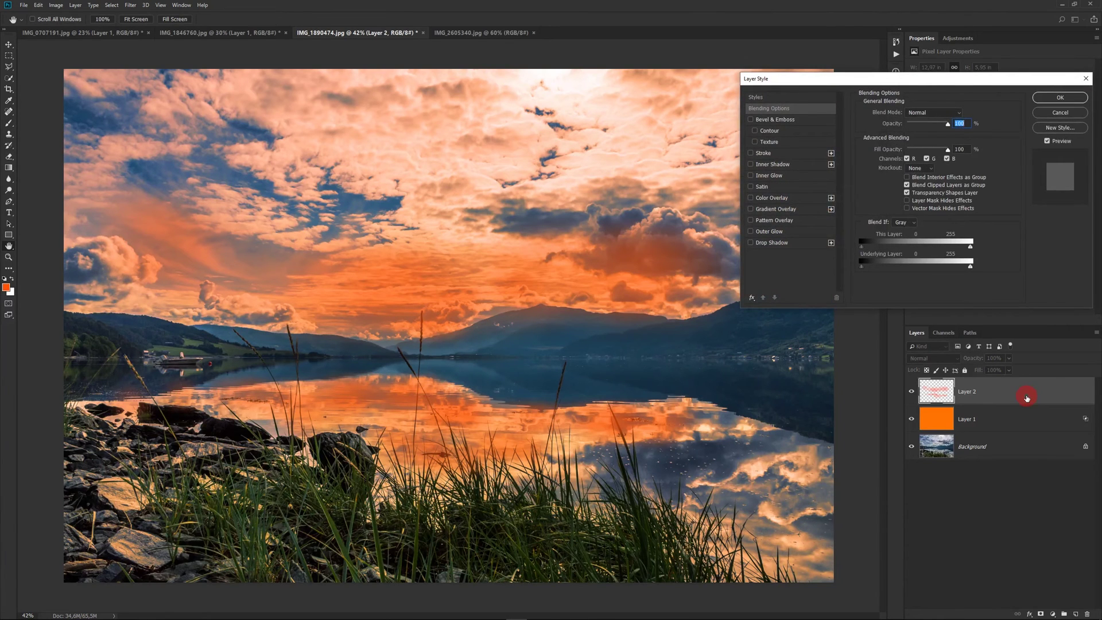
{"action": "key", "text": "alt"}
{"action": "left_click_drag", "start_coordinate": [864, 270], "coordinate": [941, 269]}
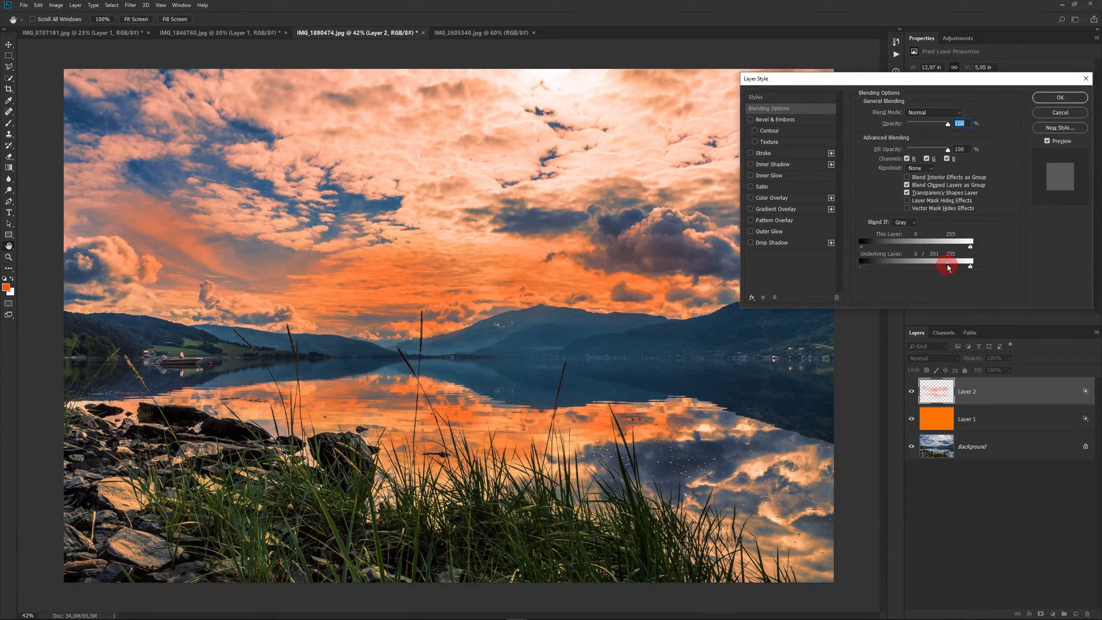
{"action": "left_click_drag", "start_coordinate": [947, 268], "coordinate": [948, 267]}
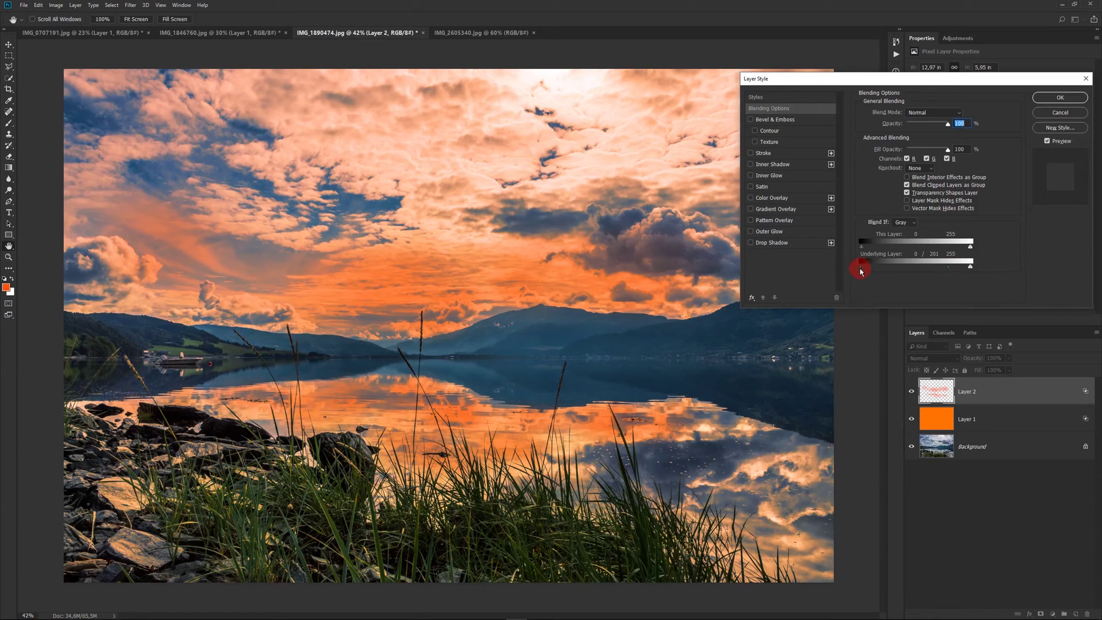
{"action": "left_click_drag", "start_coordinate": [860, 271], "coordinate": [900, 264]}
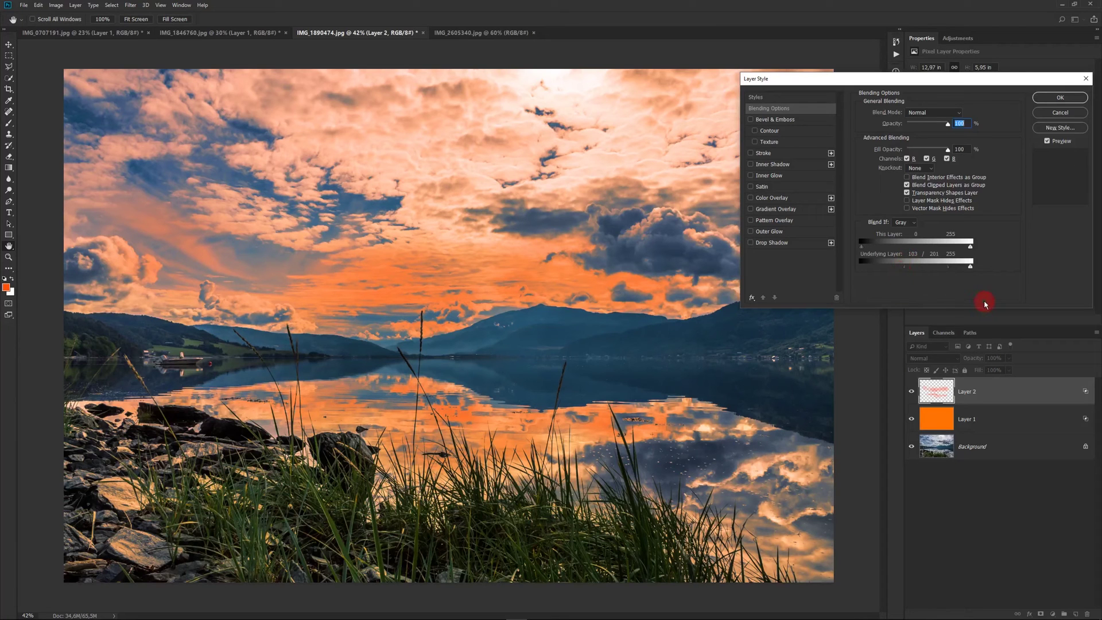
{"action": "left_click", "coordinate": [1059, 98]}
{"action": "left_click", "coordinate": [958, 360]}
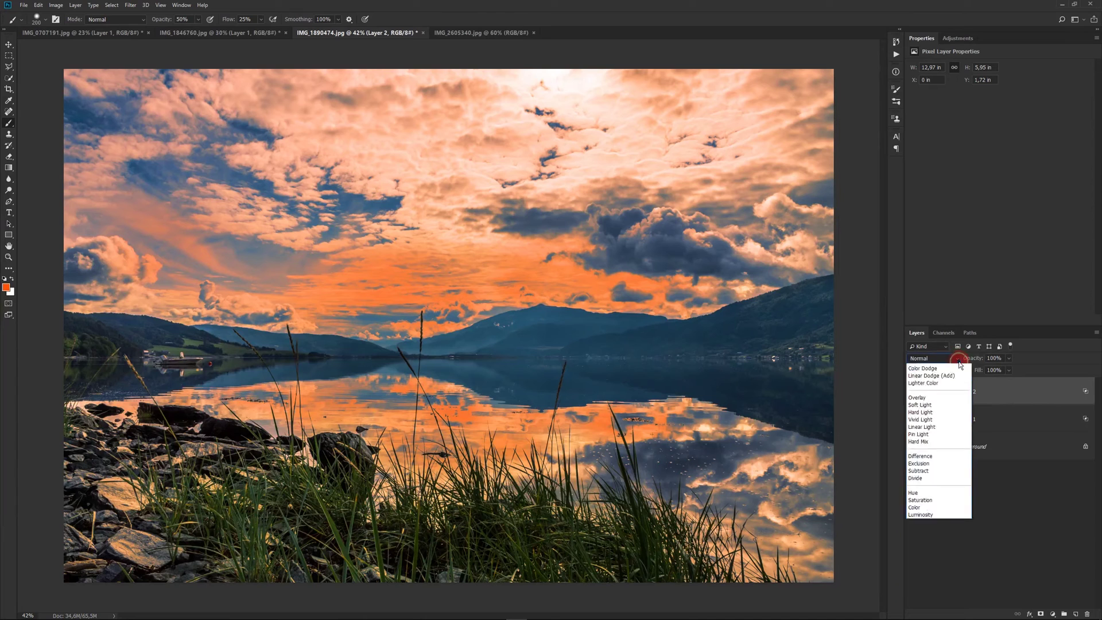
Step: Set Layer 2 to Overlay blending at 29% opacity
{"action": "left_click", "coordinate": [935, 477]}
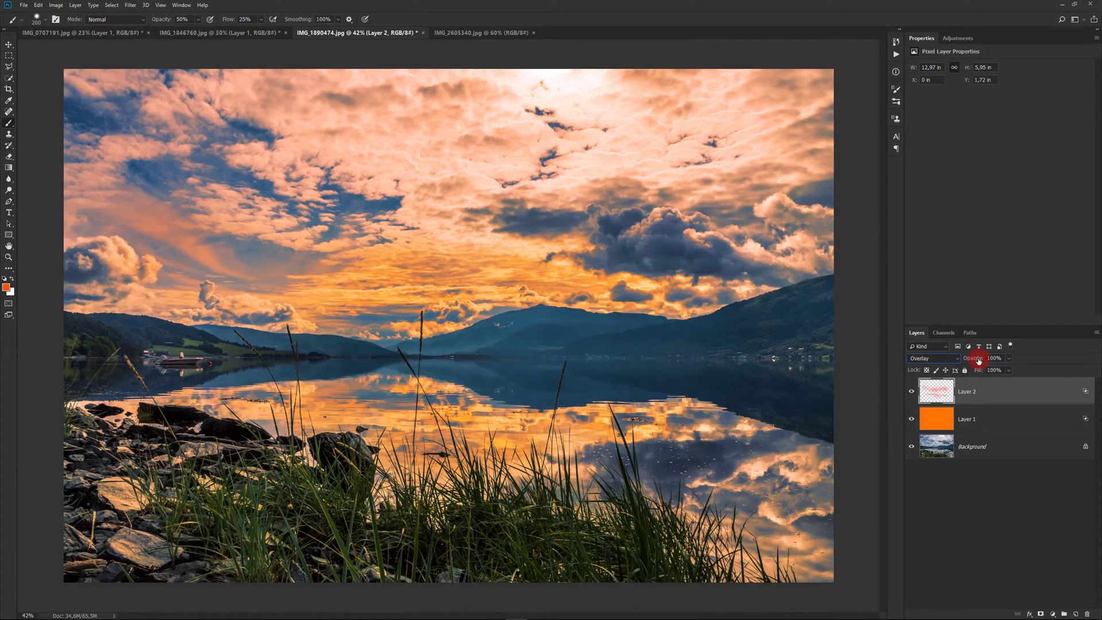
{"action": "mouse_move", "coordinate": [979, 360]}
{"action": "left_mouse_down"}
{"action": "mouse_move", "coordinate": [964, 361]}
{"action": "mouse_move", "coordinate": [974, 358]}
{"action": "left_mouse_up"}
{"action": "left_click_drag", "start_coordinate": [968, 360], "coordinate": [966, 360]}
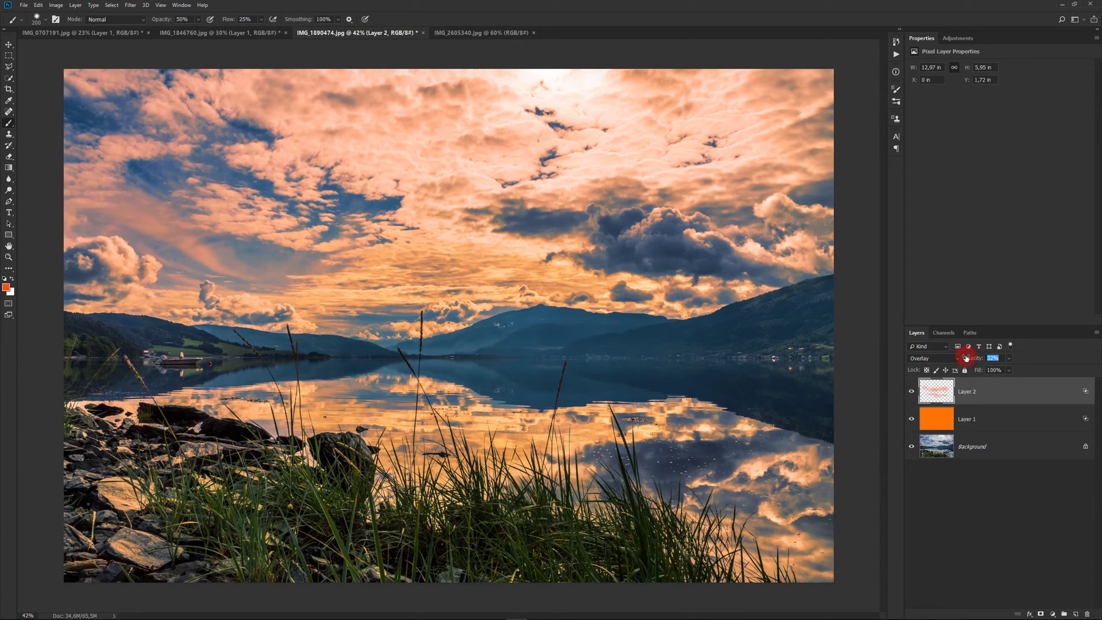
{"action": "type", "text": "29"}
{"action": "left_click", "coordinate": [985, 541]}
Step: Glance at the mountain photo, return to the lake photo, and add empty Layer 3
{"action": "left_click", "coordinate": [218, 33]}
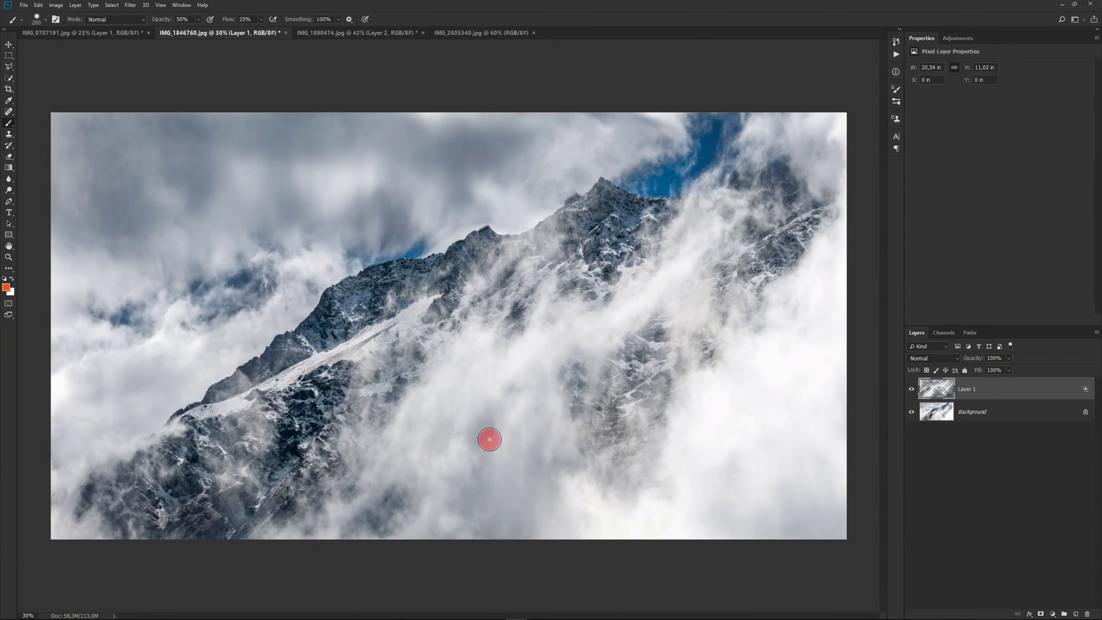
{"action": "left_click", "coordinate": [344, 33]}
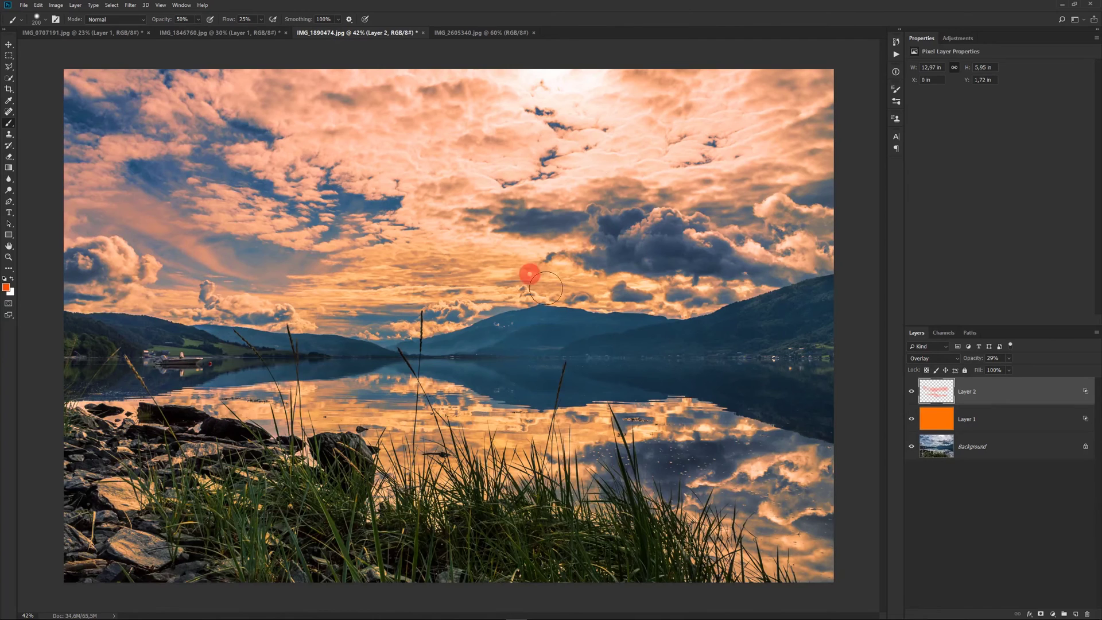
{"action": "left_click", "coordinate": [1075, 613]}
{"action": "left_click_drag", "start_coordinate": [305, 302], "coordinate": [319, 299]}
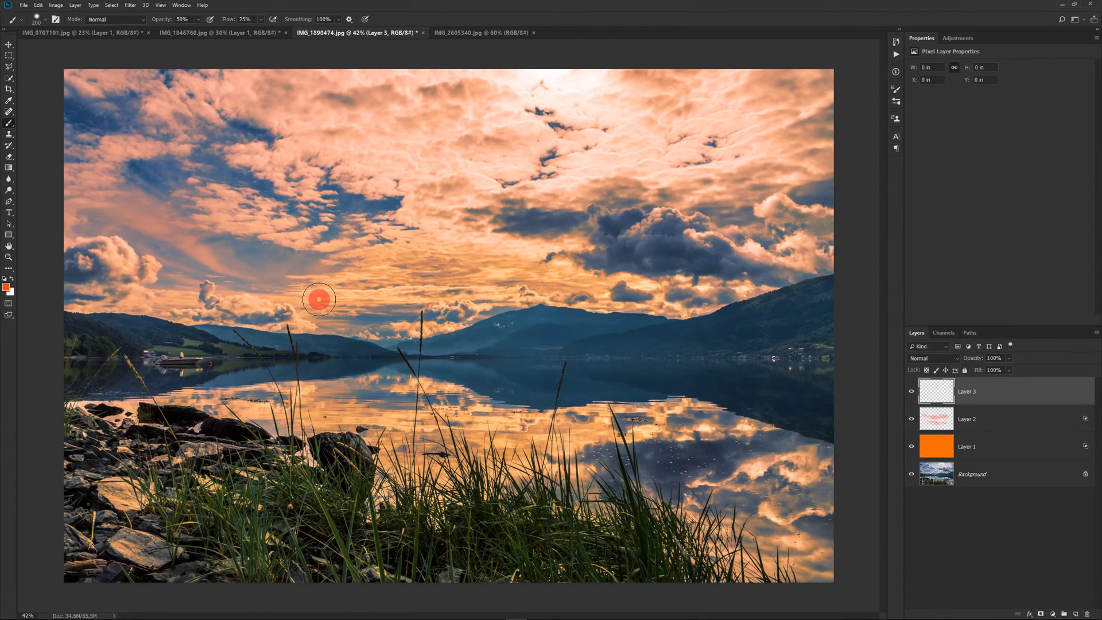
Step: Sample a dark cloud, then raise saturation to 73 and darken it to navy 11253e
{"action": "key", "text": "i"}
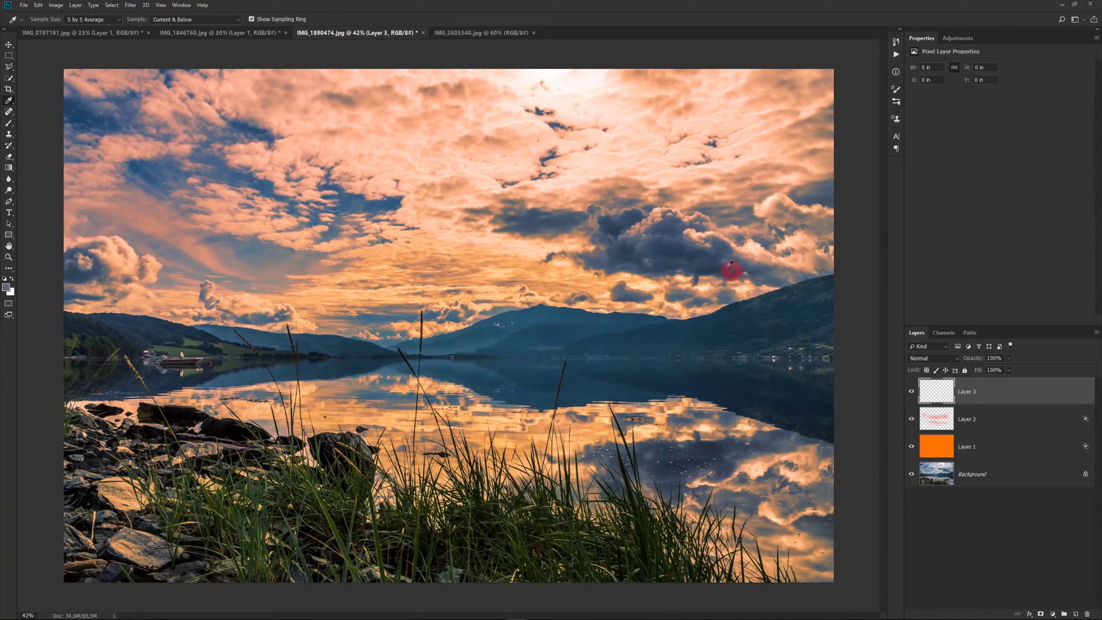
{"action": "left_click", "coordinate": [635, 212]}
{"action": "left_click", "coordinate": [7, 288]}
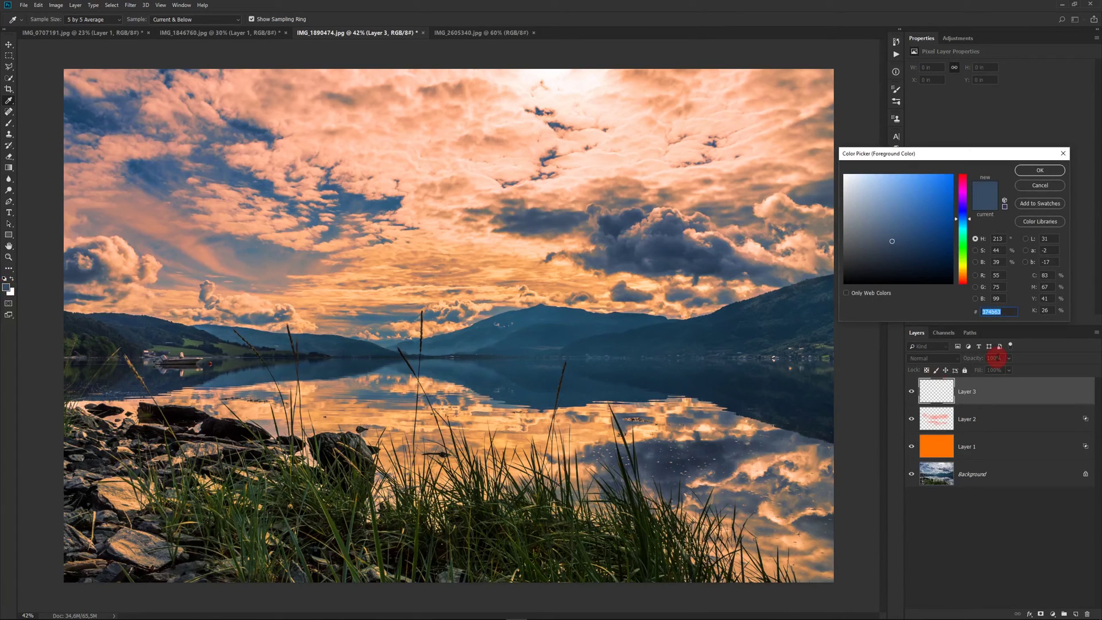
{"action": "left_click", "coordinate": [975, 250]}
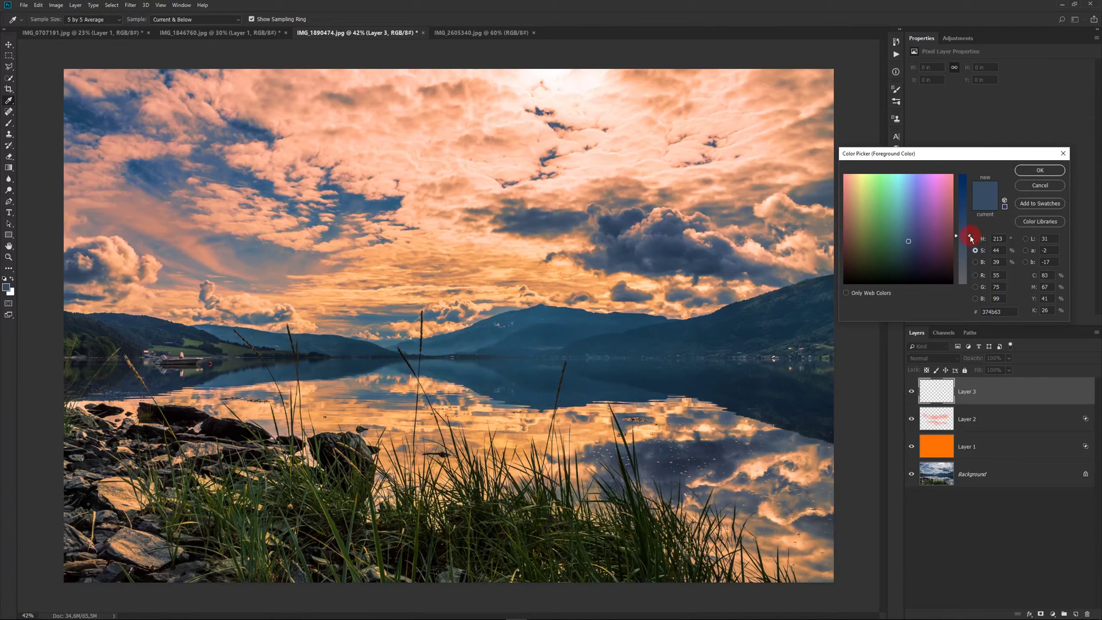
{"action": "left_click_drag", "start_coordinate": [971, 238], "coordinate": [970, 203]}
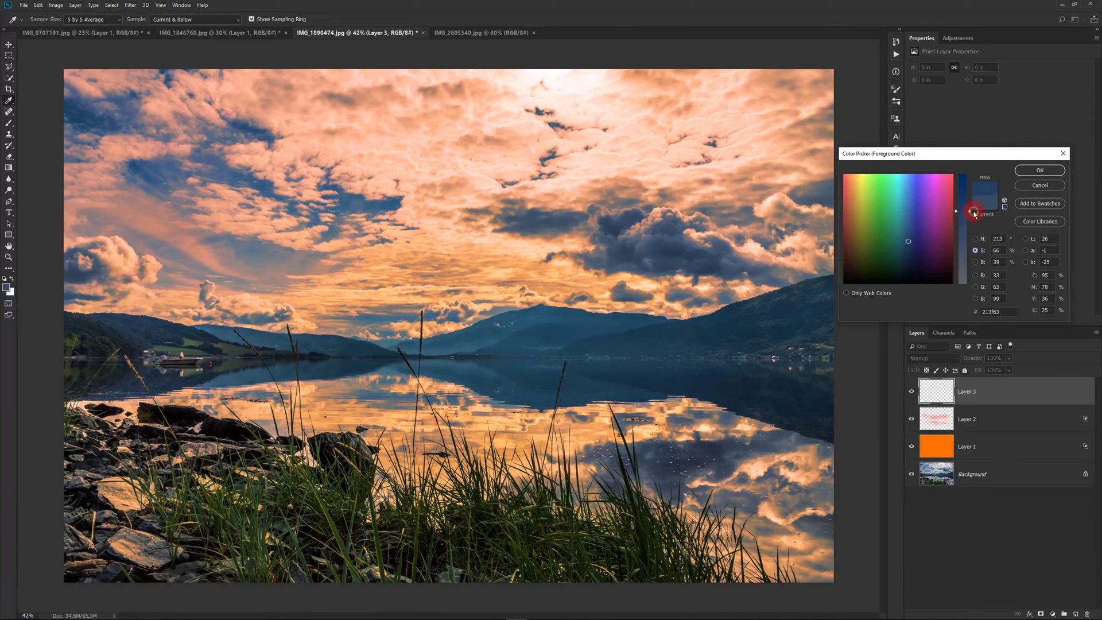
{"action": "left_click", "coordinate": [975, 261]}
{"action": "left_click_drag", "start_coordinate": [970, 241], "coordinate": [972, 257]}
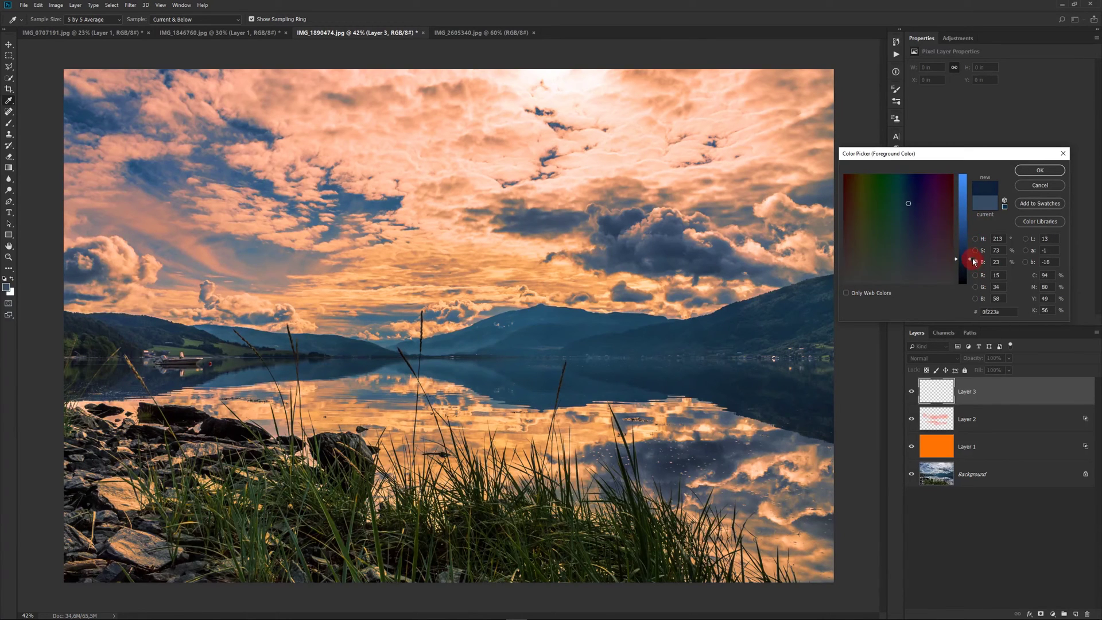
{"action": "left_click", "coordinate": [1047, 172]}
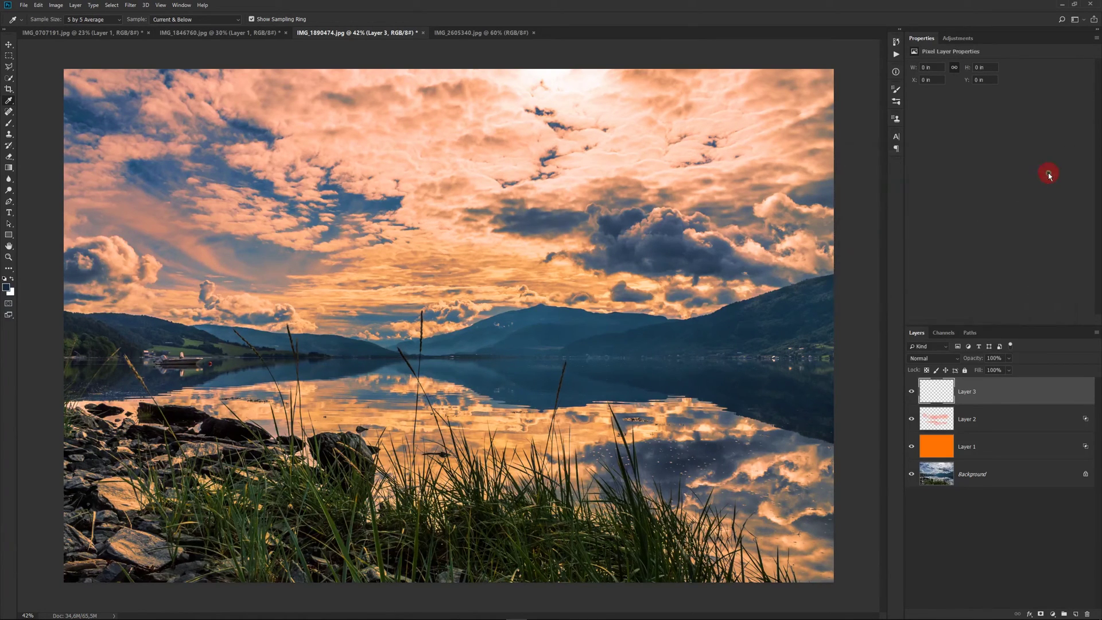
{"action": "left_click", "coordinate": [8, 124]}
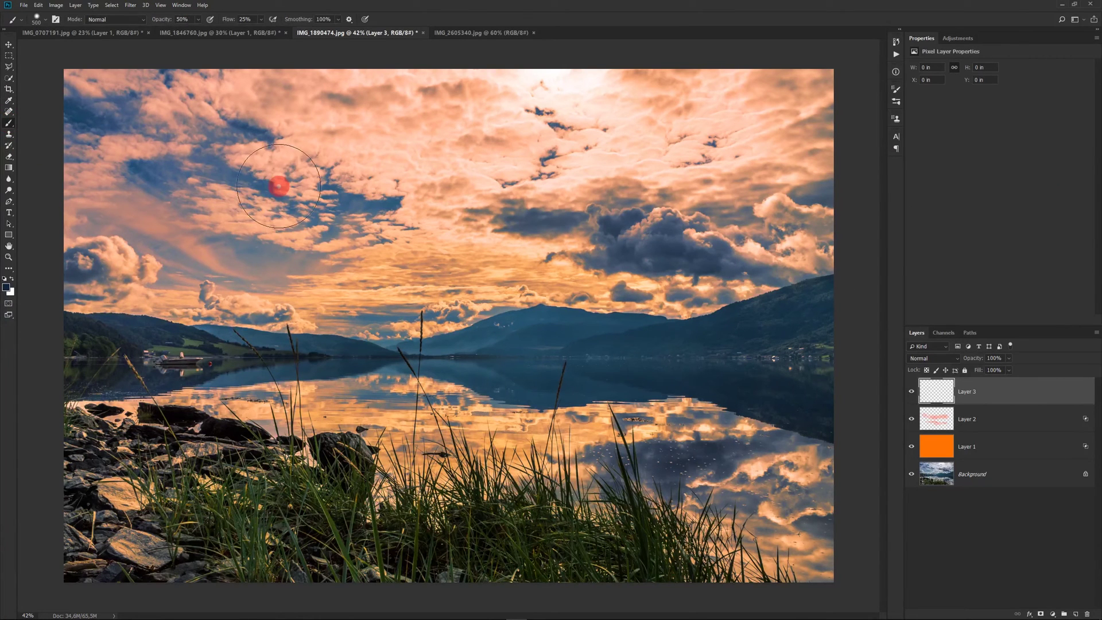
Step: At 99% brush opacity, paint navy strokes across the upper sky and clouds on Layer 3
{"action": "left_click_drag", "start_coordinate": [152, 19], "coordinate": [167, 19]}
{"action": "mouse_move", "coordinate": [470, 167]}
{"action": "left_mouse_down"}
{"action": "mouse_move", "coordinate": [184, 73]}
{"action": "mouse_move", "coordinate": [473, 143]}
{"action": "mouse_move", "coordinate": [450, 201]}
{"action": "mouse_move", "coordinate": [623, 463]}
{"action": "mouse_move", "coordinate": [283, 260]}
{"action": "mouse_move", "coordinate": [46, 94]}
{"action": "mouse_move", "coordinate": [644, 182]}
{"action": "mouse_move", "coordinate": [418, 193]}
{"action": "mouse_move", "coordinate": [543, 158]}
{"action": "mouse_move", "coordinate": [524, 103]}
{"action": "mouse_move", "coordinate": [531, 79]}
{"action": "mouse_move", "coordinate": [656, 102]}
{"action": "left_mouse_up"}
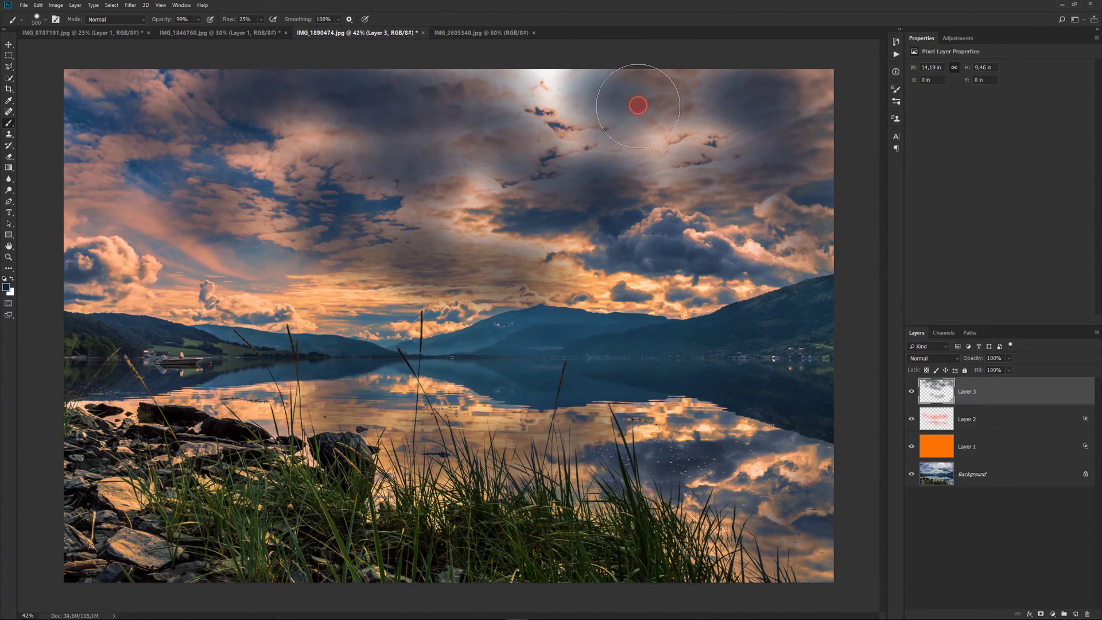
{"action": "mouse_move", "coordinate": [511, 192]}
{"action": "left_mouse_down"}
{"action": "mouse_move", "coordinate": [388, 226]}
{"action": "mouse_move", "coordinate": [433, 251]}
{"action": "mouse_move", "coordinate": [574, 265]}
{"action": "left_mouse_up"}
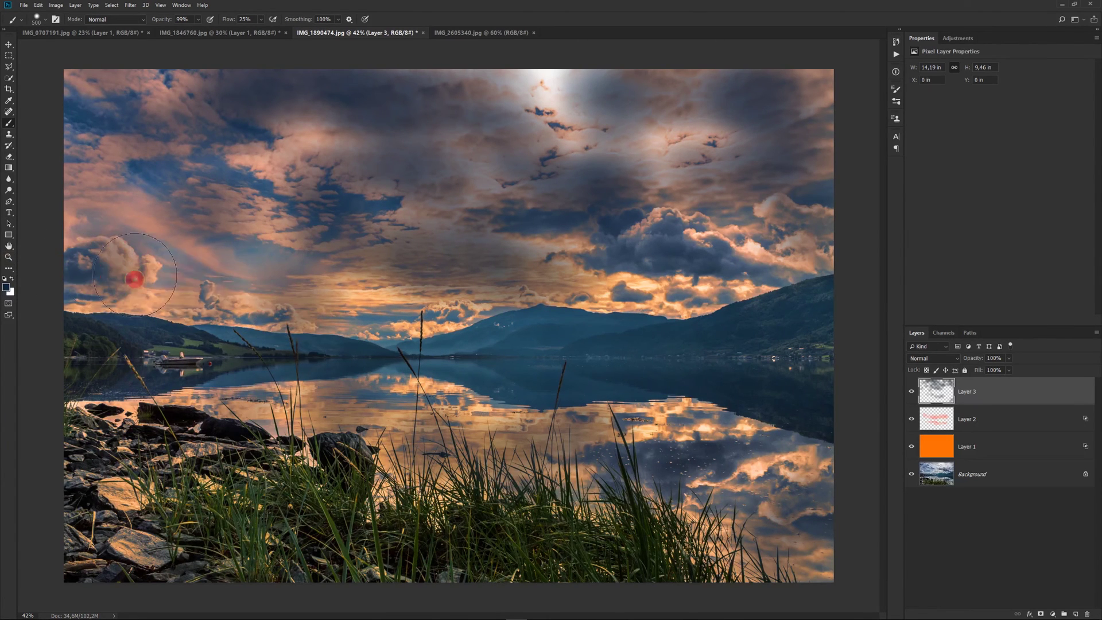
{"action": "left_click", "coordinate": [1015, 396]}
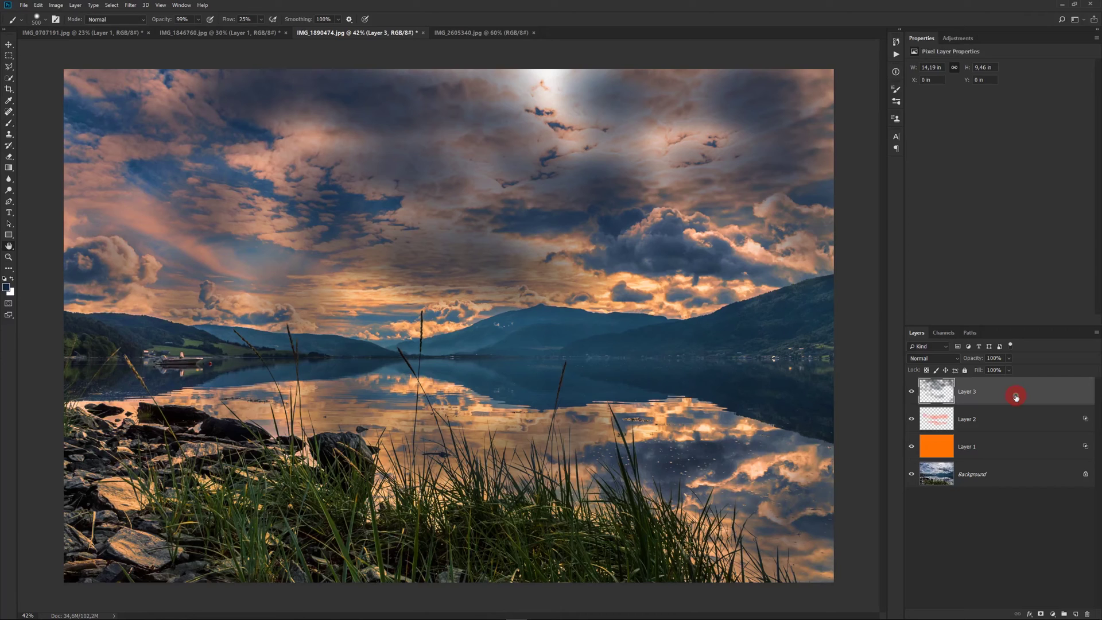
Step: Split Layer 3's Underlying Layer white Blend If slider to 129 and lower opacity to 72%
{"action": "double_click", "coordinate": [1016, 396]}
{"action": "left_click_drag", "start_coordinate": [970, 266], "coordinate": [966, 267]}
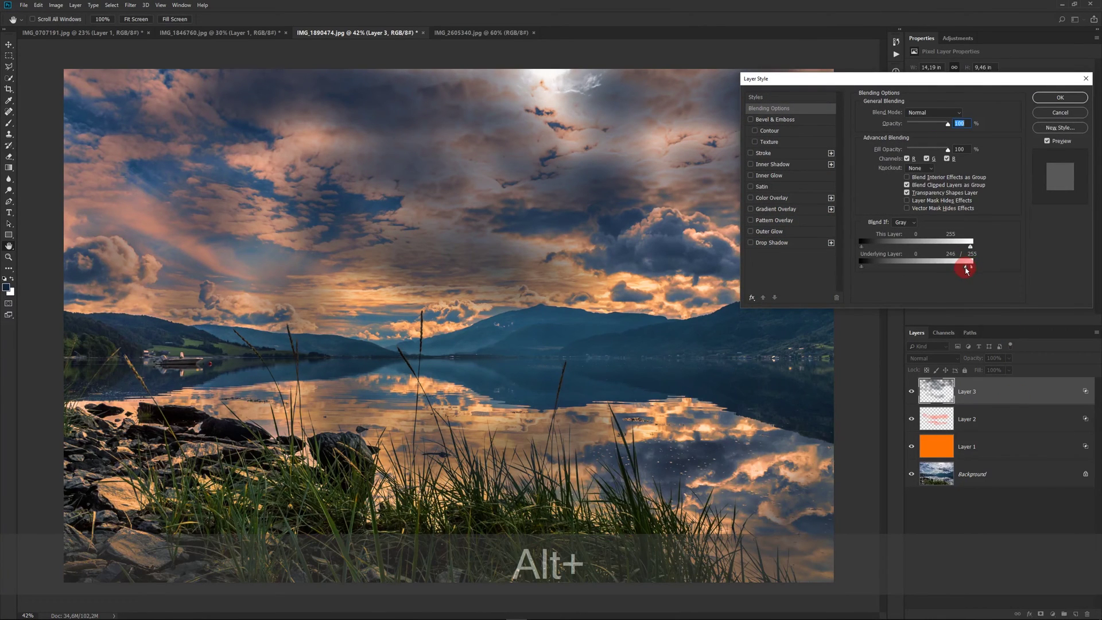
{"action": "left_click_drag", "start_coordinate": [966, 267], "coordinate": [918, 268]}
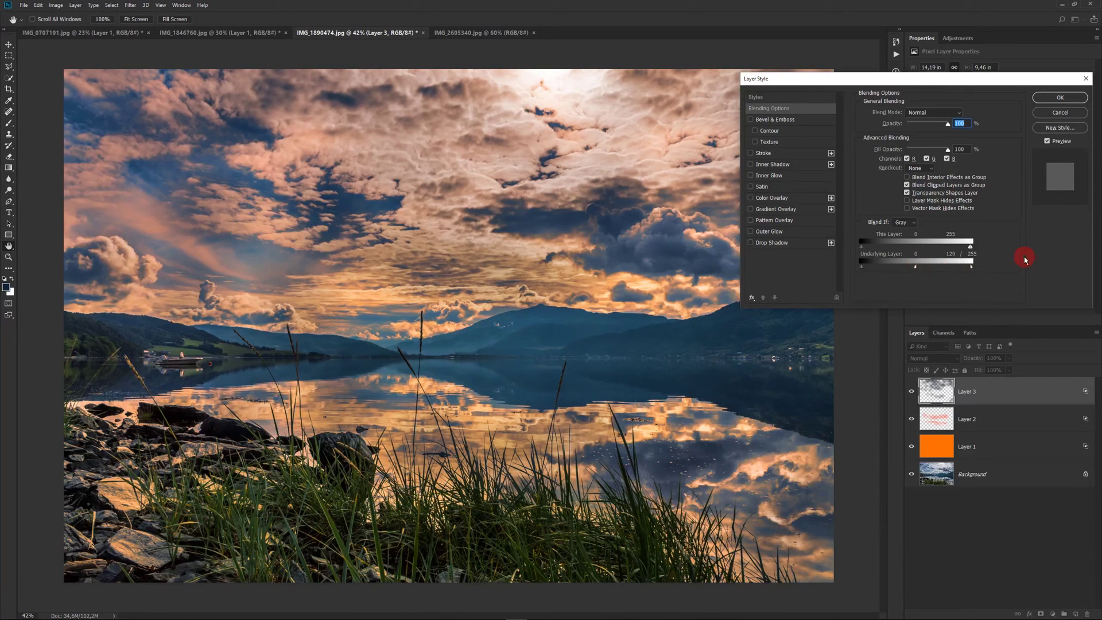
{"action": "left_click", "coordinate": [1060, 98]}
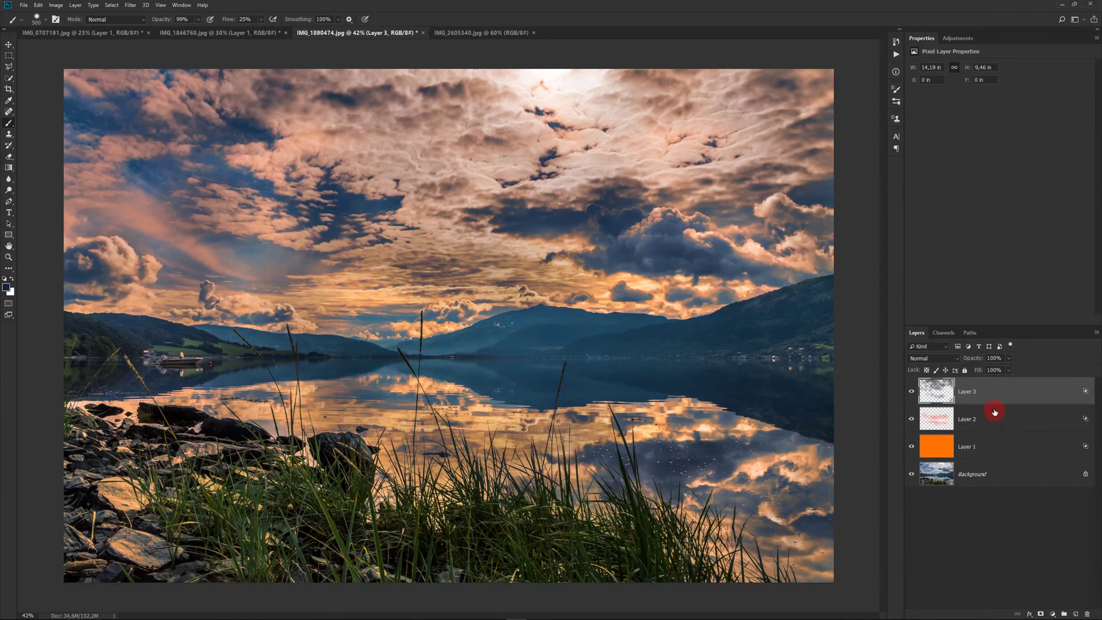
{"action": "left_click_drag", "start_coordinate": [978, 360], "coordinate": [969, 360]}
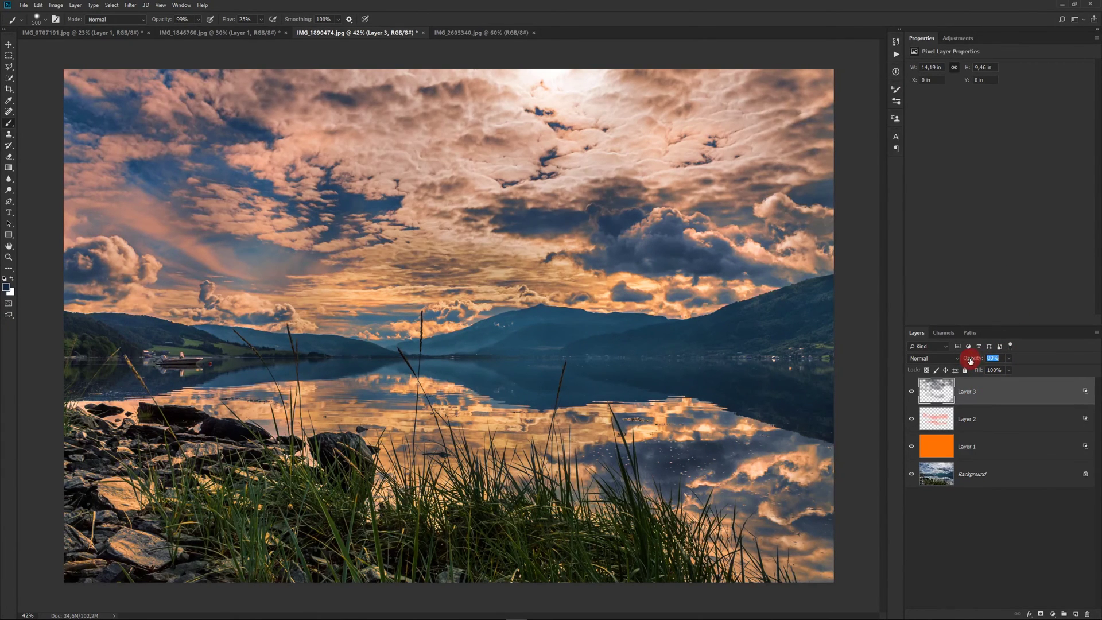
{"action": "left_click", "coordinate": [911, 392]}
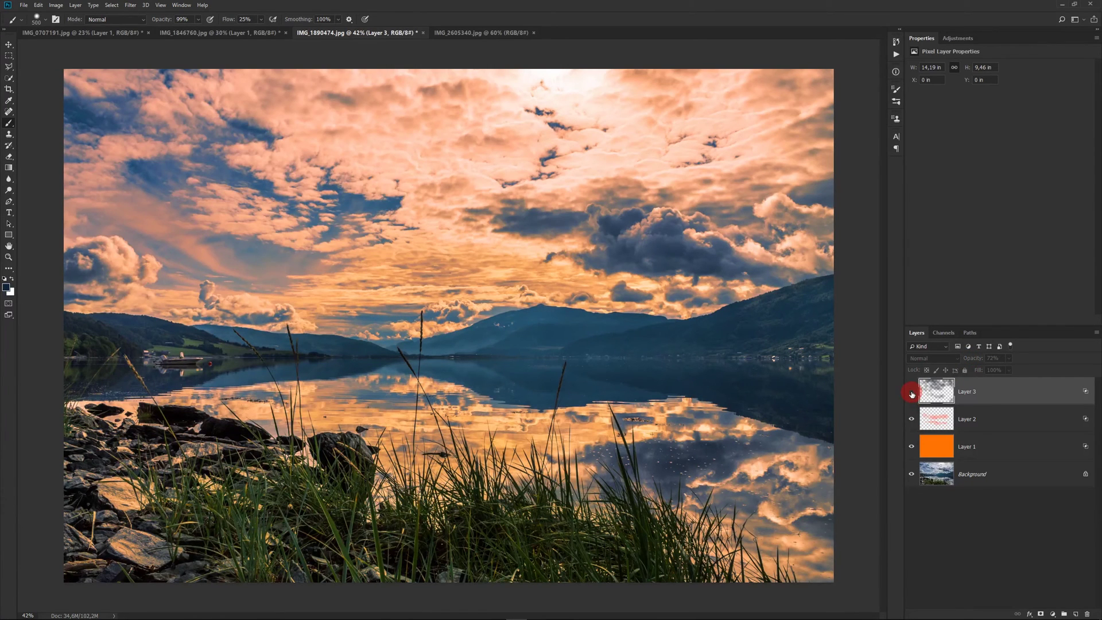
{"action": "left_click", "coordinate": [912, 392]}
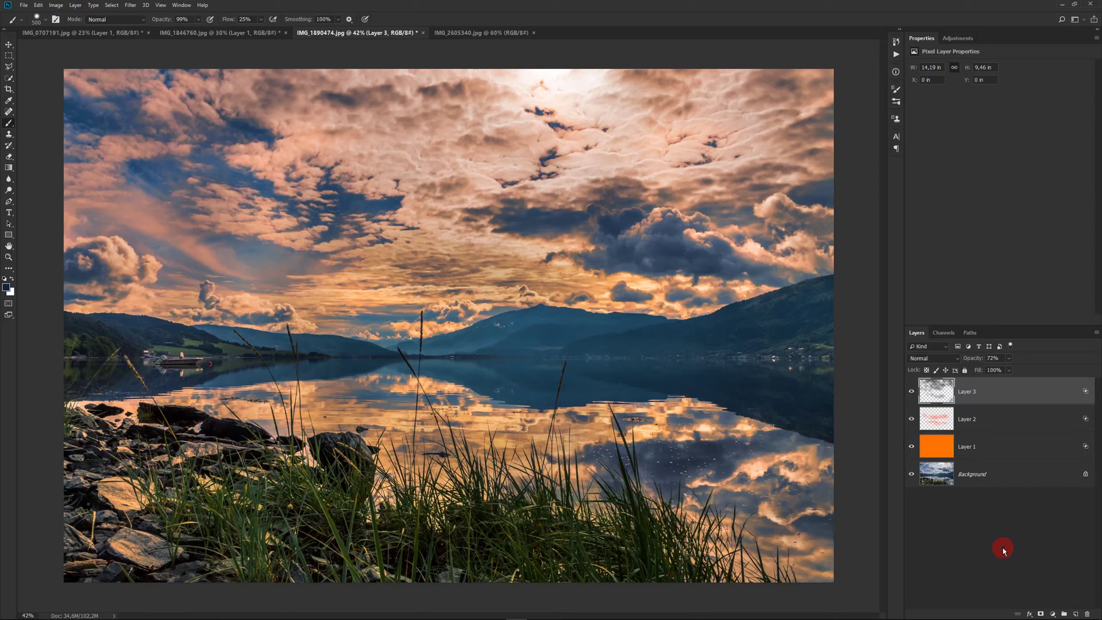
Step: Add a Hue/Saturation layer targeting Reds: Hue +2, Saturation +10, Lightness -4
{"action": "left_click", "coordinate": [1052, 614]}
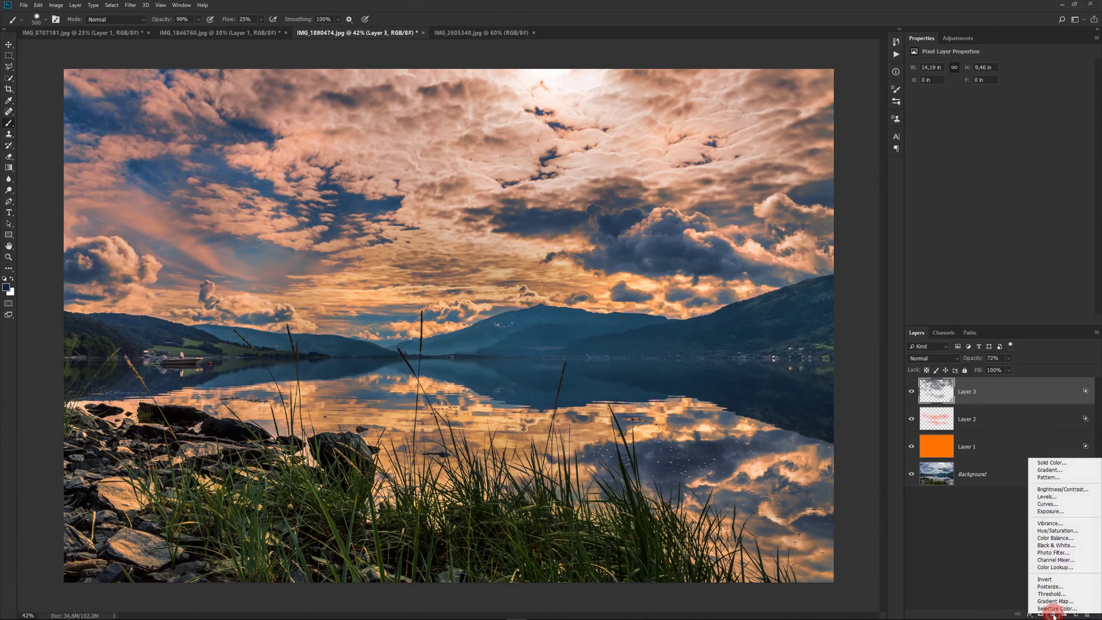
{"action": "left_click", "coordinate": [1076, 533]}
{"action": "left_click", "coordinate": [915, 82]}
{"action": "left_click", "coordinate": [396, 261]}
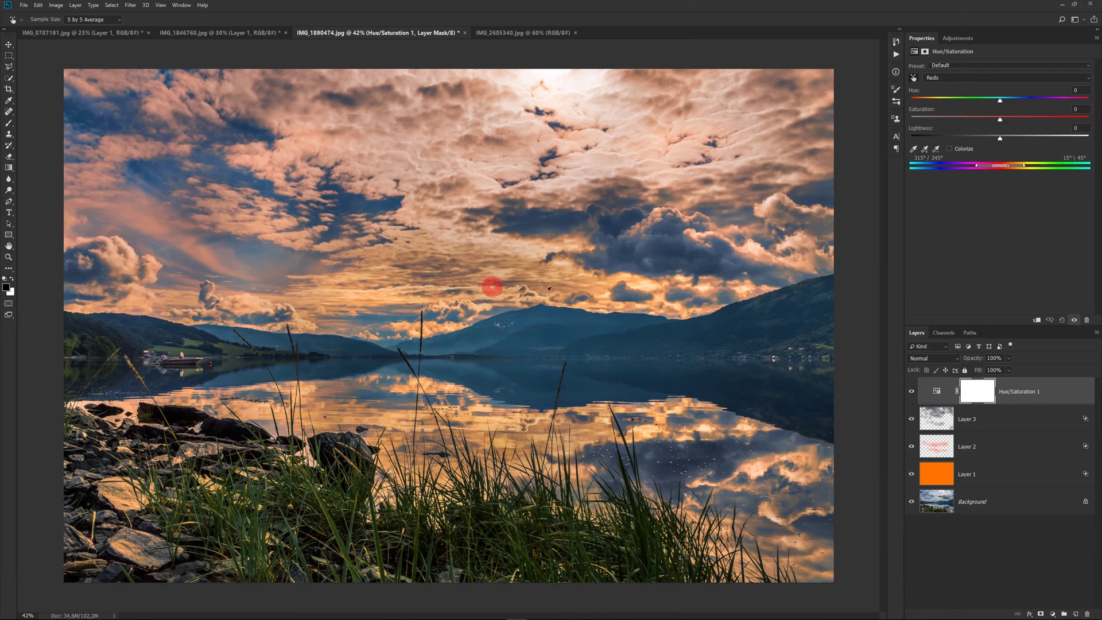
{"action": "left_click_drag", "start_coordinate": [1000, 101], "coordinate": [998, 100]}
{"action": "mouse_move", "coordinate": [1000, 138]}
{"action": "left_mouse_down"}
{"action": "mouse_move", "coordinate": [1010, 121]}
{"action": "mouse_move", "coordinate": [1000, 99]}
{"action": "left_mouse_up"}
{"action": "left_click", "coordinate": [1052, 615]}
{"action": "left_click", "coordinate": [1084, 504]}
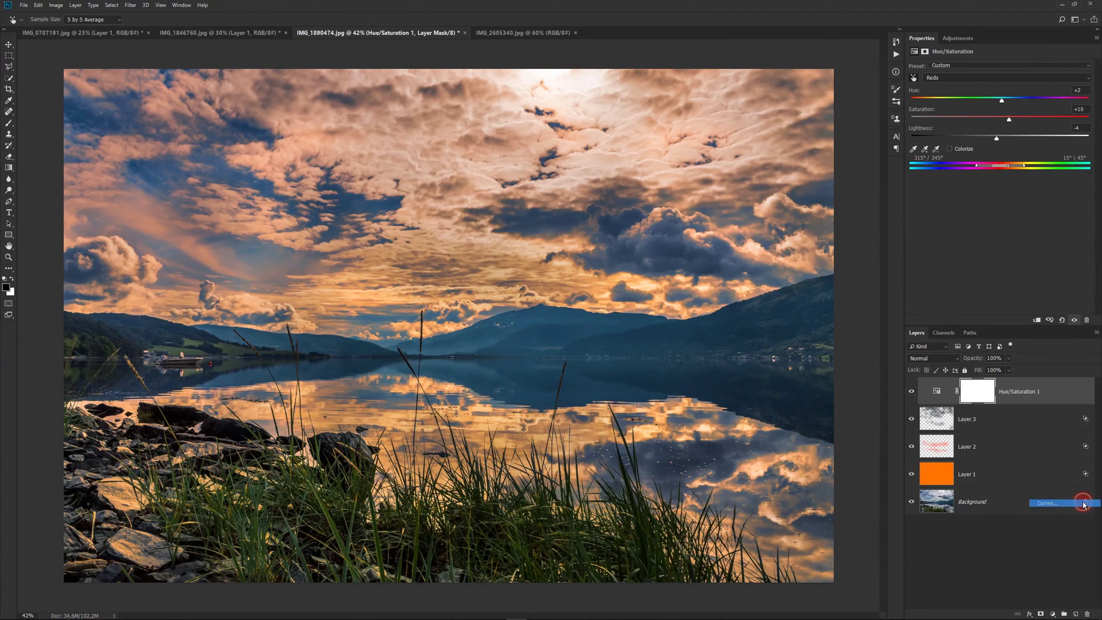
Step: Lift the Curves black point to output 15, pull in the white point, and compare on/off
{"action": "left_click_drag", "start_coordinate": [950, 192], "coordinate": [948, 190]}
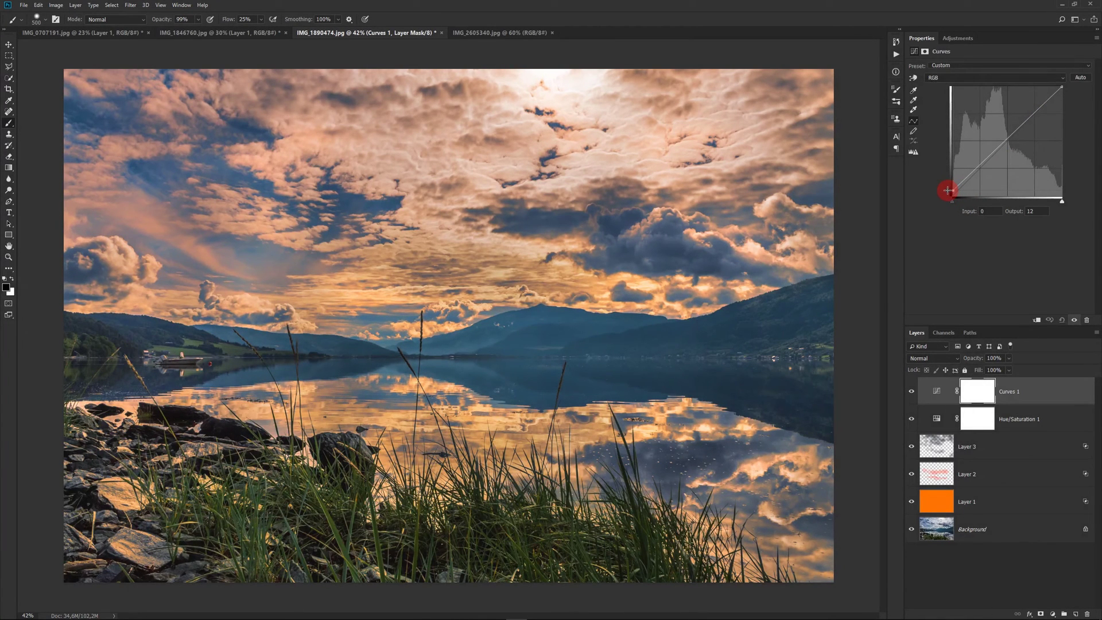
{"action": "left_click_drag", "start_coordinate": [948, 189], "coordinate": [948, 188]}
{"action": "mouse_move", "coordinate": [1061, 87]}
{"action": "left_mouse_down"}
{"action": "mouse_move", "coordinate": [1073, 94]}
{"action": "mouse_move", "coordinate": [1035, 113]}
{"action": "left_mouse_up"}
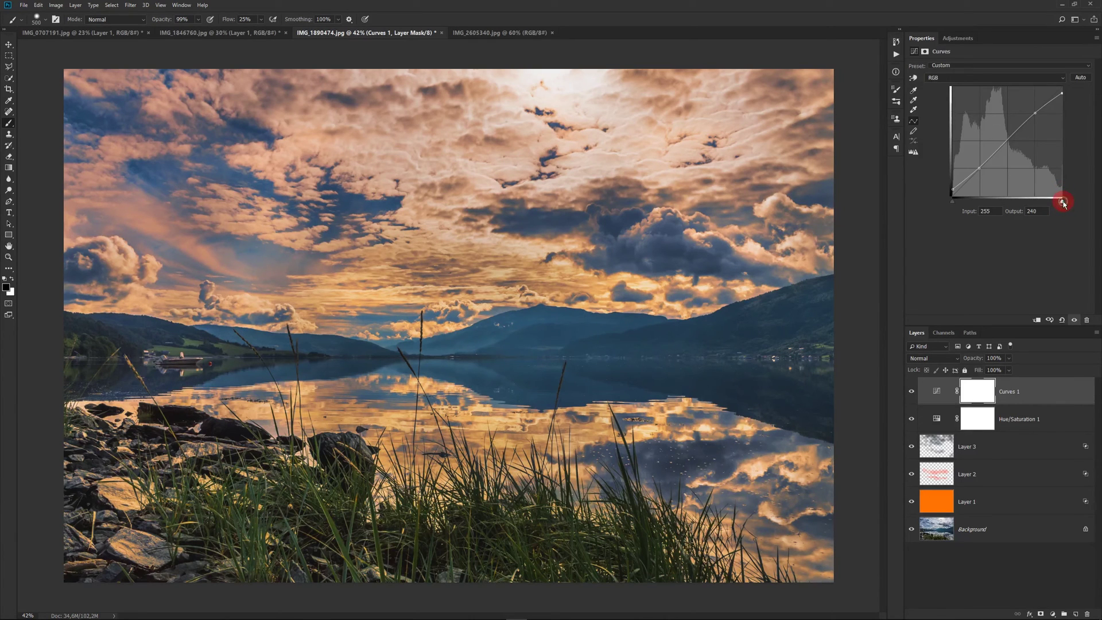
{"action": "left_click_drag", "start_coordinate": [1064, 203], "coordinate": [1058, 194]}
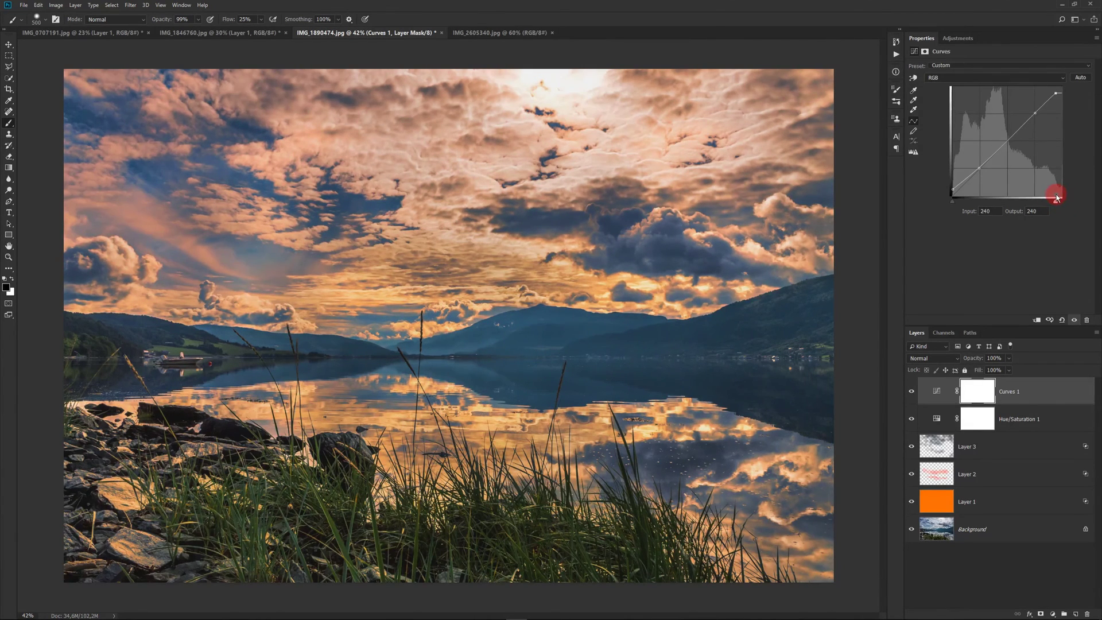
{"action": "left_click", "coordinate": [923, 287]}
{"action": "left_click_drag", "start_coordinate": [953, 205], "coordinate": [958, 203]}
{"action": "left_click", "coordinate": [911, 391]}
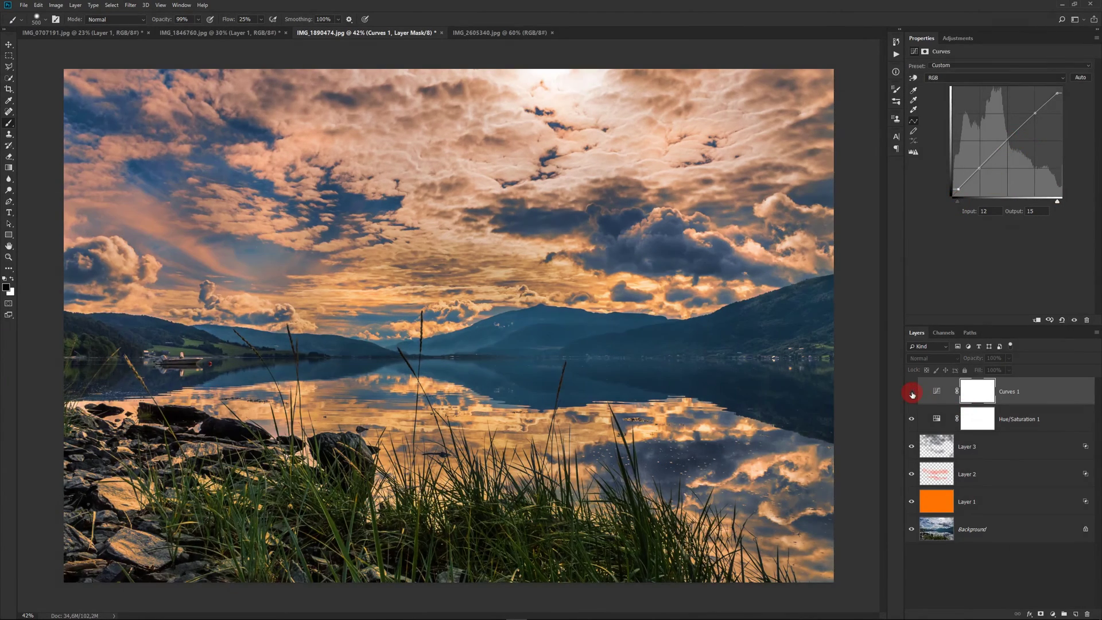
Step: Nudge the lake photo's upper and lower Curves points slightly
{"action": "left_click", "coordinate": [1035, 113]}
{"action": "left_click_drag", "start_coordinate": [1035, 113], "coordinate": [1034, 111]}
{"action": "left_click", "coordinate": [979, 168]}
{"action": "left_click_drag", "start_coordinate": [979, 167], "coordinate": [979, 167]}
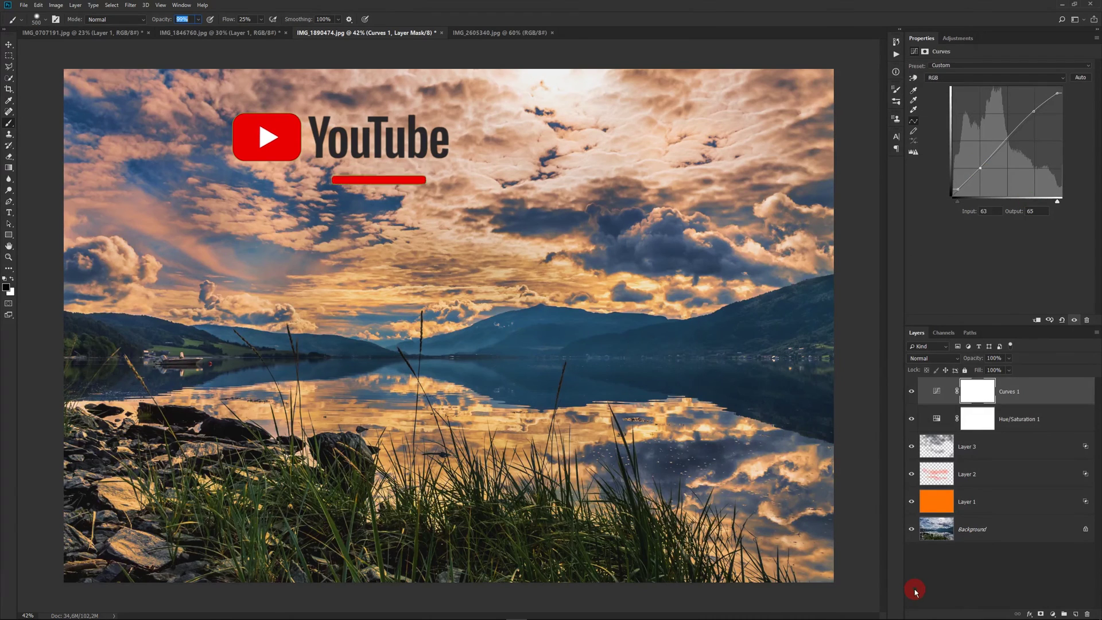
{"action": "key", "text": "0"}
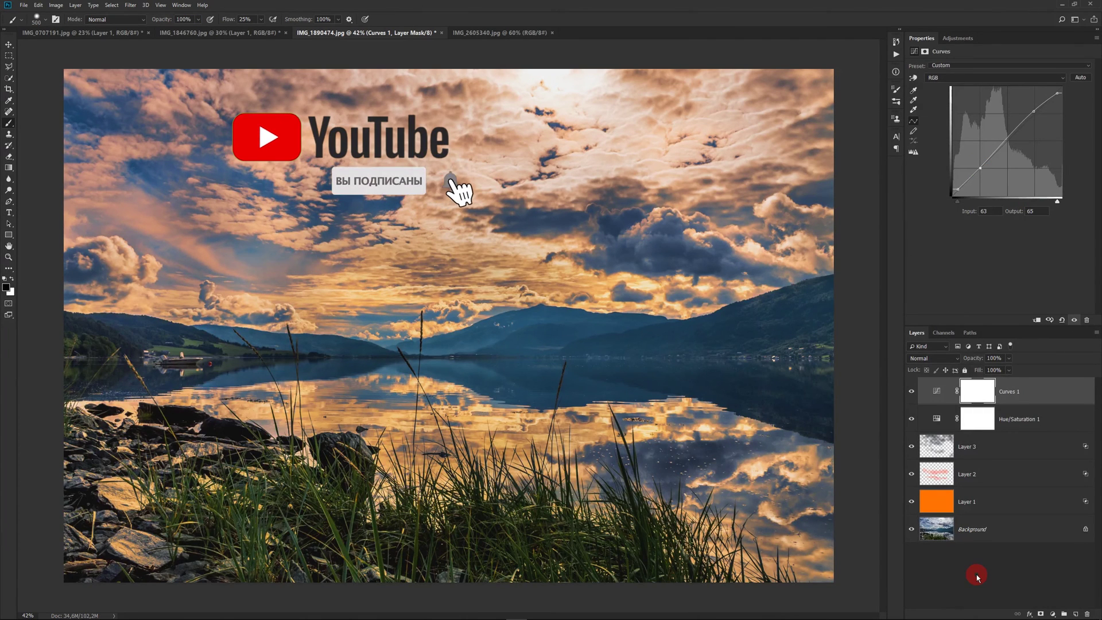
Step: Compare the original Background with the adjusted lake photo, then switch to IMG_2605340.jpg
{"action": "left_click", "coordinate": [911, 529], "text": "alt"}
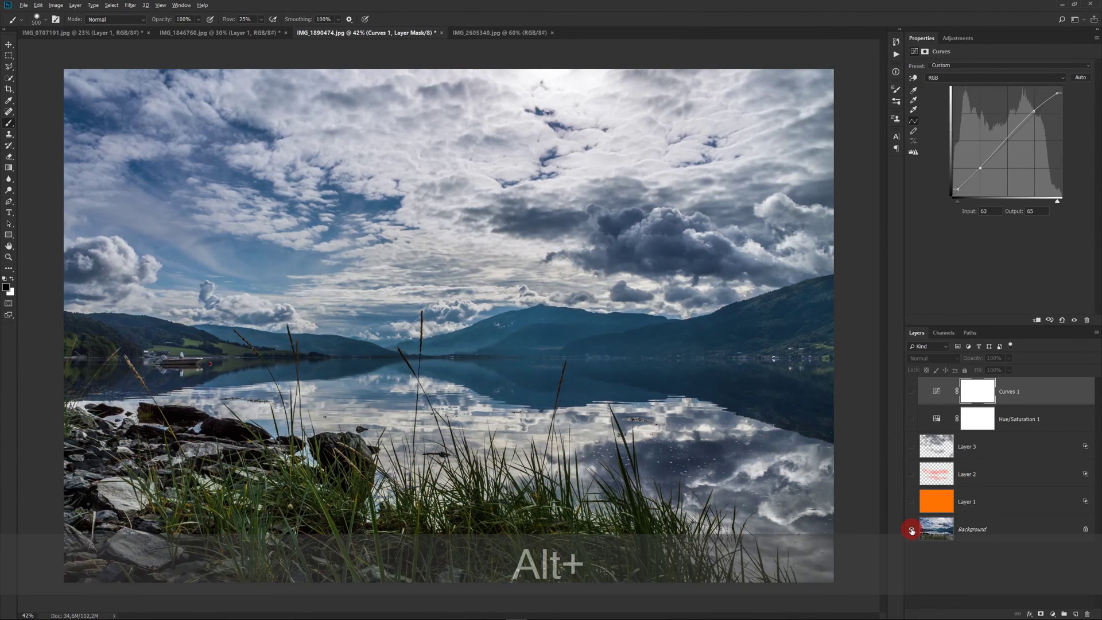
{"action": "left_click", "coordinate": [912, 529], "text": "alt"}
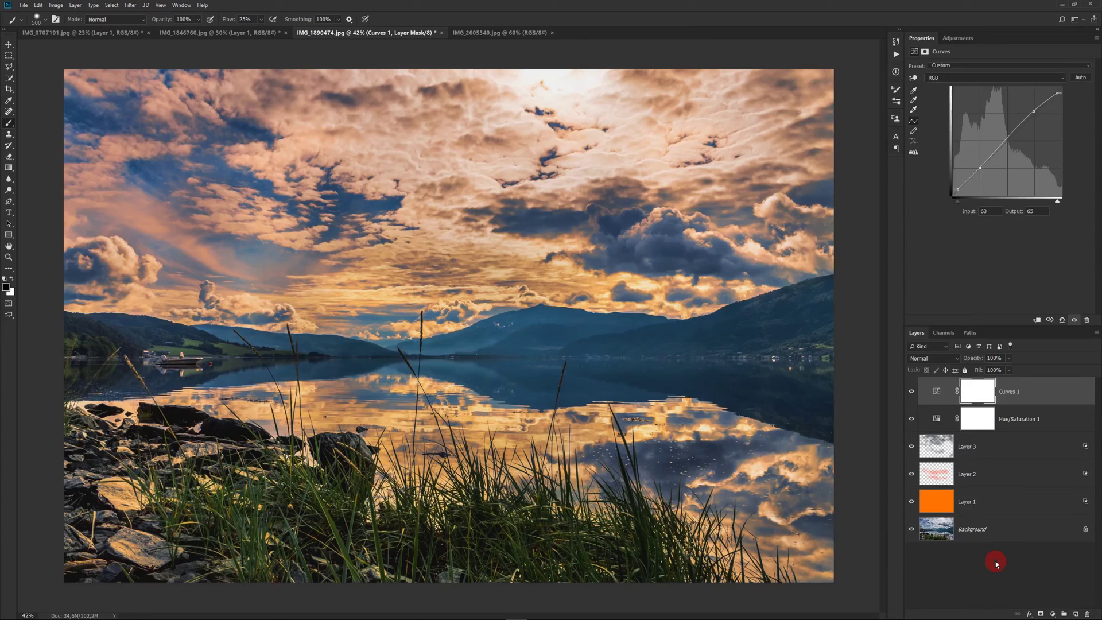
{"action": "left_click", "coordinate": [496, 32]}
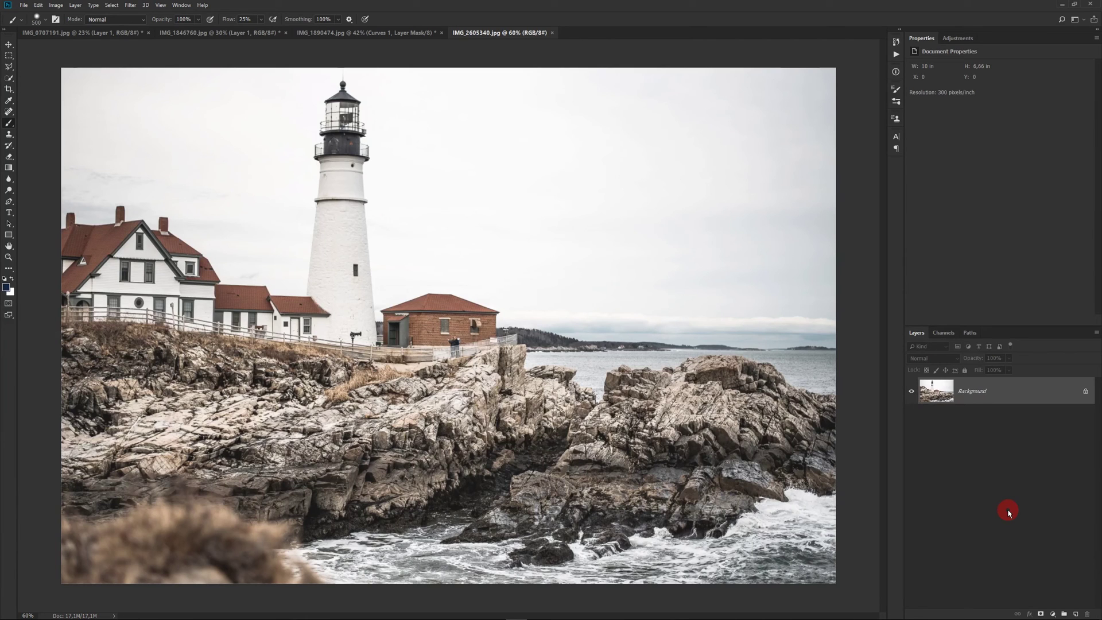
Step: Duplicate the lighthouse Background layer and set the copy to Multiply blend mode
{"action": "left_click_drag", "start_coordinate": [1073, 402], "coordinate": [1075, 614]}
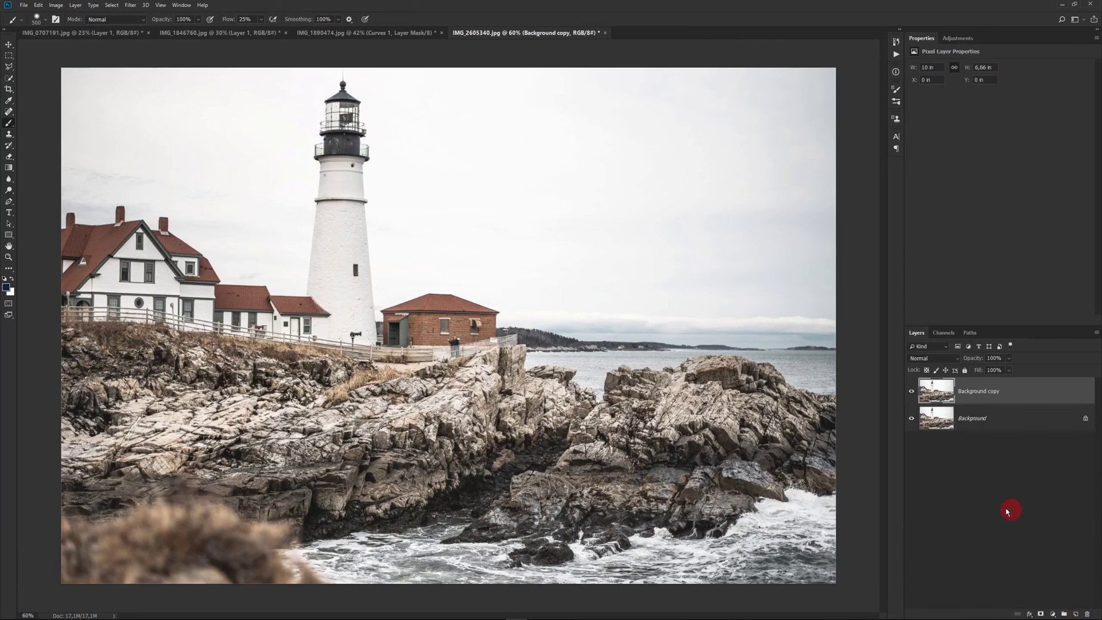
{"action": "left_click", "coordinate": [959, 360]}
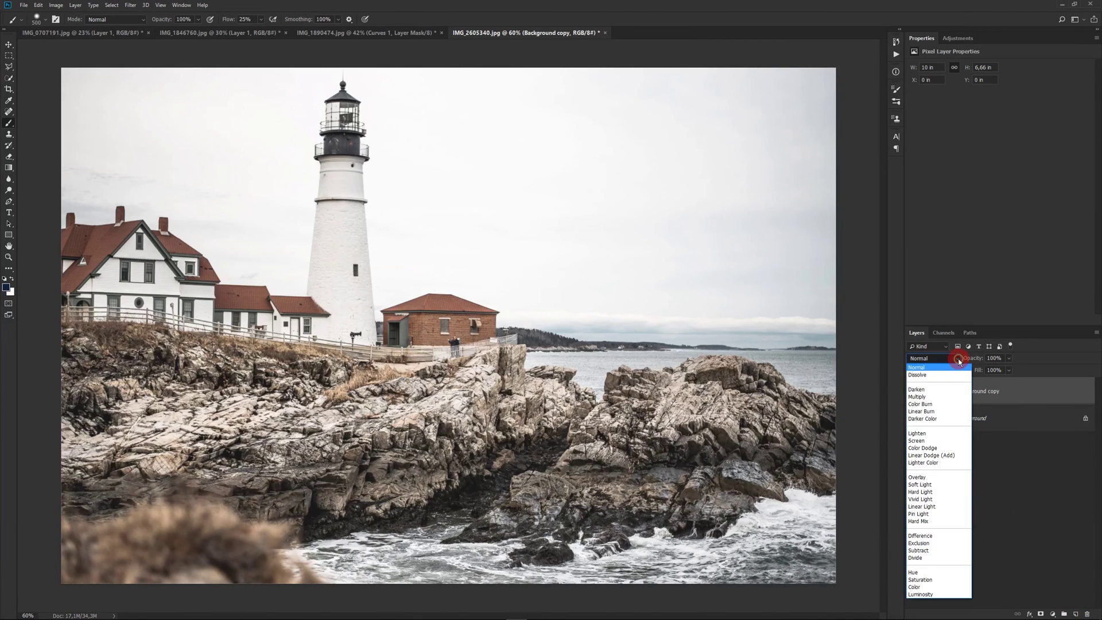
{"action": "left_click", "coordinate": [937, 396]}
Step: Split the Background copy's Underlying Layer Blend If shadow slider to 25/138
{"action": "double_click", "coordinate": [1021, 393]}
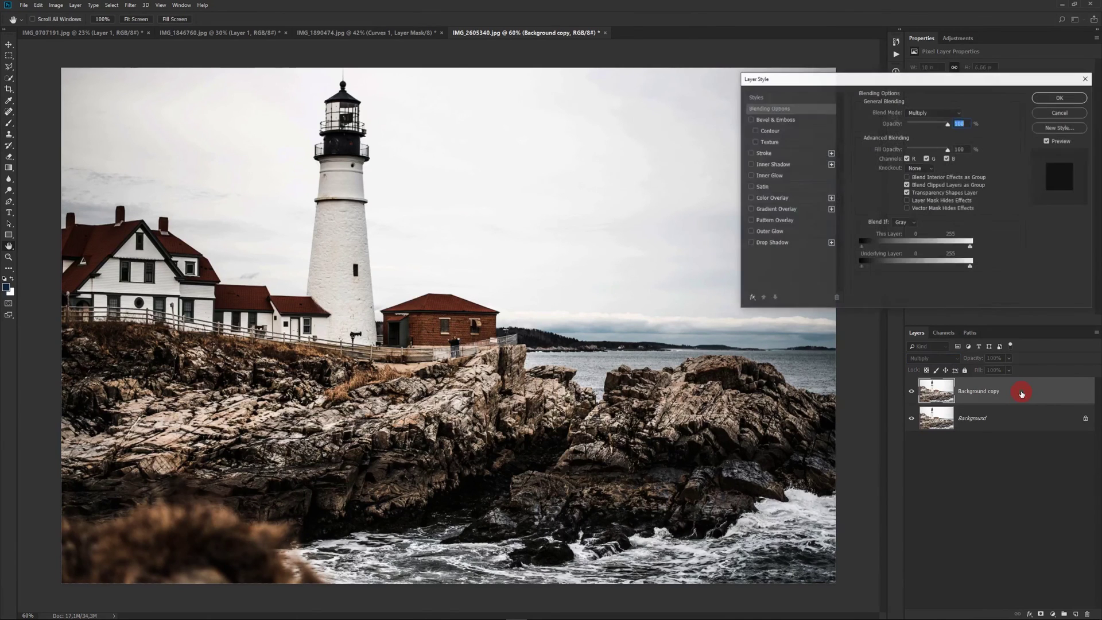
{"action": "key", "text": "alt"}
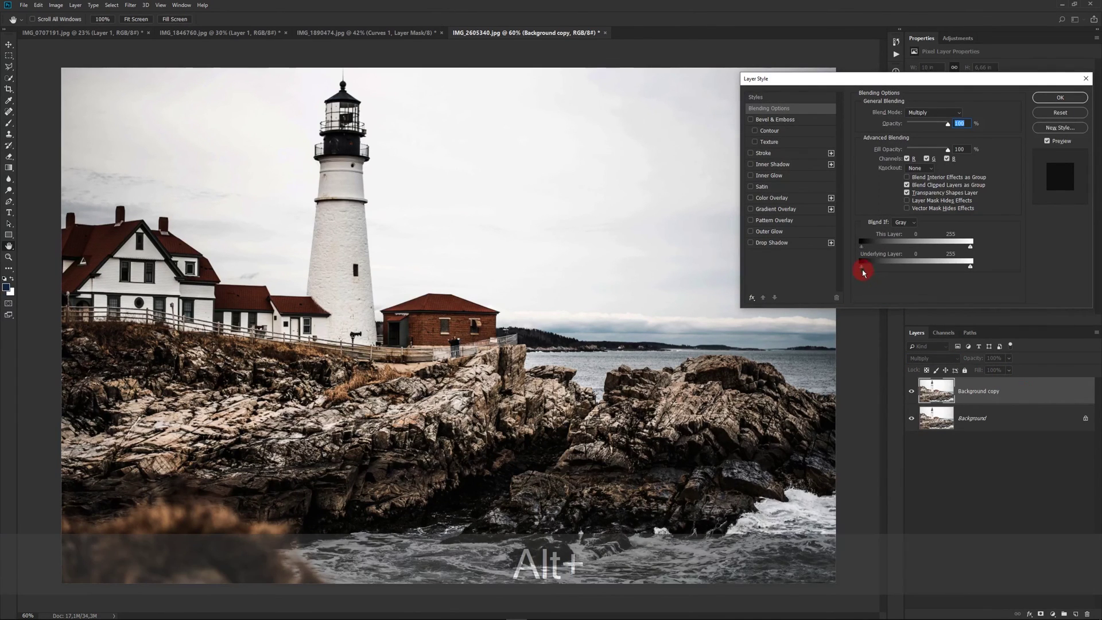
{"action": "left_click_drag", "start_coordinate": [863, 271], "coordinate": [867, 269]}
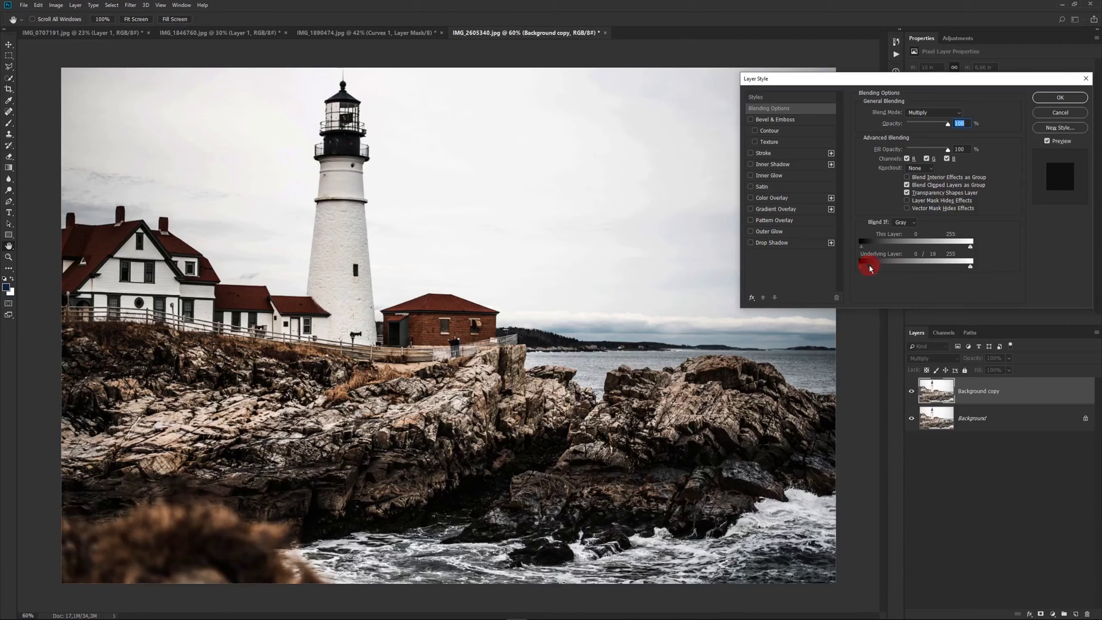
{"action": "left_click_drag", "start_coordinate": [867, 268], "coordinate": [922, 259]}
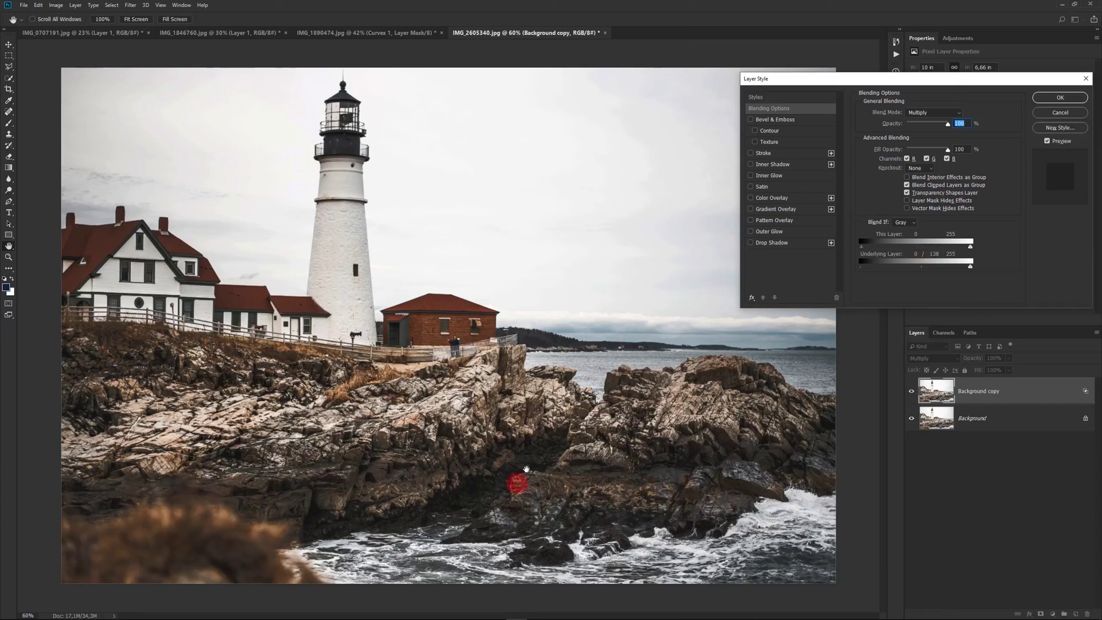
{"action": "left_click", "coordinate": [901, 295]}
{"action": "left_click_drag", "start_coordinate": [860, 266], "coordinate": [873, 266]}
{"action": "left_click", "coordinate": [1057, 98]}
{"action": "left_click", "coordinate": [972, 556]}
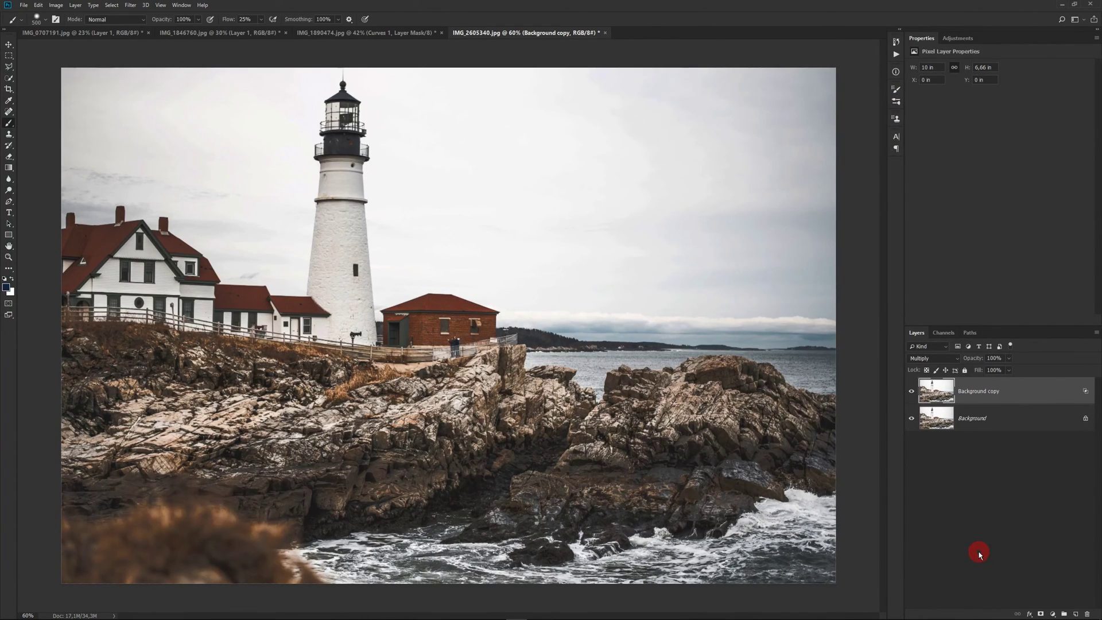
Step: Compare the image with the Multiply copy hidden, then add a new empty layer
{"action": "left_click", "coordinate": [911, 391]}
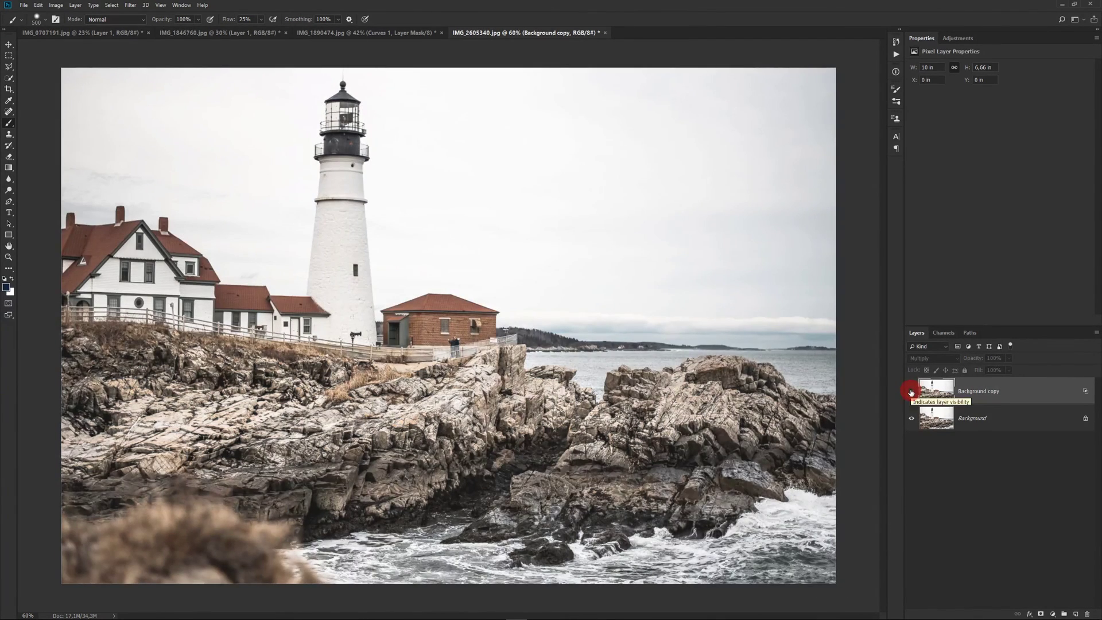
{"action": "left_click", "coordinate": [911, 390]}
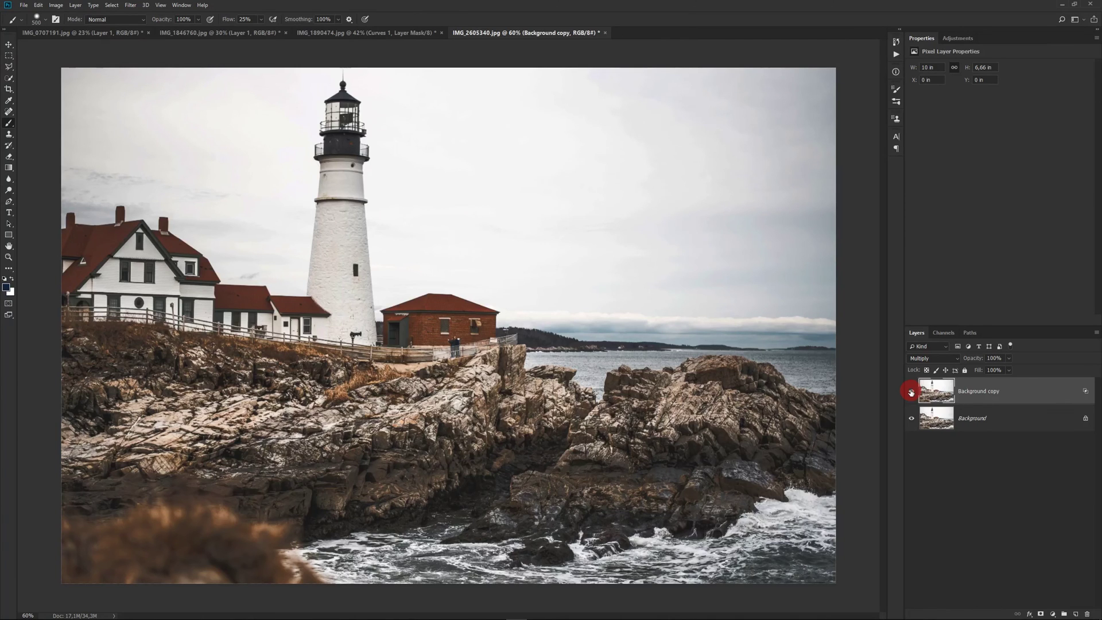
{"action": "left_click", "coordinate": [1075, 614]}
Step: Draw a navy Foreground to Transparent gradient down from the top, at 49% layer opacity
{"action": "key", "text": "g"}
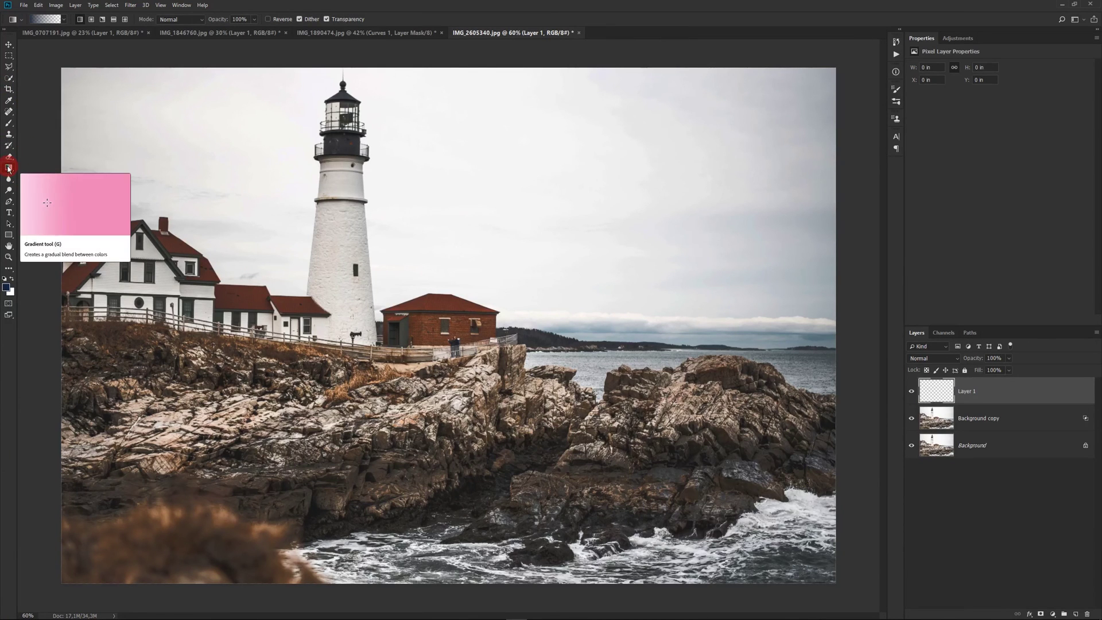
{"action": "left_click", "coordinate": [47, 19]}
{"action": "left_click_drag", "start_coordinate": [831, 102], "coordinate": [769, 39]}
{"action": "mouse_move", "coordinate": [909, 147]}
{"action": "left_mouse_down"}
{"action": "mouse_move", "coordinate": [909, 188]}
{"action": "mouse_move", "coordinate": [908, 139]}
{"action": "left_mouse_up"}
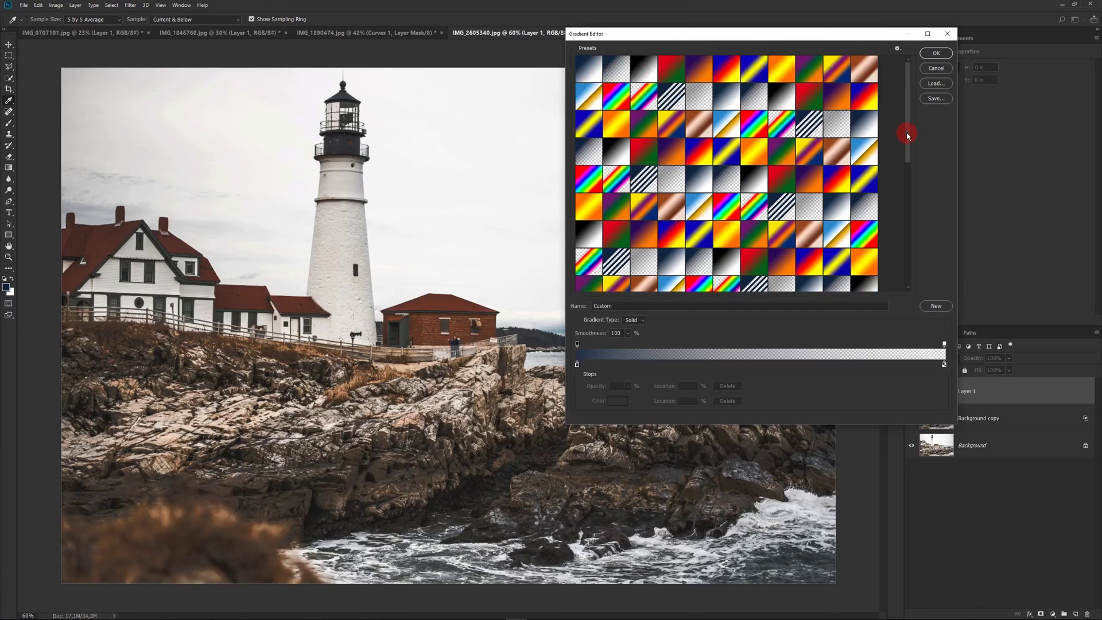
{"action": "left_click", "coordinate": [616, 71]}
{"action": "left_click", "coordinate": [624, 81]}
{"action": "left_click", "coordinate": [774, 98]}
{"action": "left_click", "coordinate": [936, 53]}
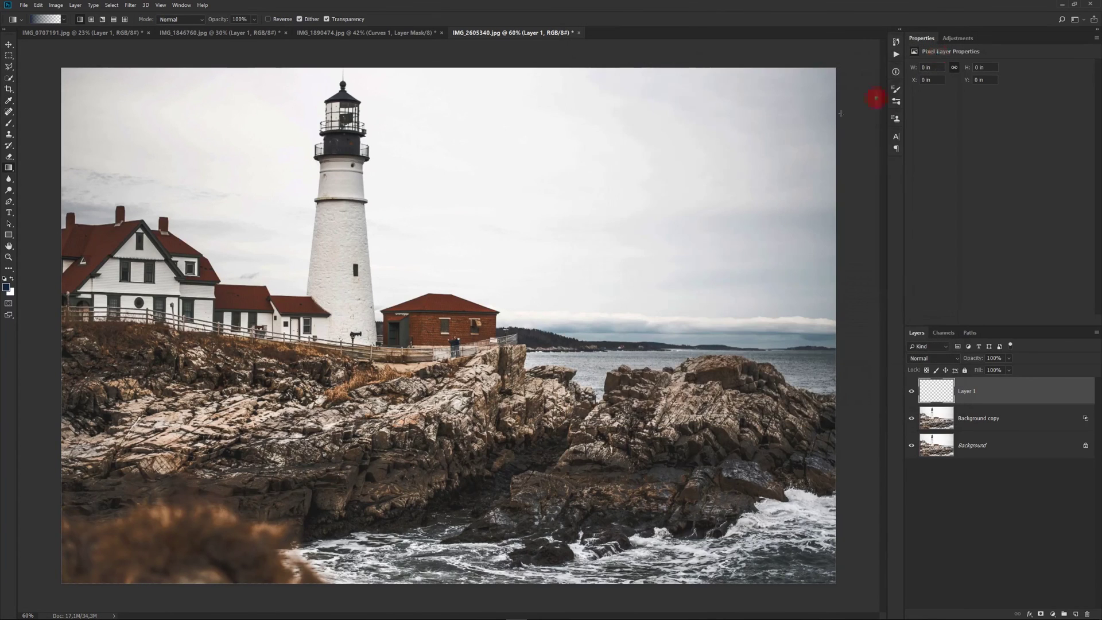
{"action": "left_click_drag", "start_coordinate": [424, 68], "coordinate": [422, 589]}
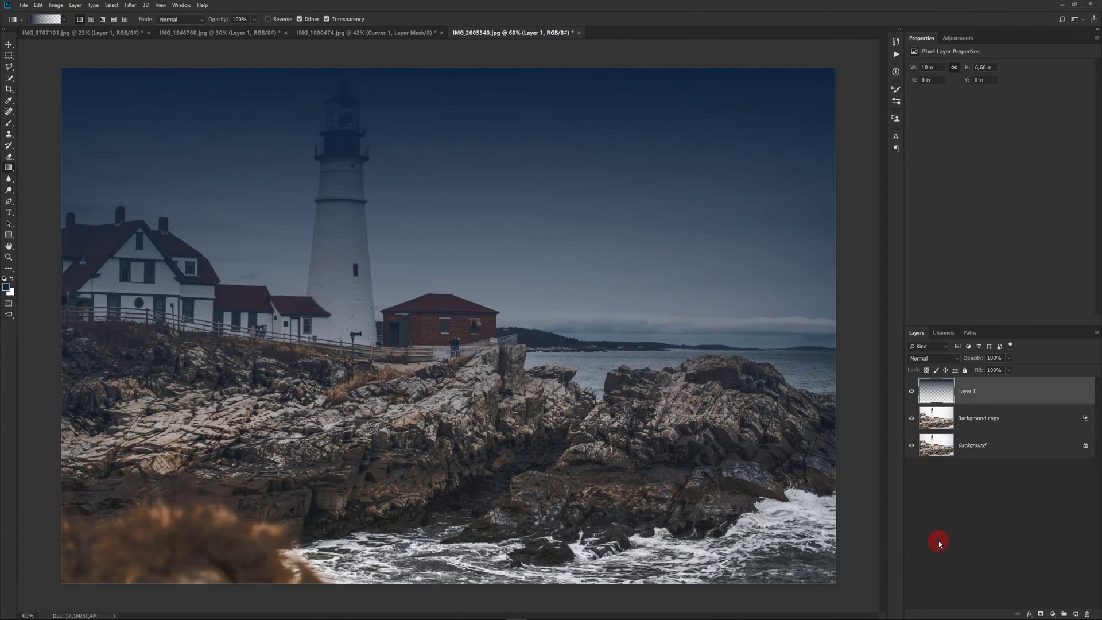
{"action": "left_click_drag", "start_coordinate": [974, 361], "coordinate": [953, 361]}
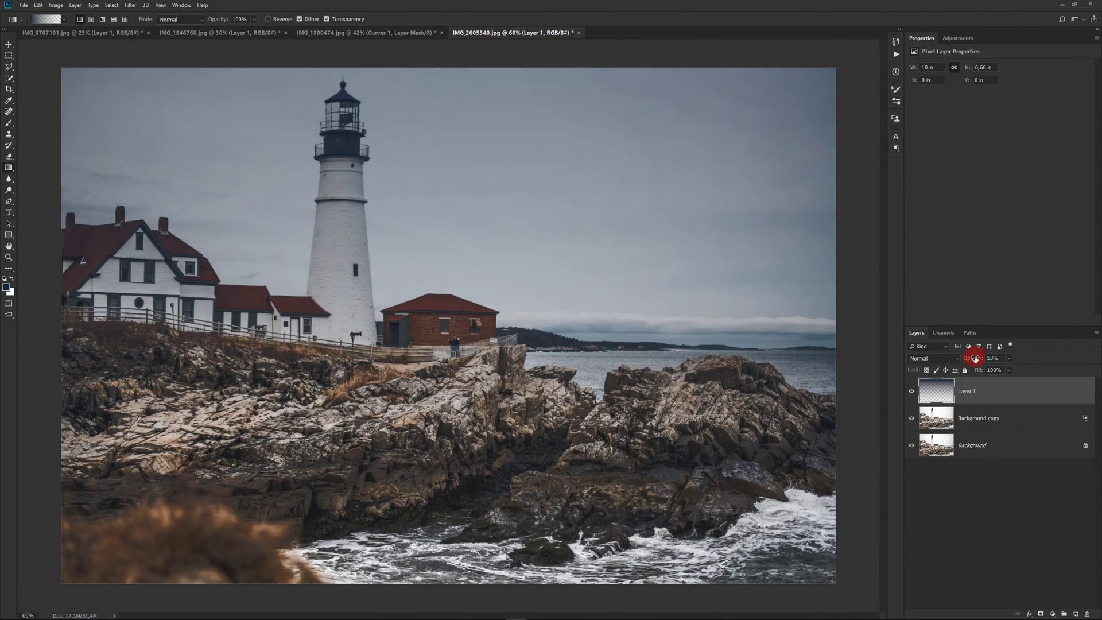
Step: Split Layer 1's This Layer Blend If sliders to 0/56 and 210/255
{"action": "double_click", "coordinate": [1013, 396]}
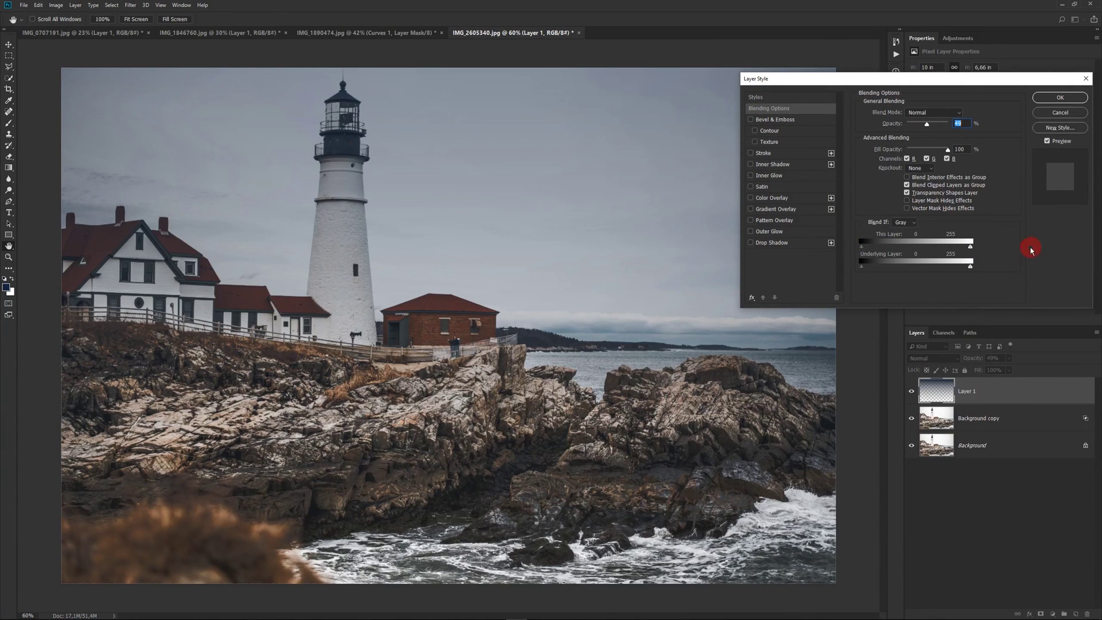
{"action": "left_click_drag", "start_coordinate": [969, 246], "coordinate": [965, 242]}
{"action": "left_click_drag", "start_coordinate": [861, 247], "coordinate": [887, 249]}
{"action": "left_click_drag", "start_coordinate": [964, 246], "coordinate": [951, 247]}
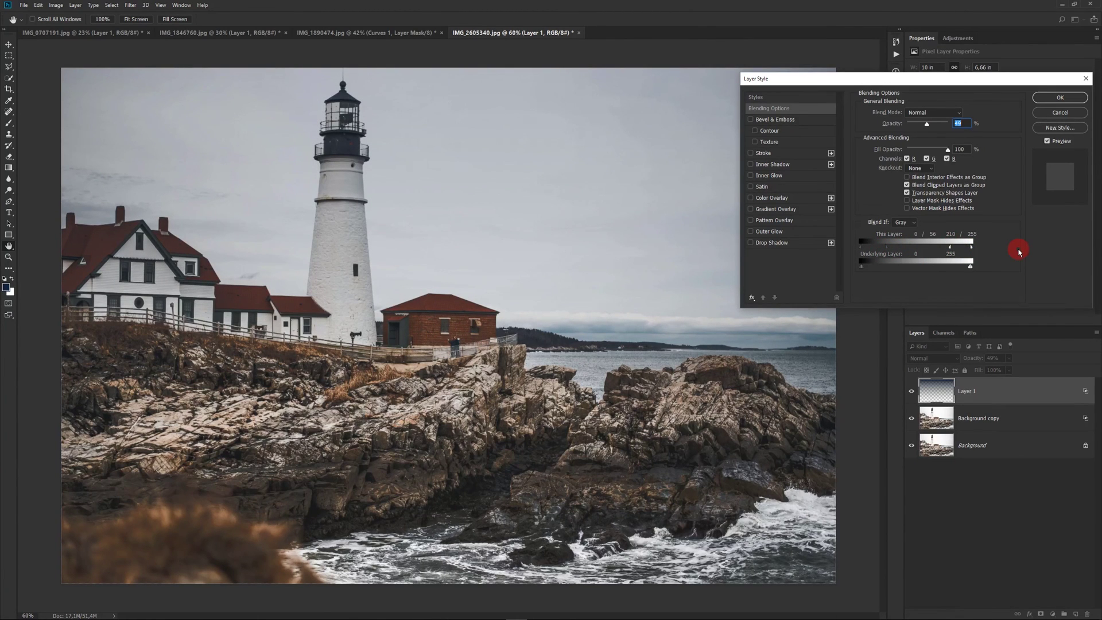
{"action": "left_click", "coordinate": [1060, 98]}
{"action": "key", "text": "g"}
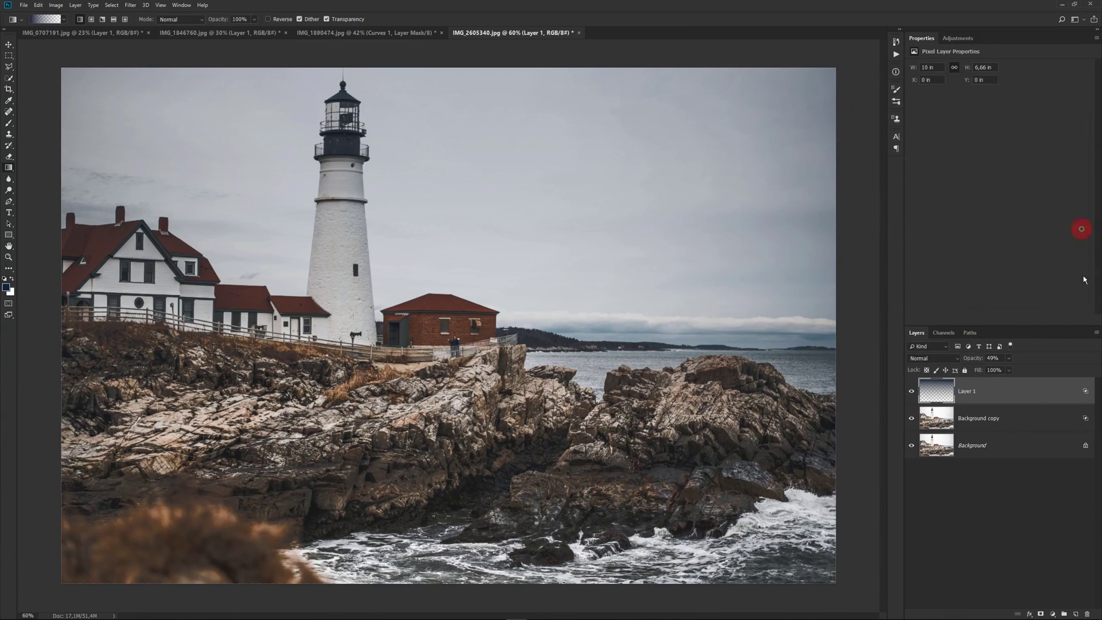
Step: Add a layer mask to Layer 1 and set up a 300 px brush at 100% flow
{"action": "left_click", "coordinate": [912, 392]}
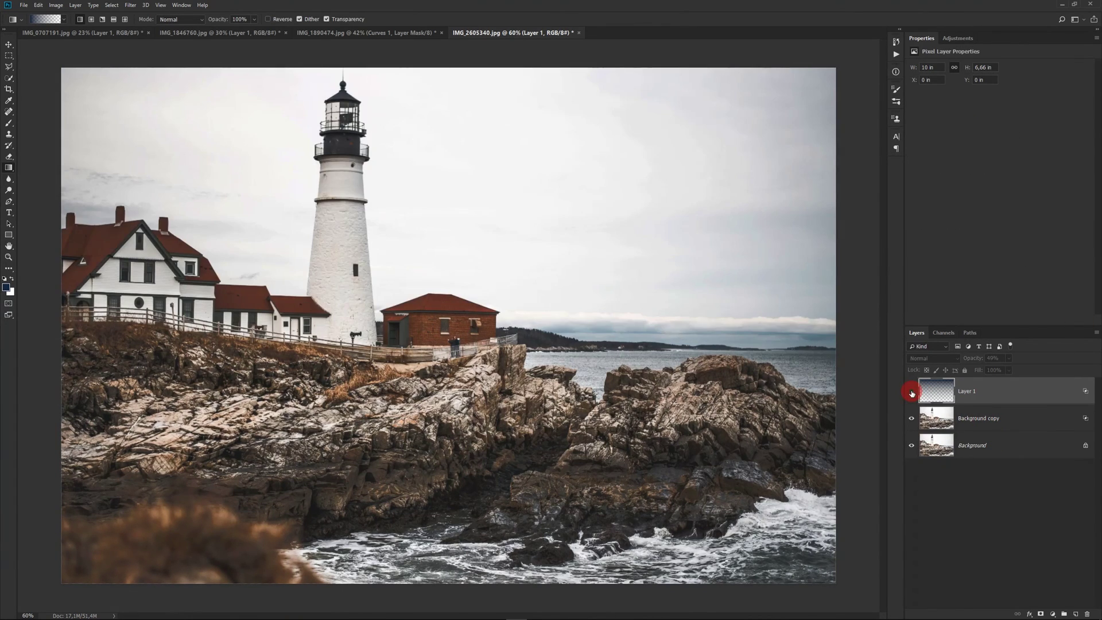
{"action": "left_click", "coordinate": [911, 393]}
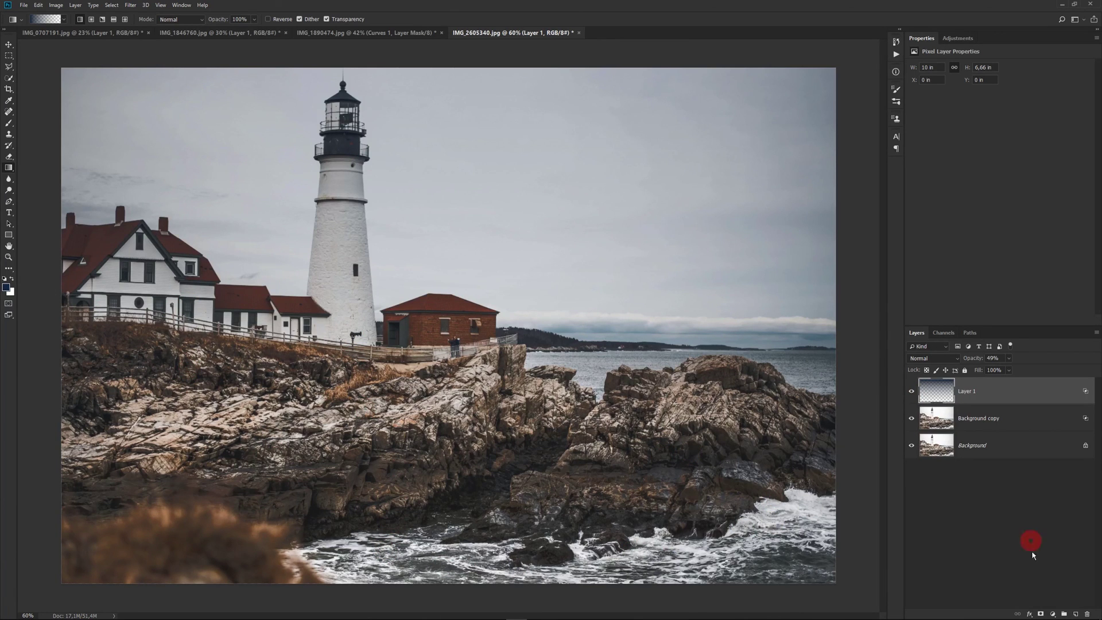
{"action": "left_click", "coordinate": [1041, 614]}
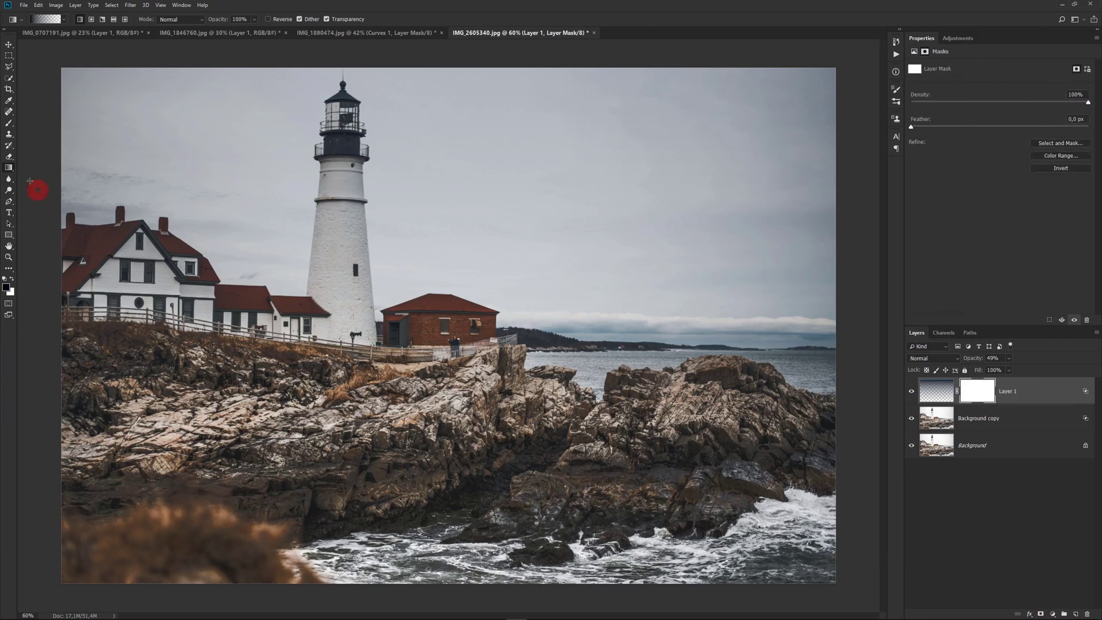
{"action": "left_click", "coordinate": [8, 122]}
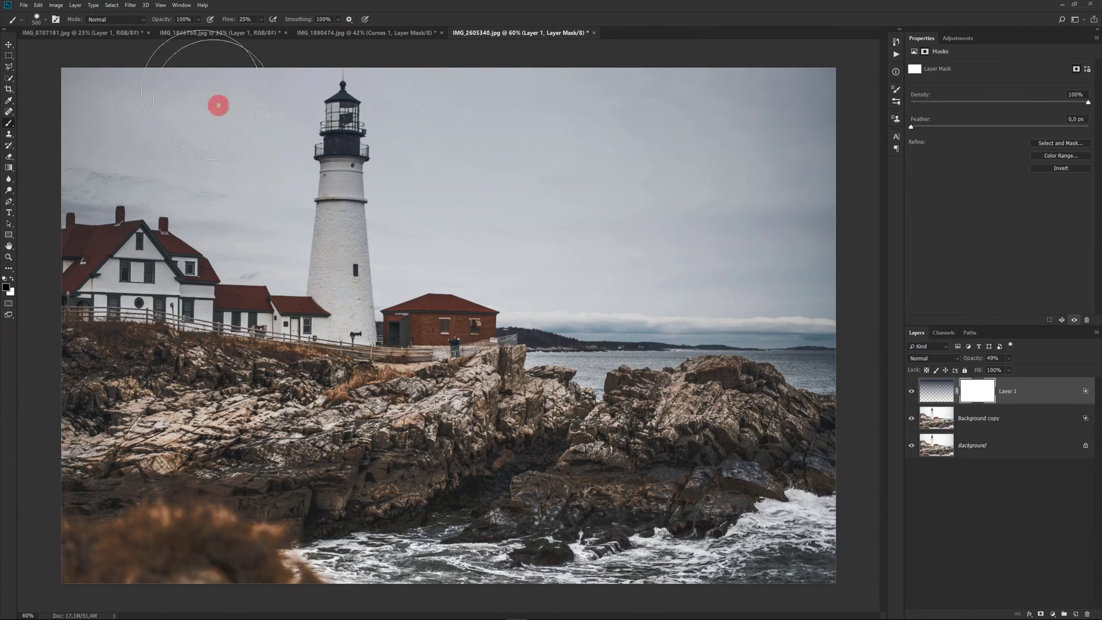
{"action": "left_click_drag", "start_coordinate": [227, 19], "coordinate": [389, 28]}
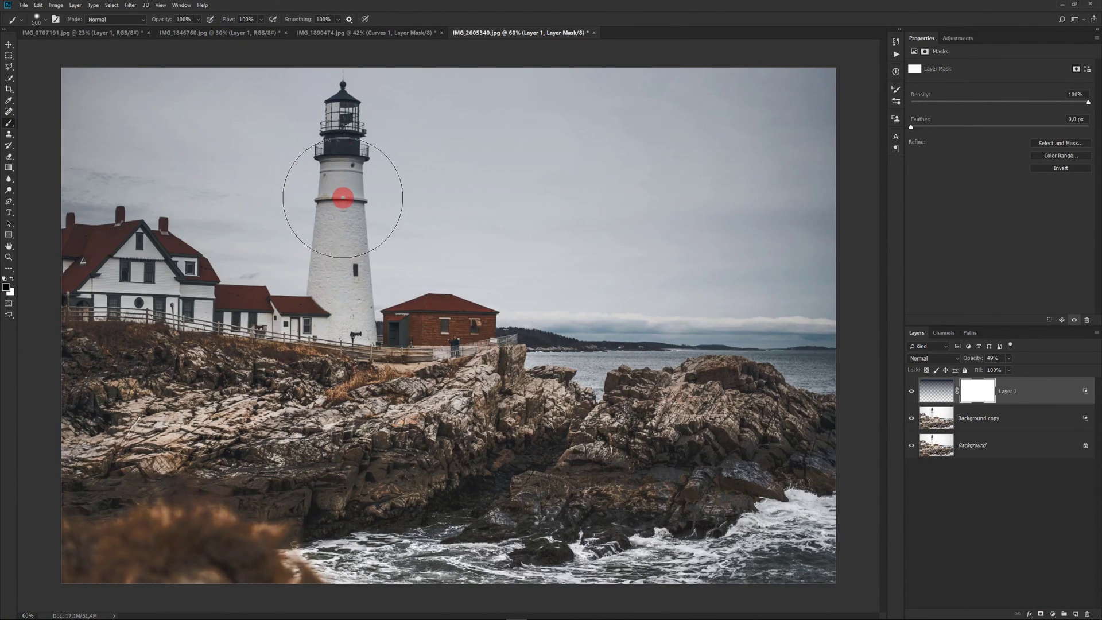
{"action": "key", "text": "bracketleft"}
{"action": "key", "text": "bracketleft"}
{"action": "key", "text": "bracketleft"}
Step: Paint black on the mask over the rocks, houses and lighthouse tower
{"action": "left_click_drag", "start_coordinate": [472, 388], "coordinate": [93, 445]}
{"action": "left_click_drag", "start_coordinate": [215, 462], "coordinate": [620, 406]}
{"action": "key", "text": "bracketleft"}
{"action": "key", "text": "bracketleft"}
{"action": "key", "text": "bracketleft"}
{"action": "mouse_move", "coordinate": [256, 411]}
{"action": "left_mouse_down"}
{"action": "mouse_move", "coordinate": [225, 311]}
{"action": "mouse_move", "coordinate": [141, 266]}
{"action": "mouse_move", "coordinate": [320, 340]}
{"action": "mouse_move", "coordinate": [307, 364]}
{"action": "mouse_move", "coordinate": [375, 375]}
{"action": "mouse_move", "coordinate": [357, 340]}
{"action": "left_mouse_up"}
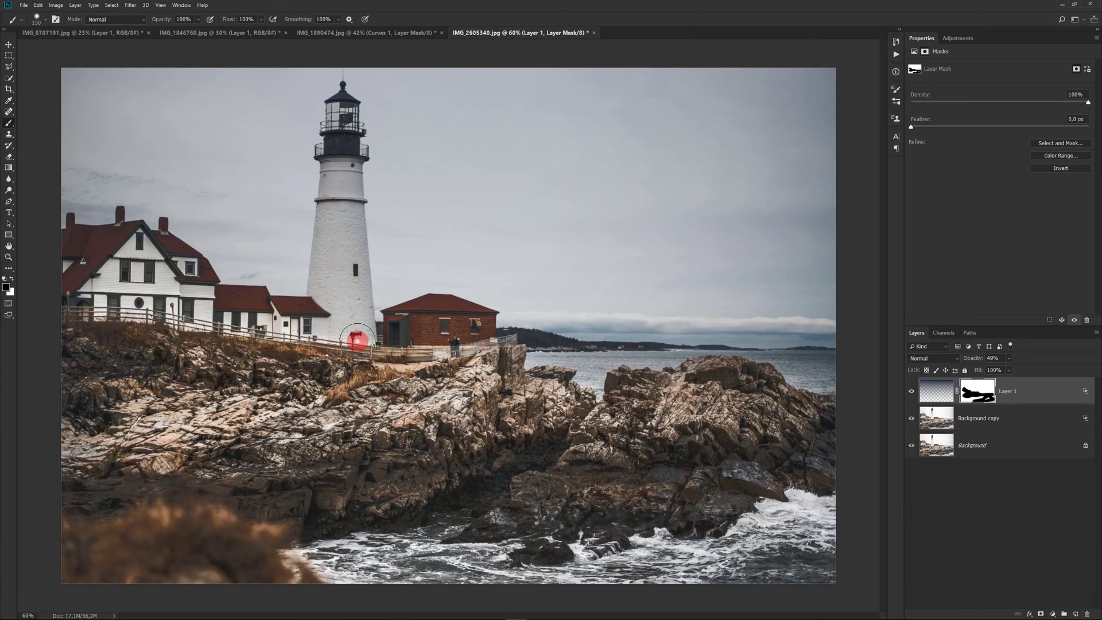
{"action": "mouse_move", "coordinate": [357, 340]}
{"action": "left_mouse_down"}
{"action": "mouse_move", "coordinate": [352, 270]}
{"action": "mouse_move", "coordinate": [345, 277]}
{"action": "left_mouse_up"}
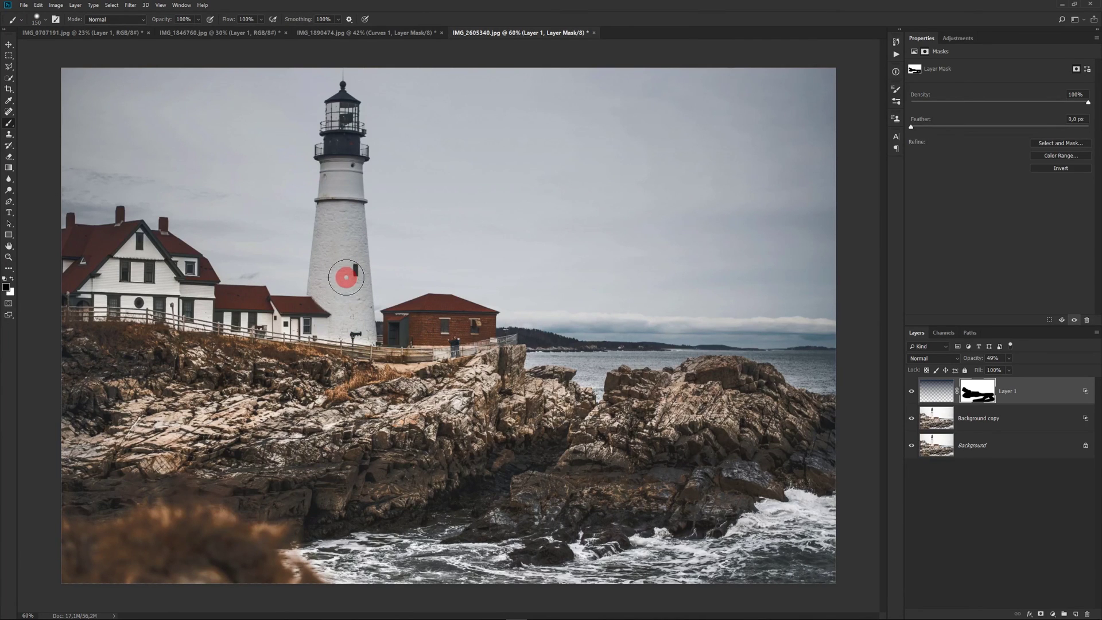
Step: Softly refine the mask over the lighthouse with 43% brush opacity and 57% flow
{"action": "left_click_drag", "start_coordinate": [165, 19], "coordinate": [145, 19]}
{"action": "left_click_drag", "start_coordinate": [230, 21], "coordinate": [205, 21]}
{"action": "mouse_move", "coordinate": [337, 177]}
{"action": "left_mouse_down"}
{"action": "mouse_move", "coordinate": [347, 180]}
{"action": "mouse_move", "coordinate": [343, 293]}
{"action": "mouse_move", "coordinate": [344, 250]}
{"action": "left_mouse_up"}
{"action": "key", "text": "x"}
{"action": "left_click", "coordinate": [387, 226]}
{"action": "left_click", "coordinate": [1053, 535]}
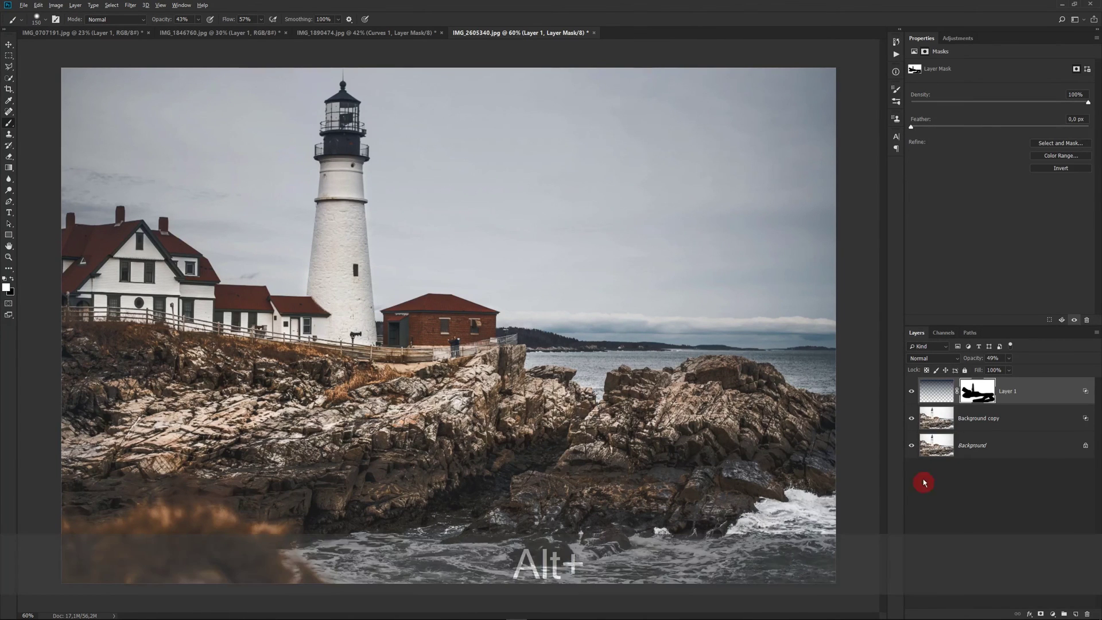
{"action": "left_click", "coordinate": [912, 446], "text": "alt"}
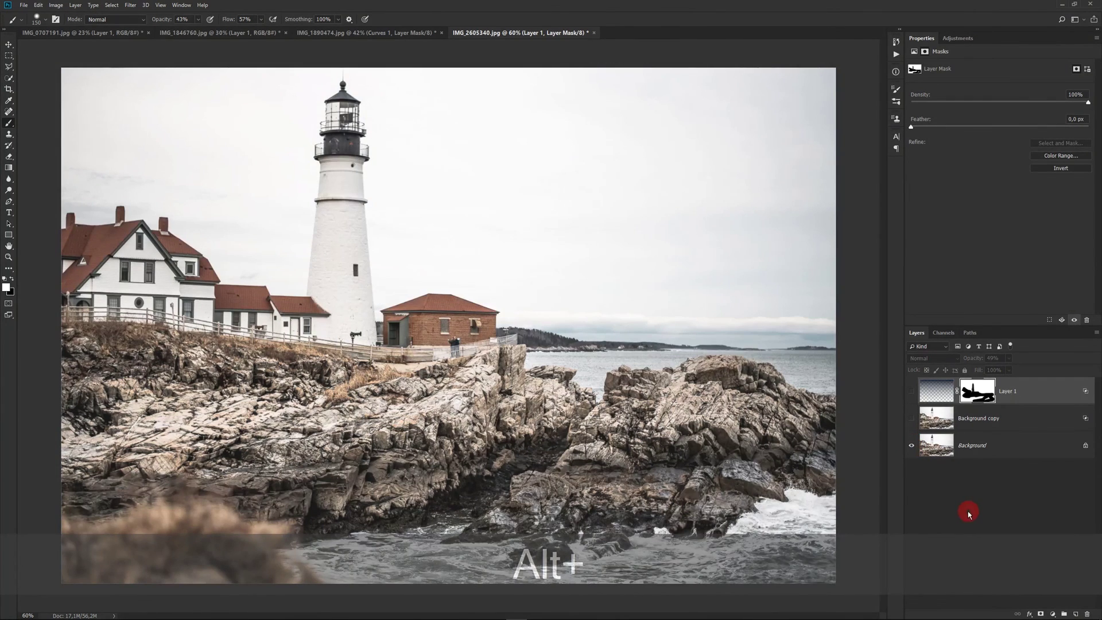
{"action": "left_click", "coordinate": [911, 445], "text": "alt"}
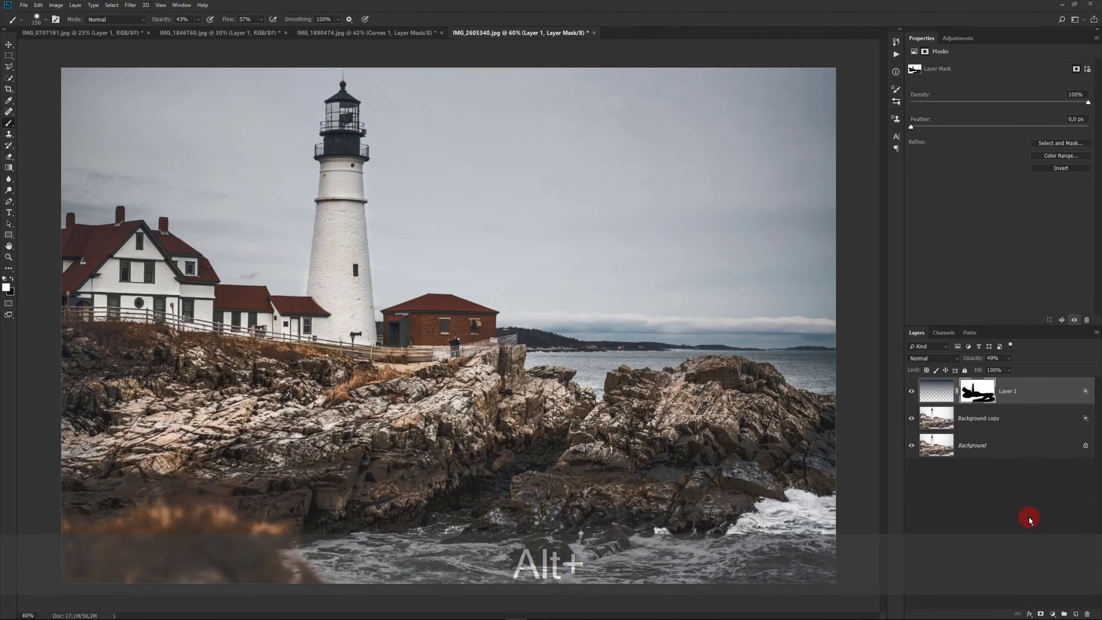